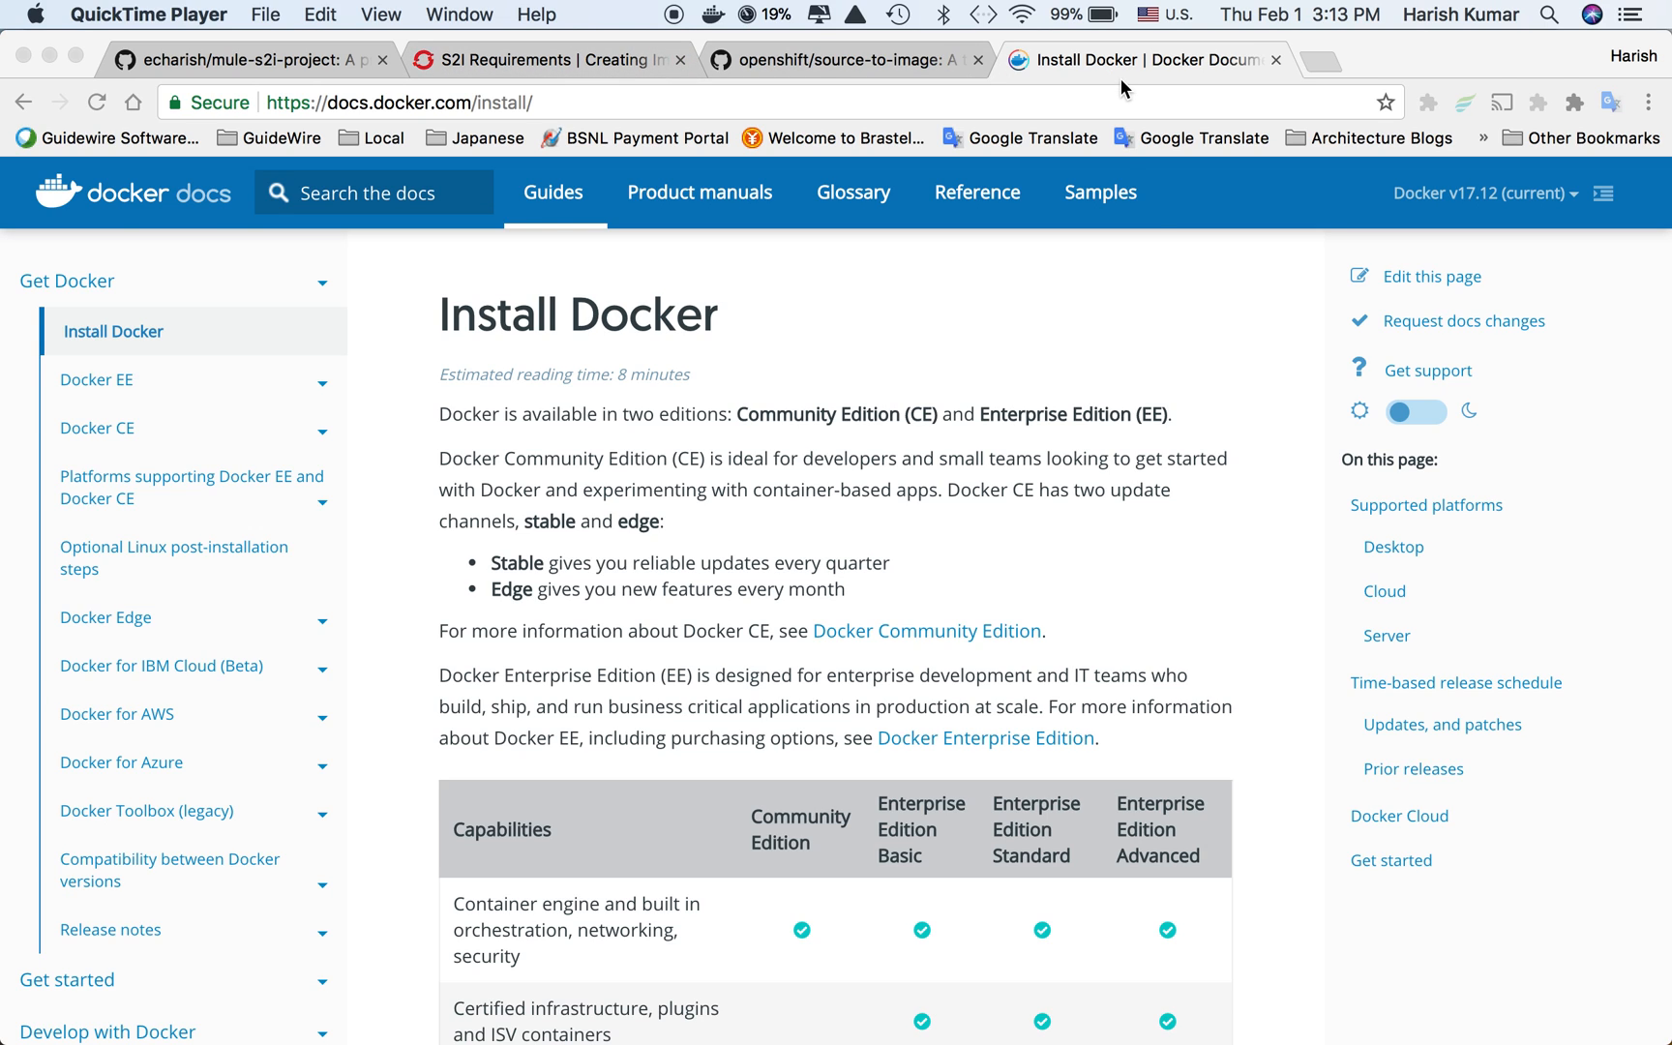
Bring Anypoint Studio to the front and select the s2i-mule-demo-appFlow flow.
{"action": "right_click", "coordinate": [1422, 973]}
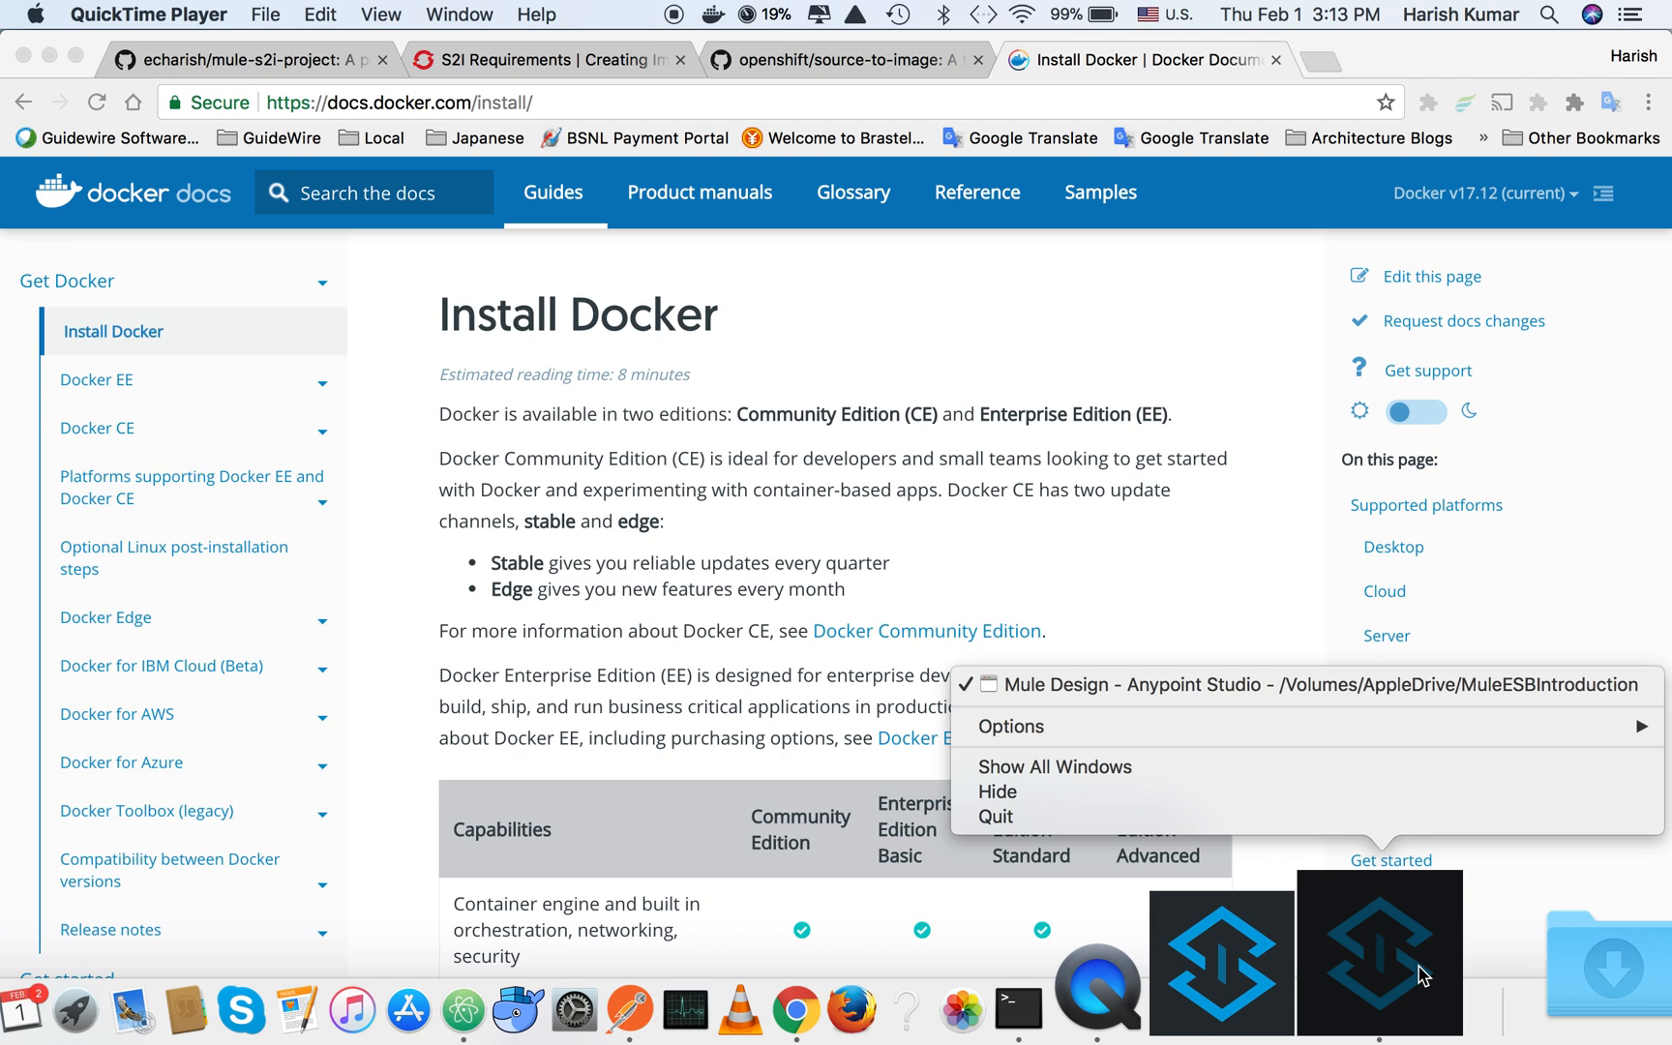
{"action": "left_click", "coordinate": [1421, 974]}
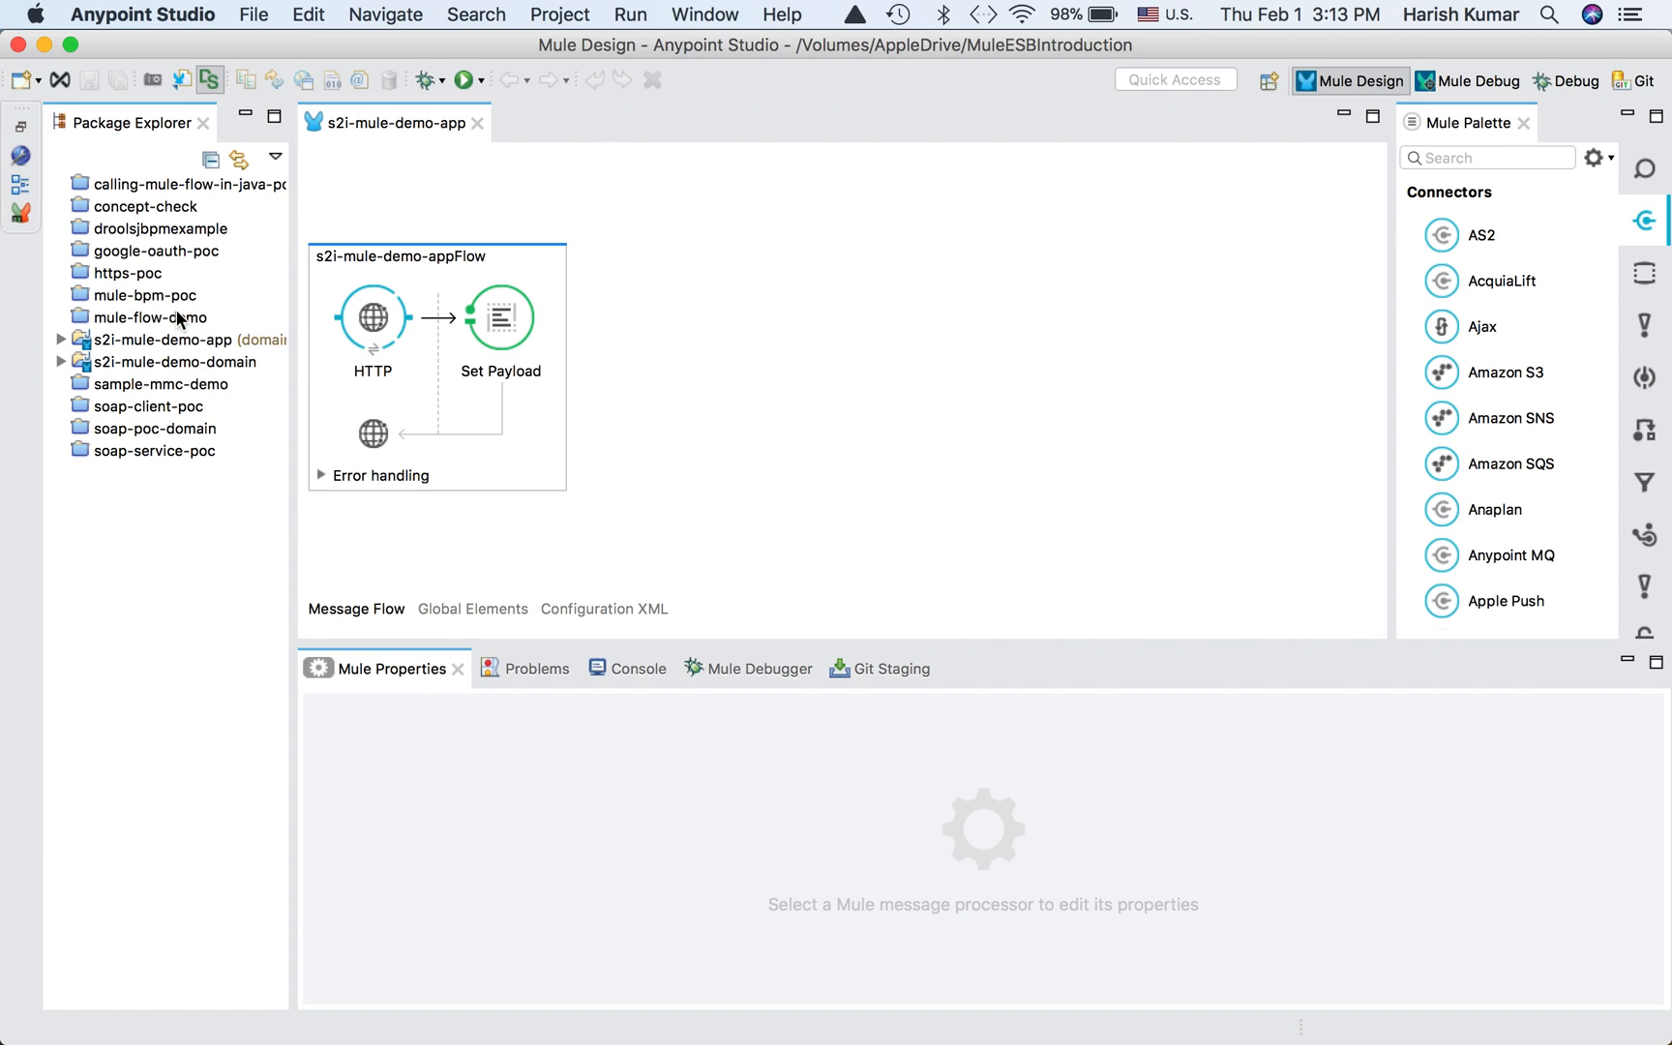
{"action": "left_click", "coordinate": [319, 342]}
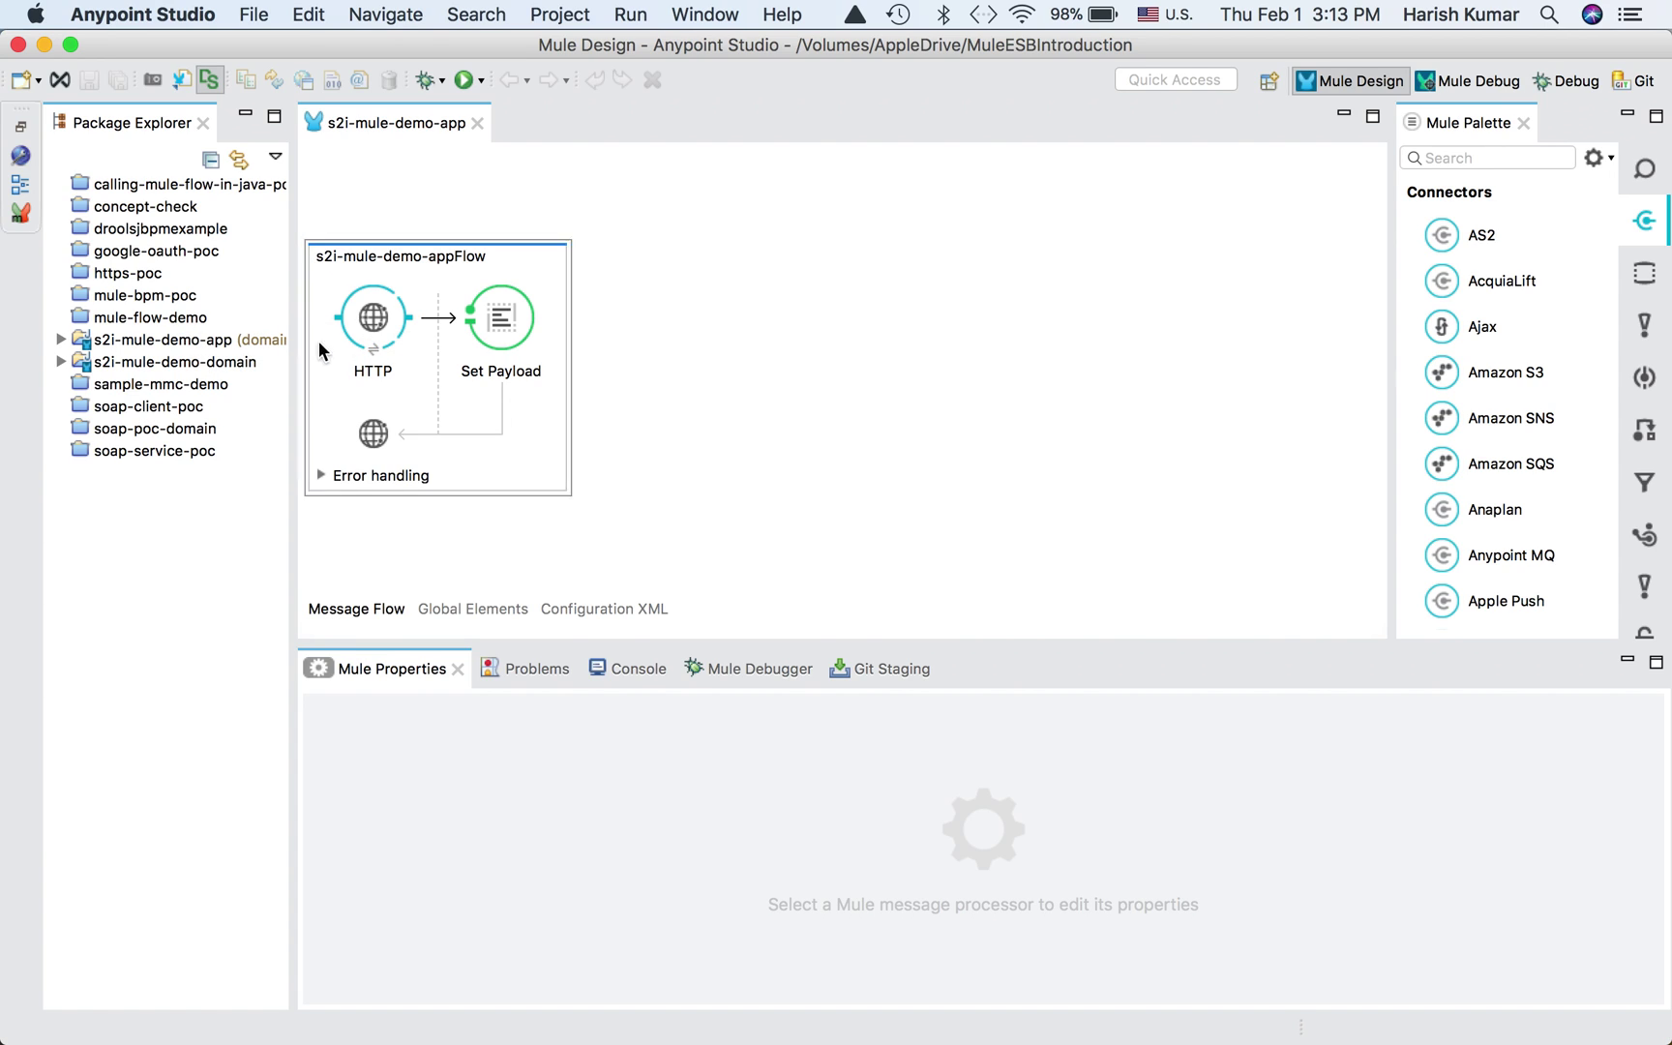
Inspect the HTTP listener path /s2idemo and the Set Payload 'Demo S2I Mule App' value.
{"action": "left_click", "coordinate": [379, 322]}
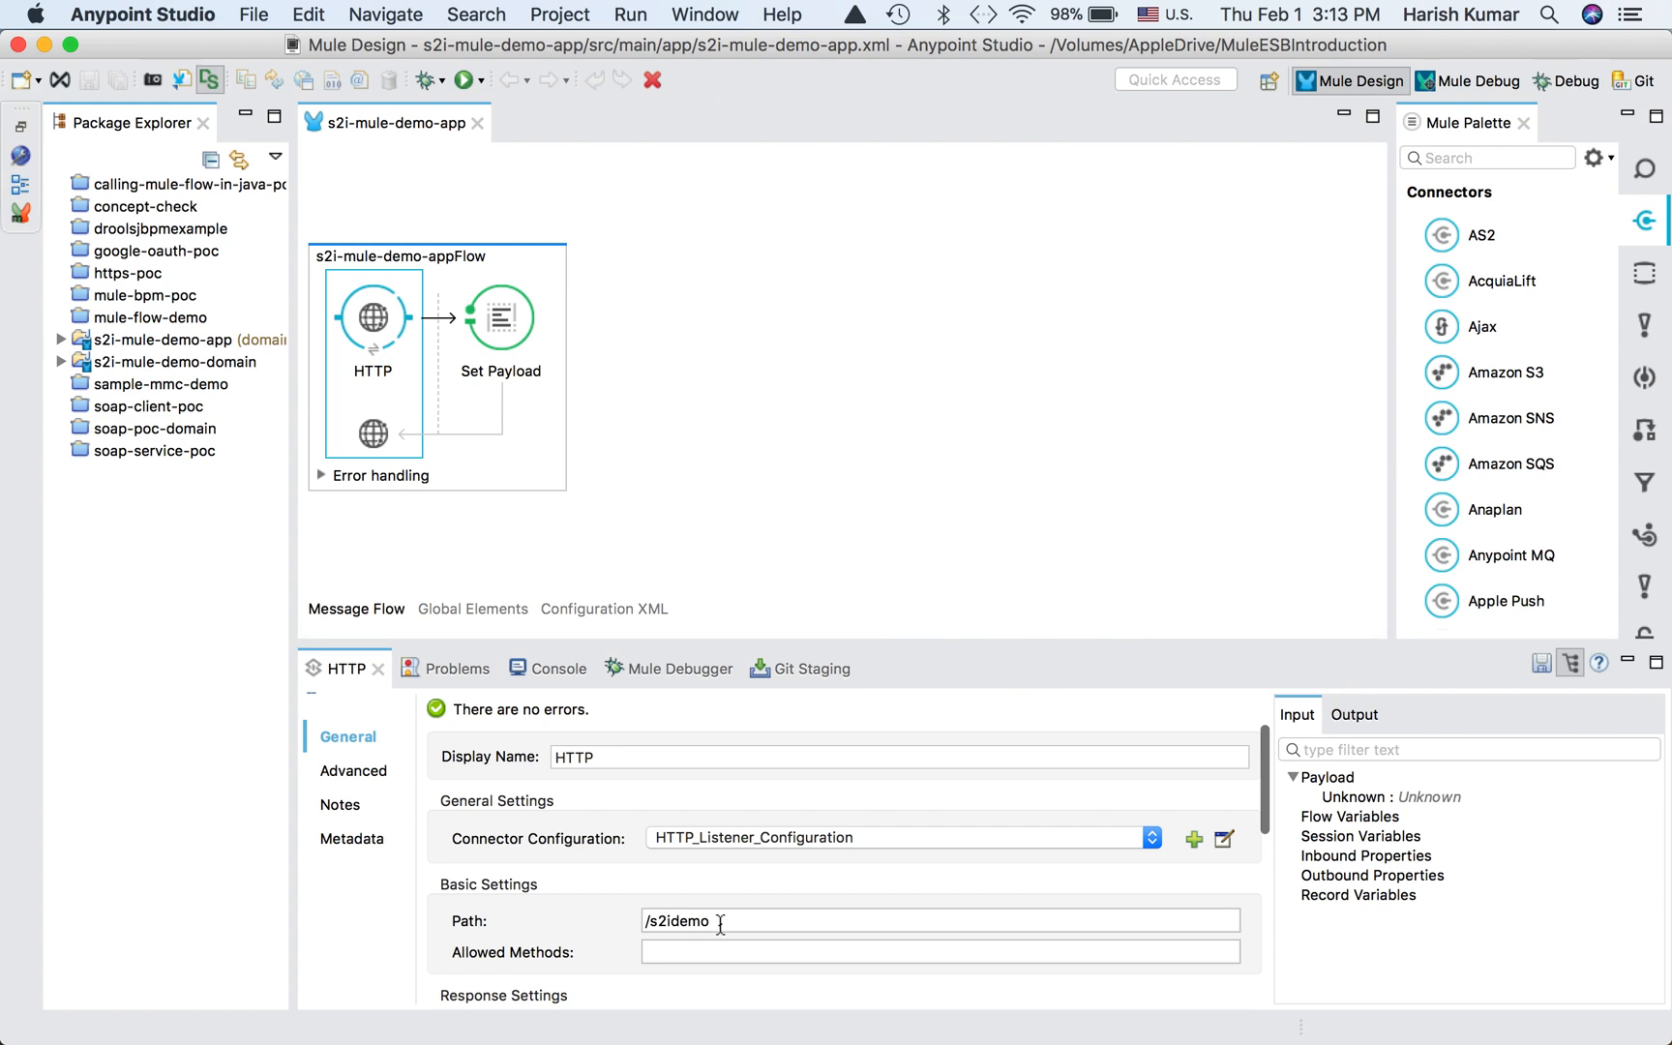
{"action": "left_click", "coordinate": [501, 322]}
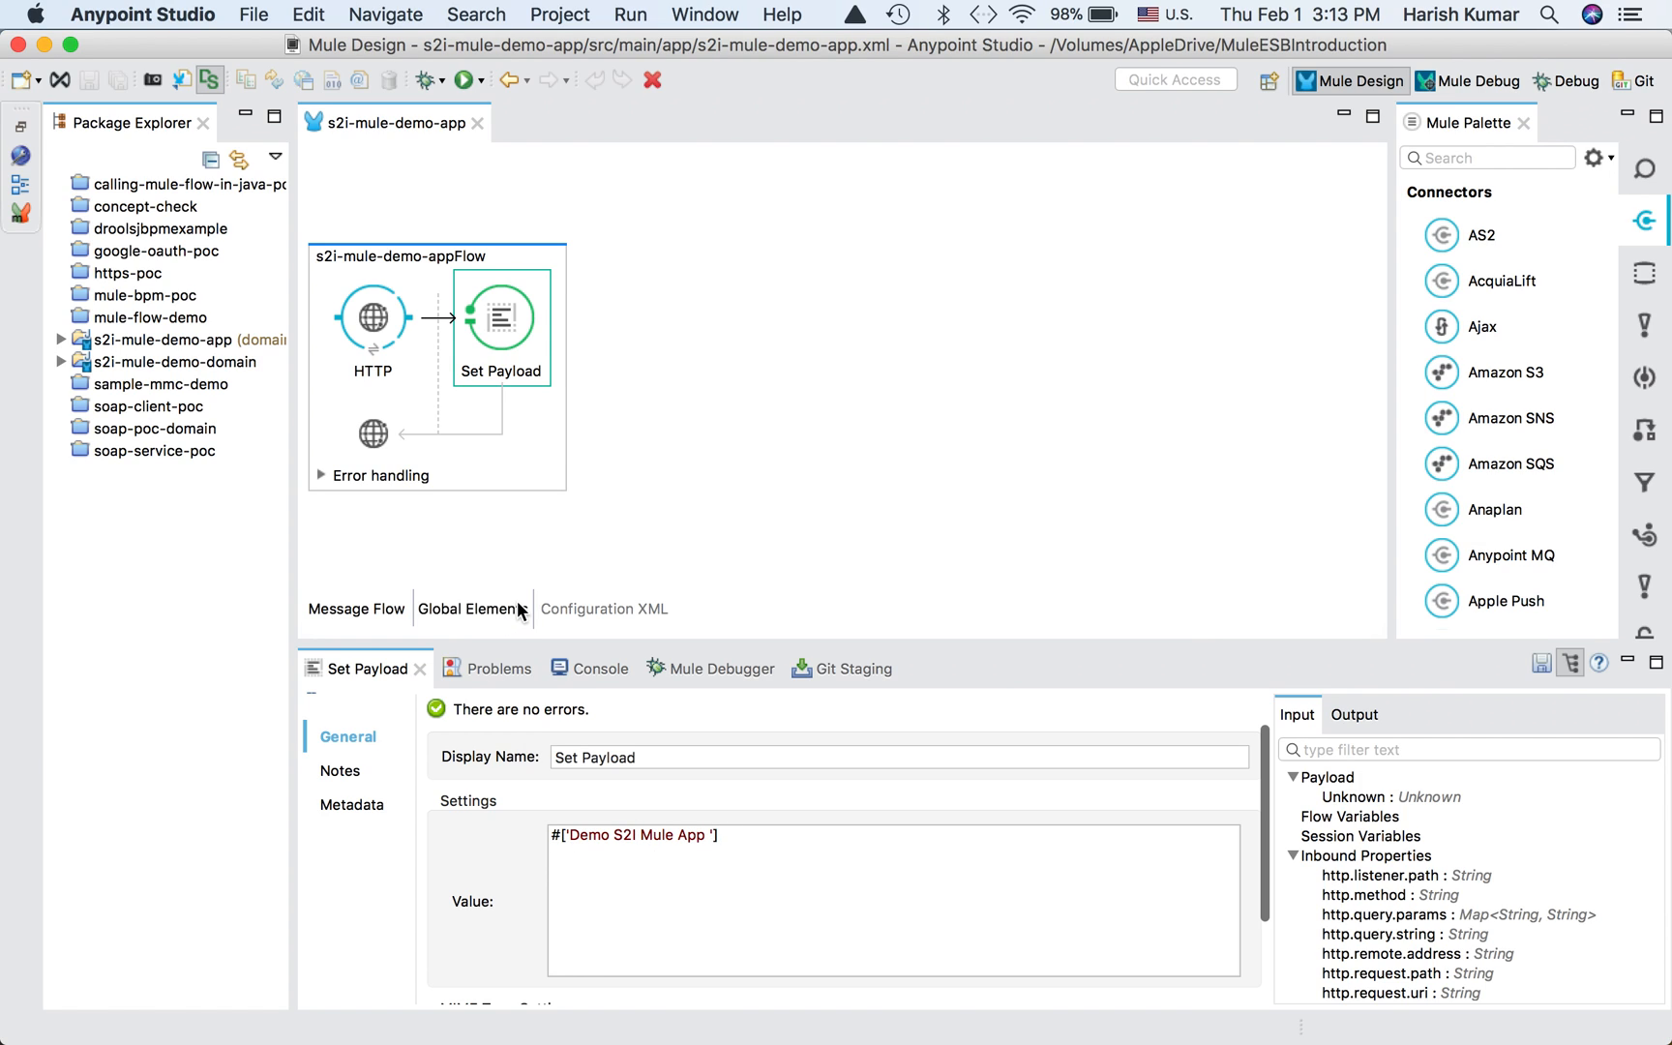
{"action": "right_click", "coordinate": [715, 277]}
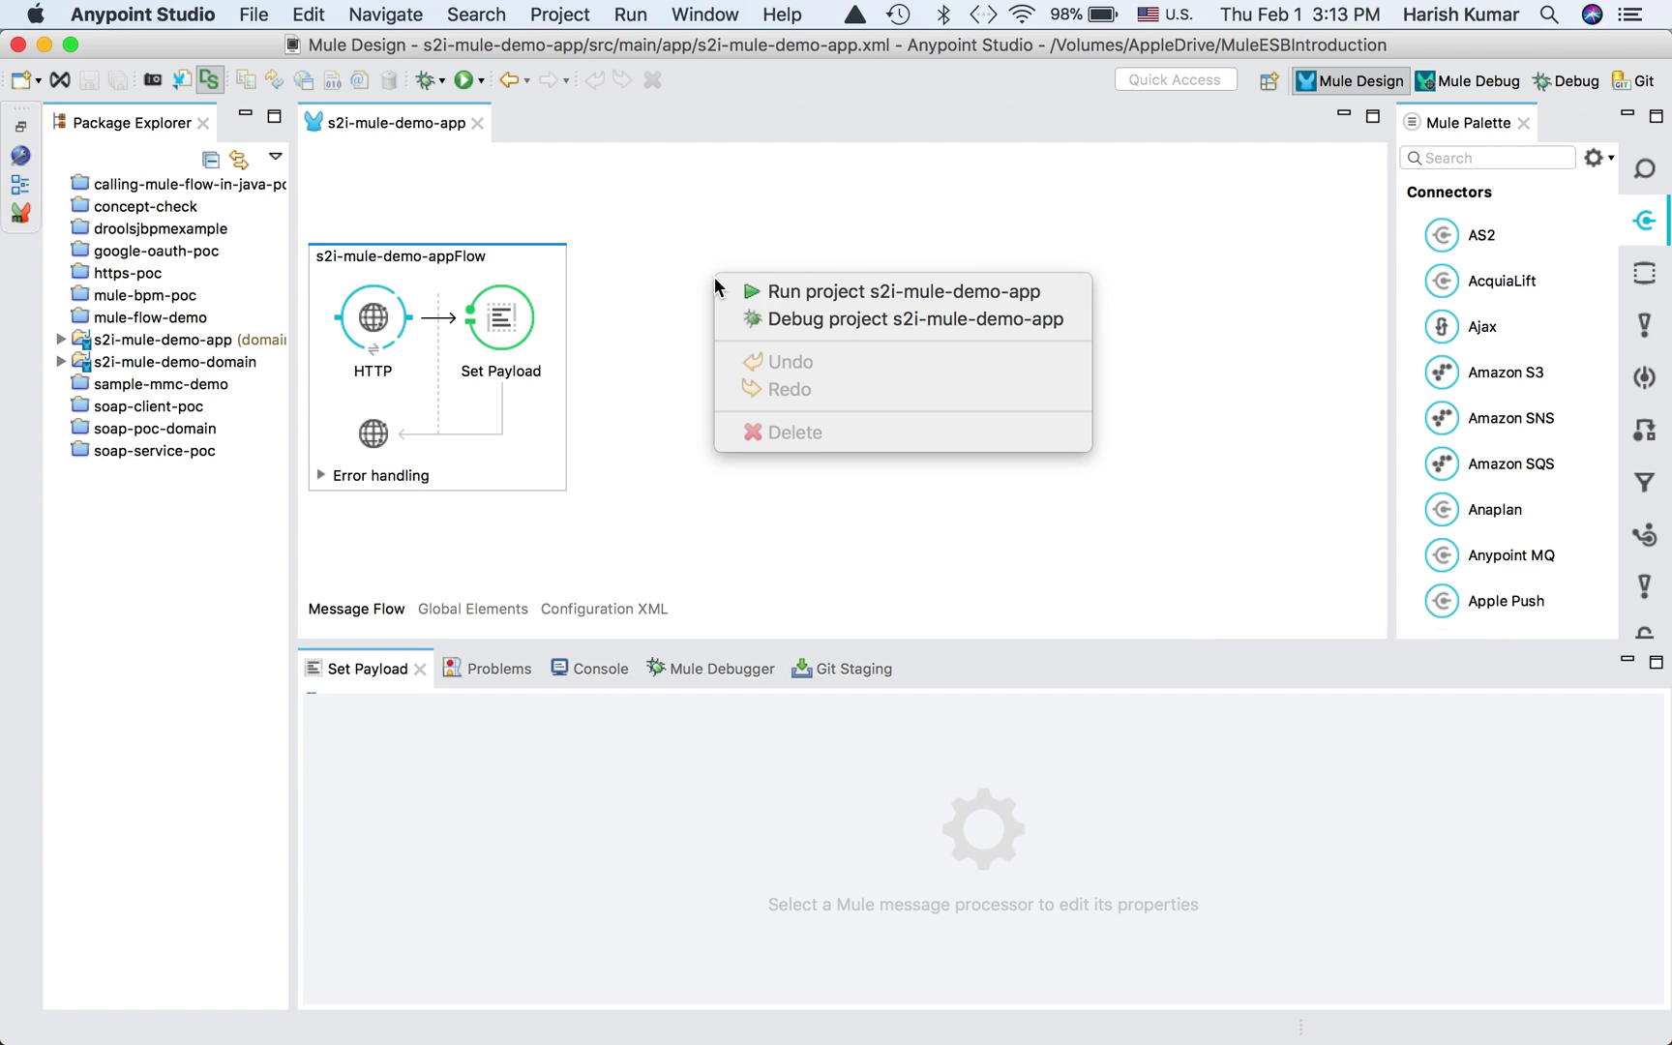
Run project s2i-mule-demo-app and edit its launch configuration.
{"action": "left_click", "coordinate": [808, 292]}
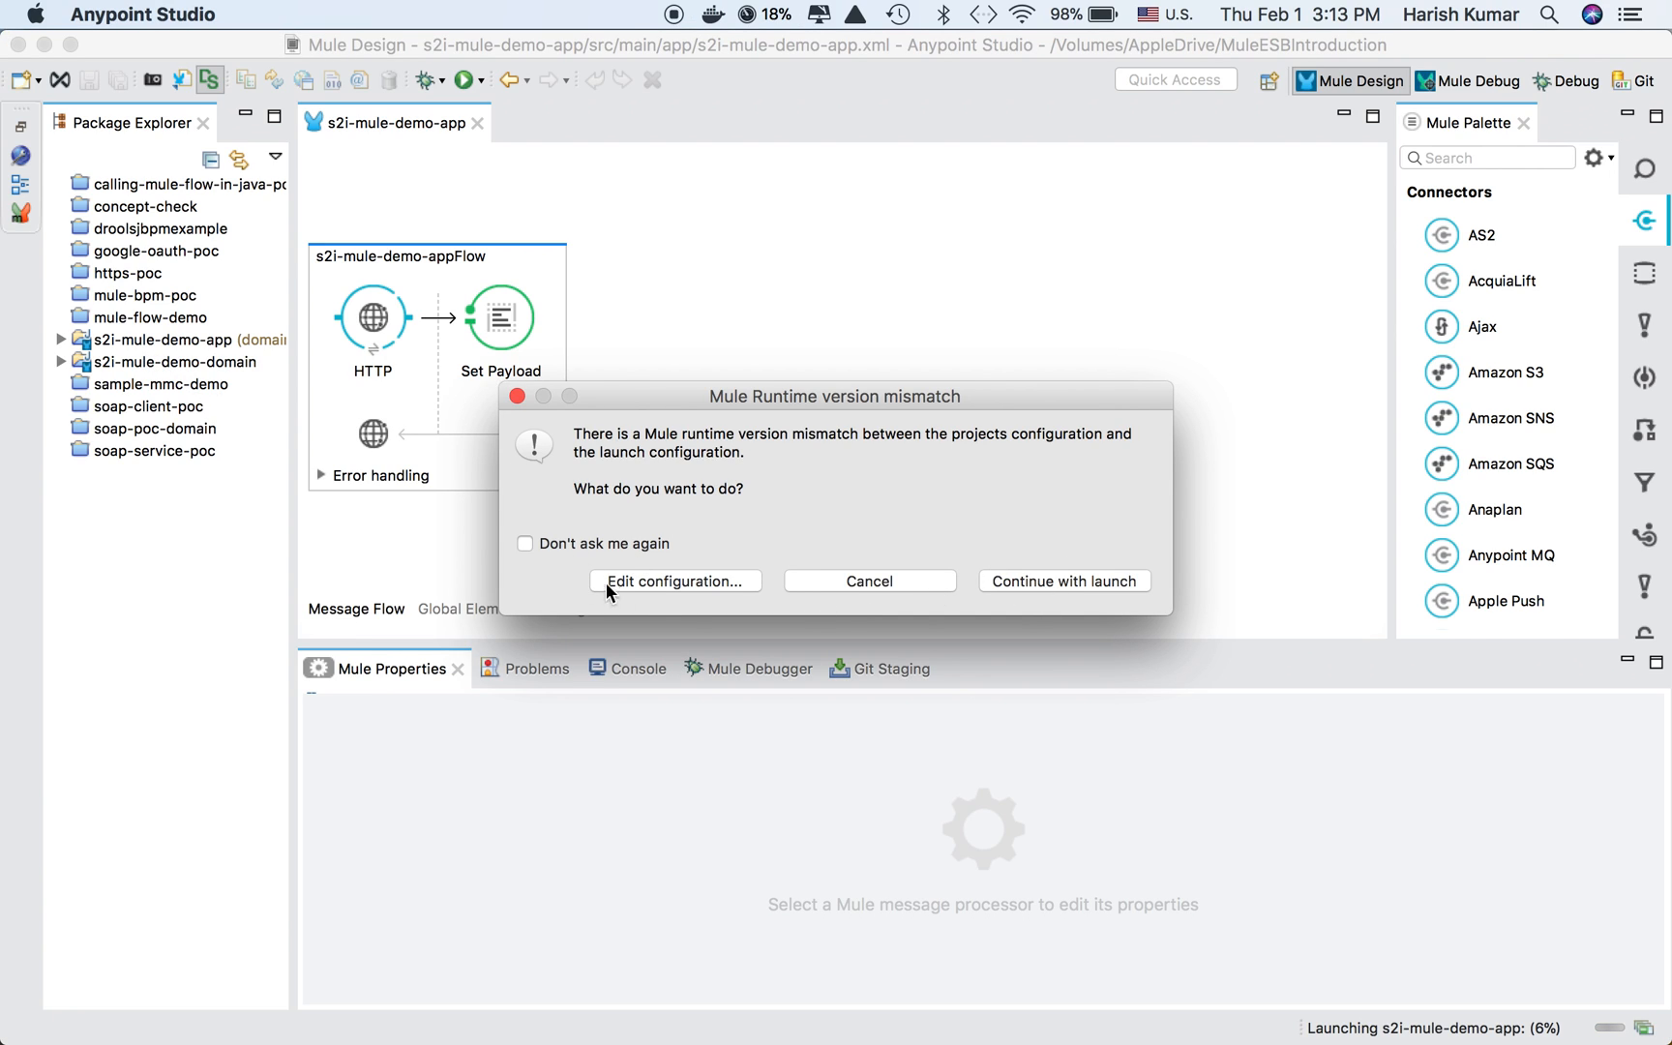
{"action": "left_click", "coordinate": [644, 584]}
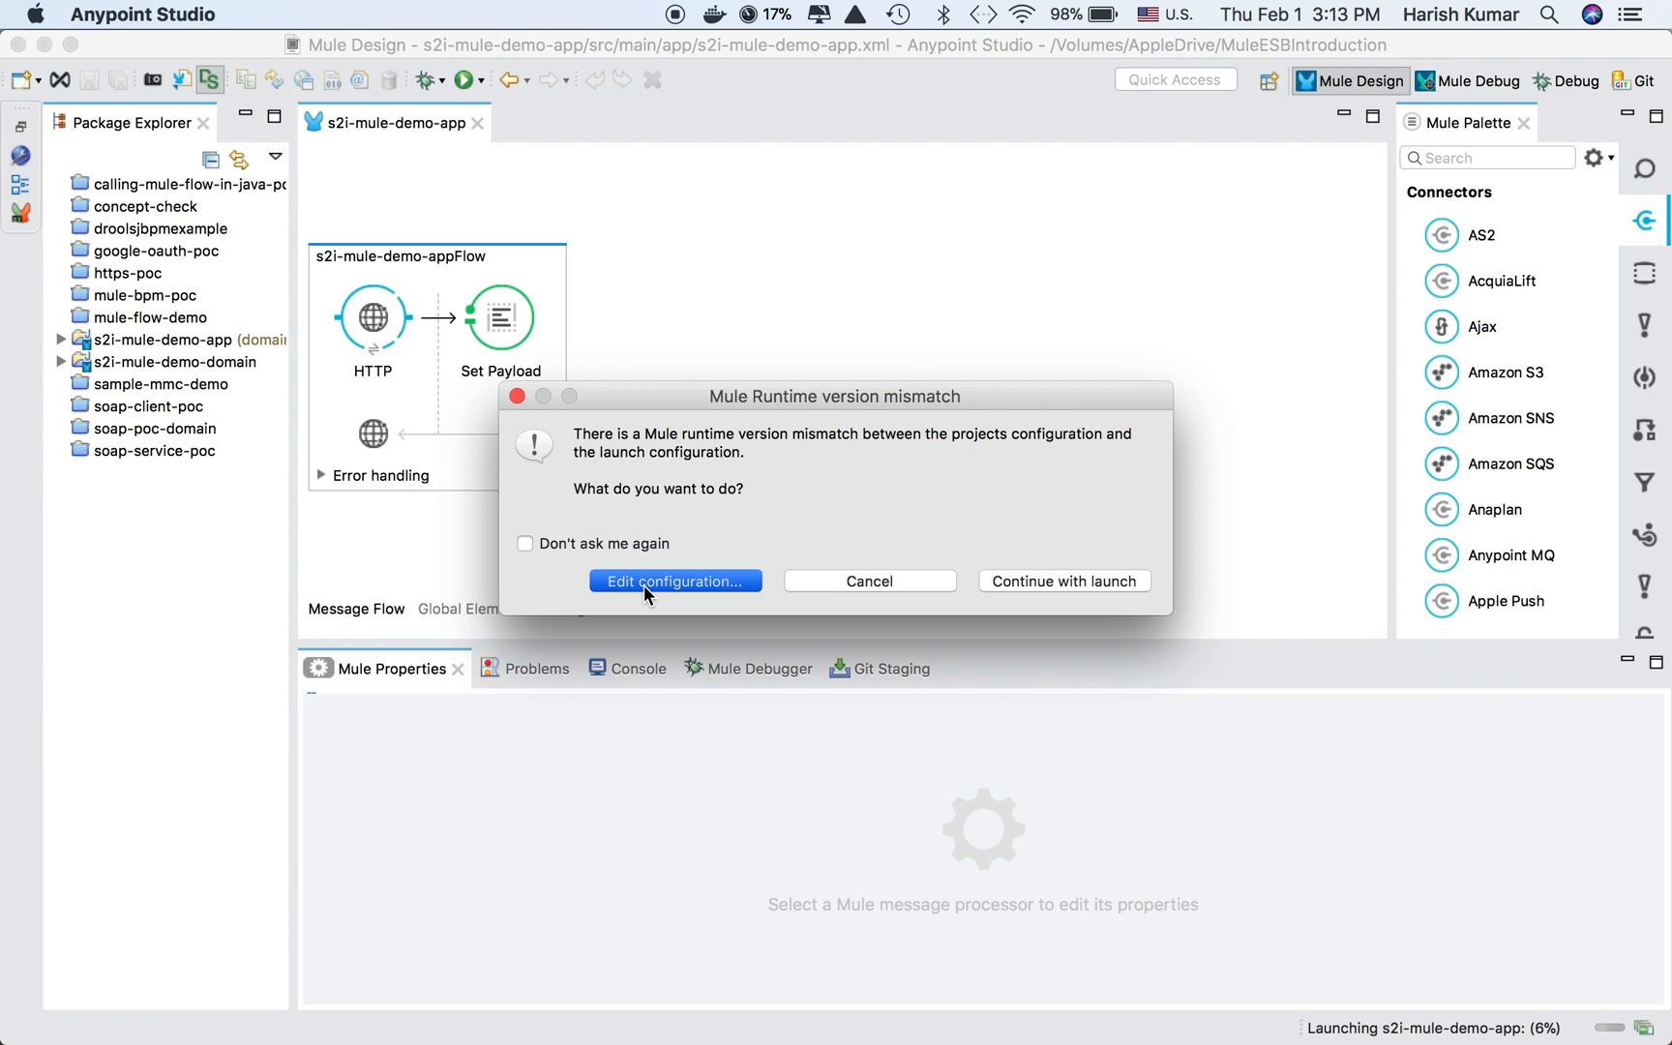
{"action": "left_click", "coordinate": [644, 585]}
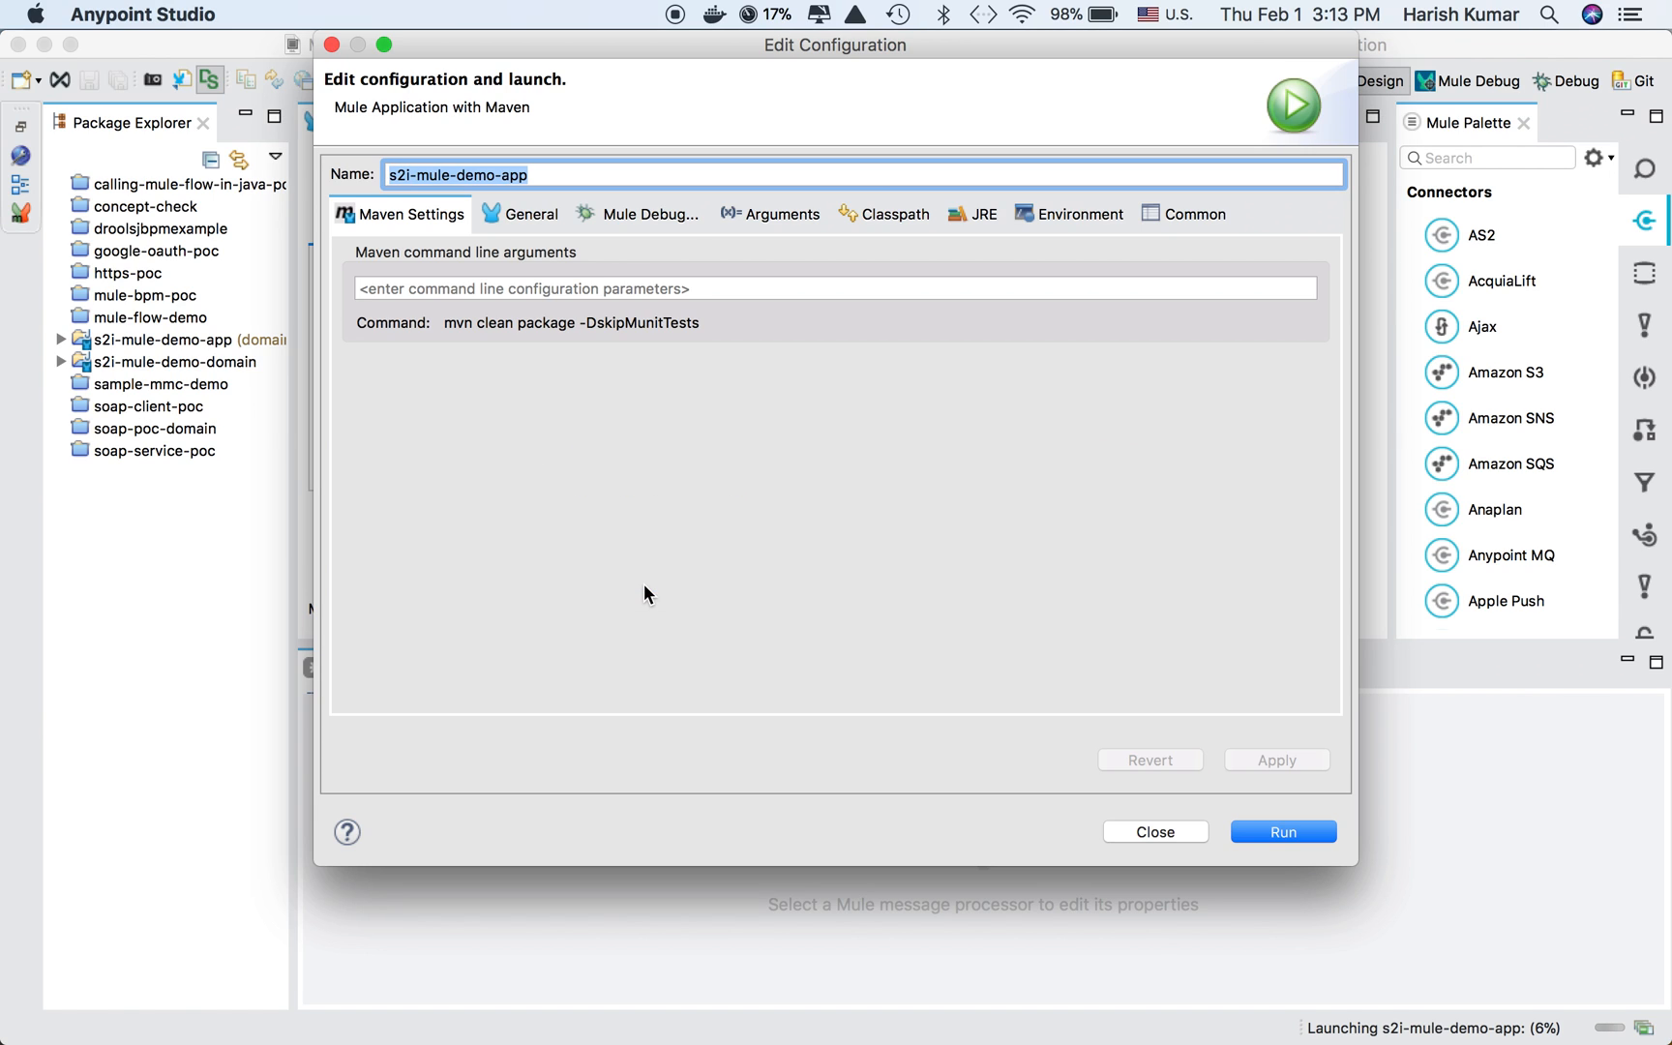
Target the Mule Server 3.9.0 EE runtime in General settings and launch the app.
{"action": "left_click", "coordinate": [514, 222]}
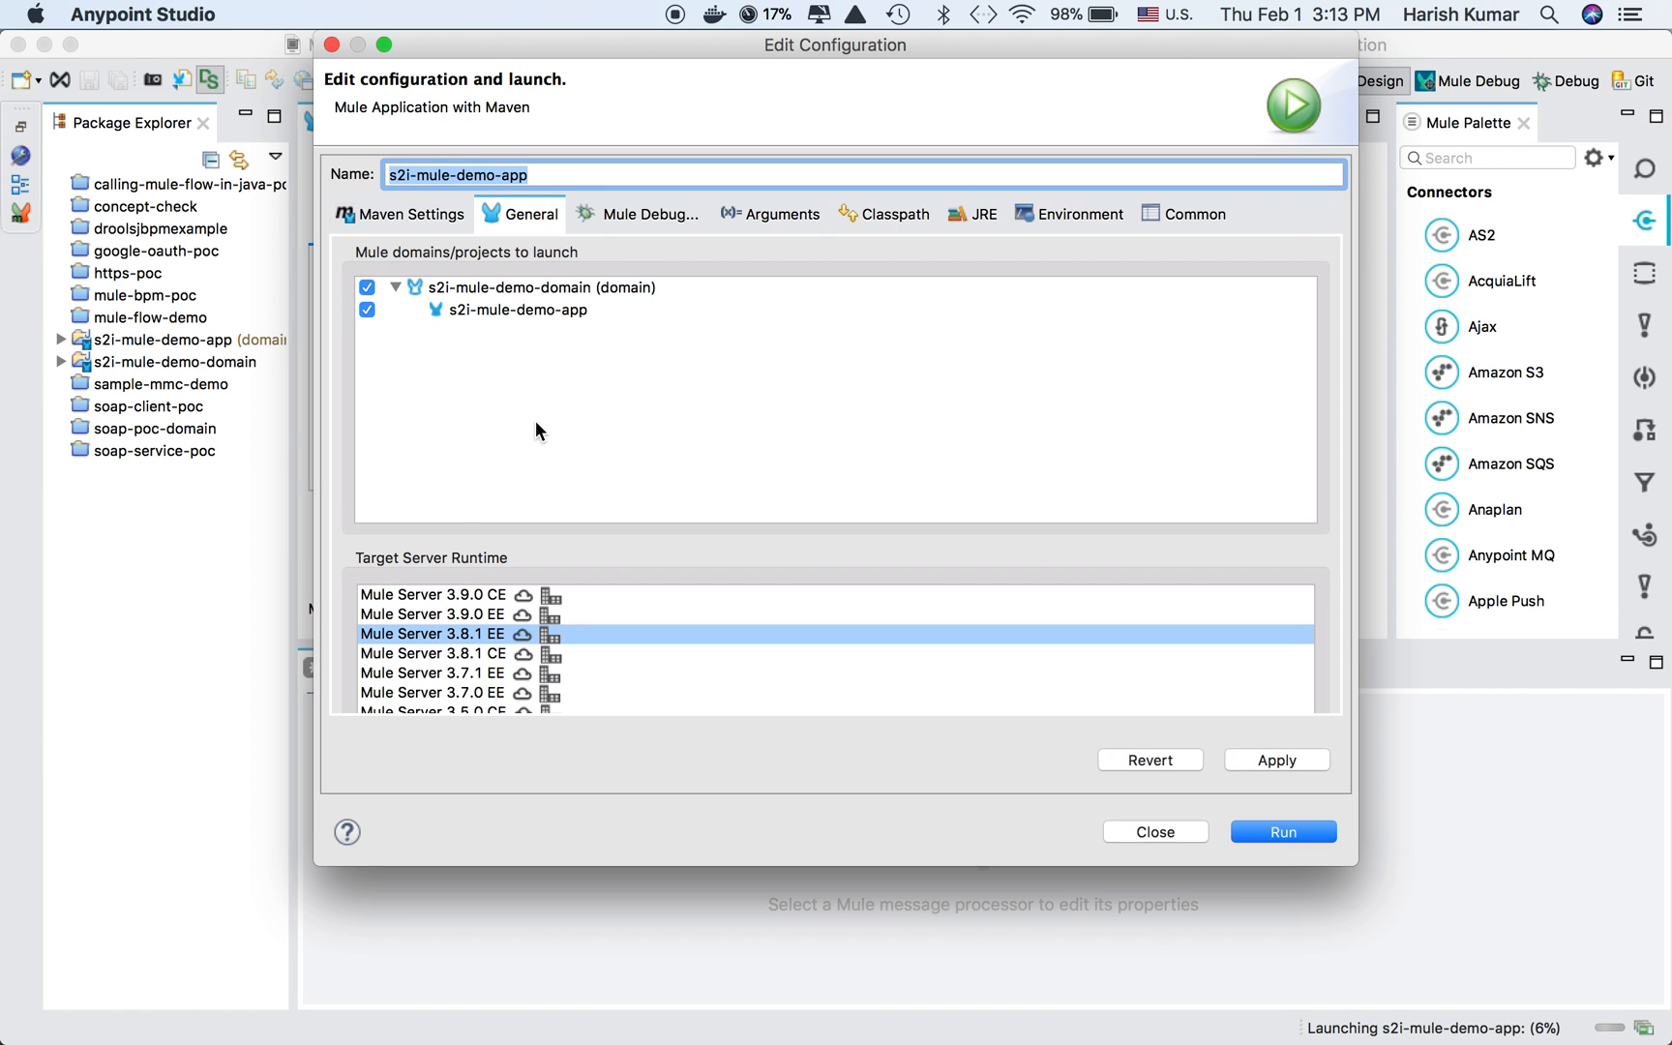
{"action": "scroll", "coordinate": [498, 597], "scroll_direction": "down", "scroll_amount": 2}
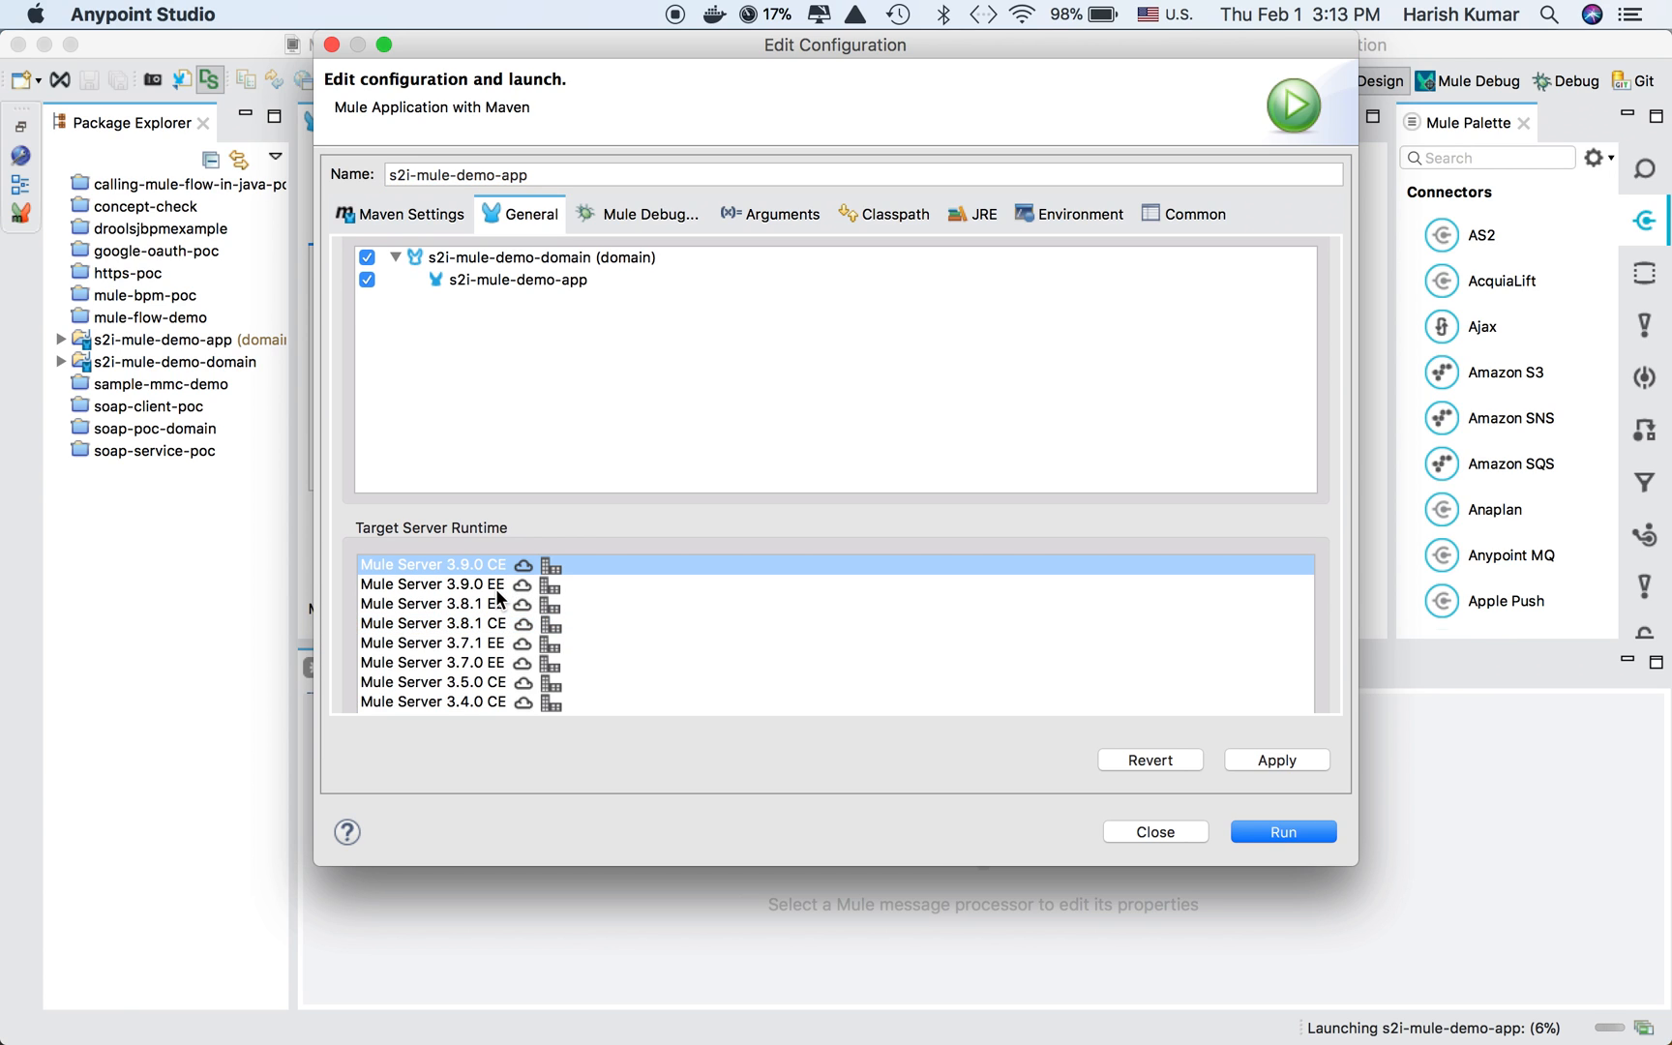
{"action": "left_click", "coordinate": [498, 584]}
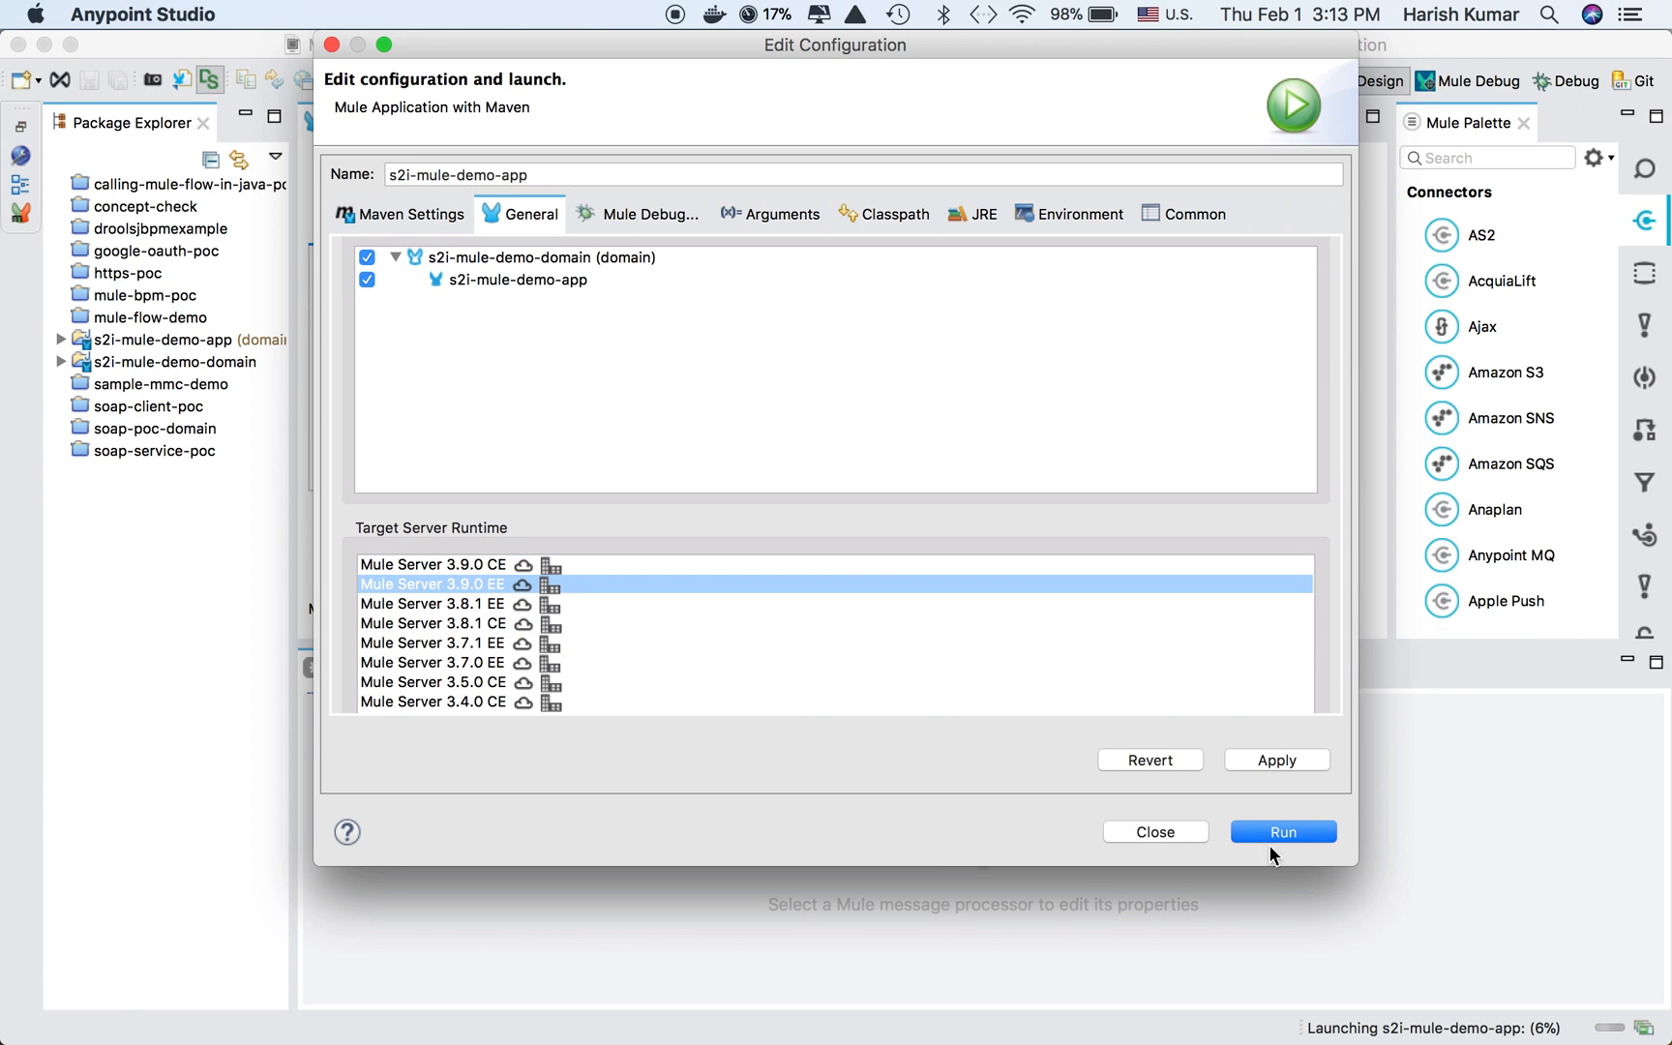
{"action": "left_click", "coordinate": [1282, 833]}
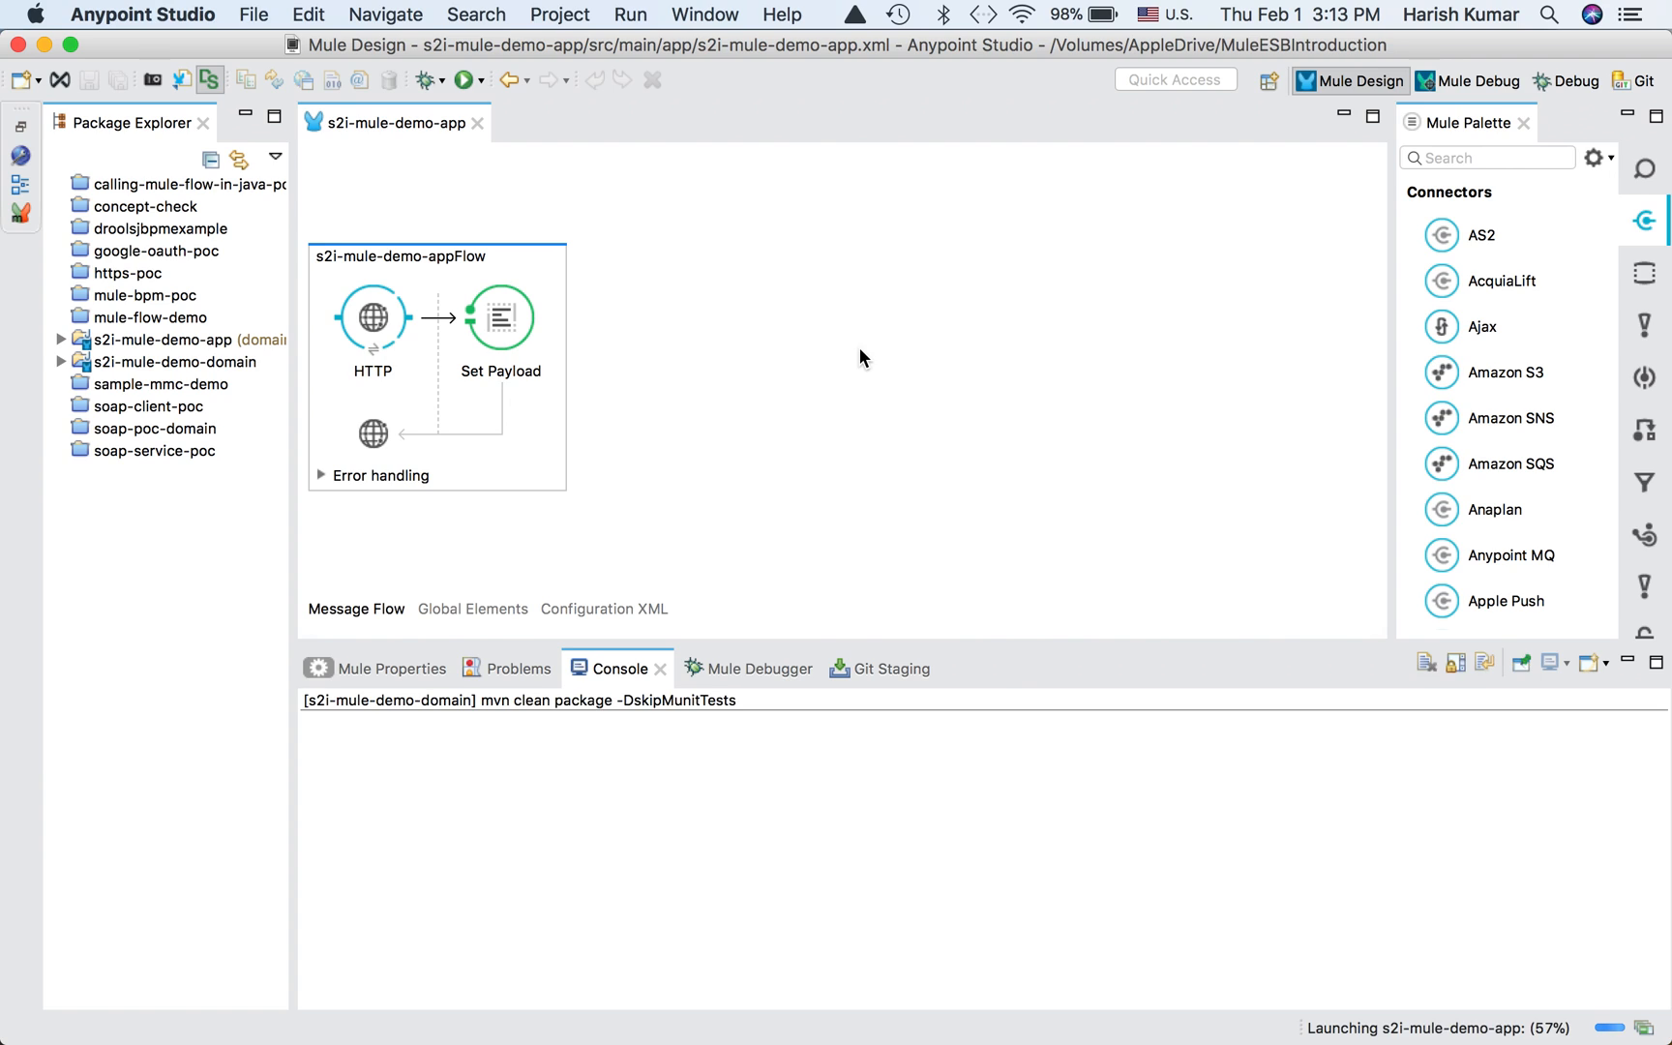
Watch the Maven builds of s2i-mule-demo-domain and s2i-mule-demo-app through to deployment.
{"action": "left_click", "coordinate": [185, 361]}
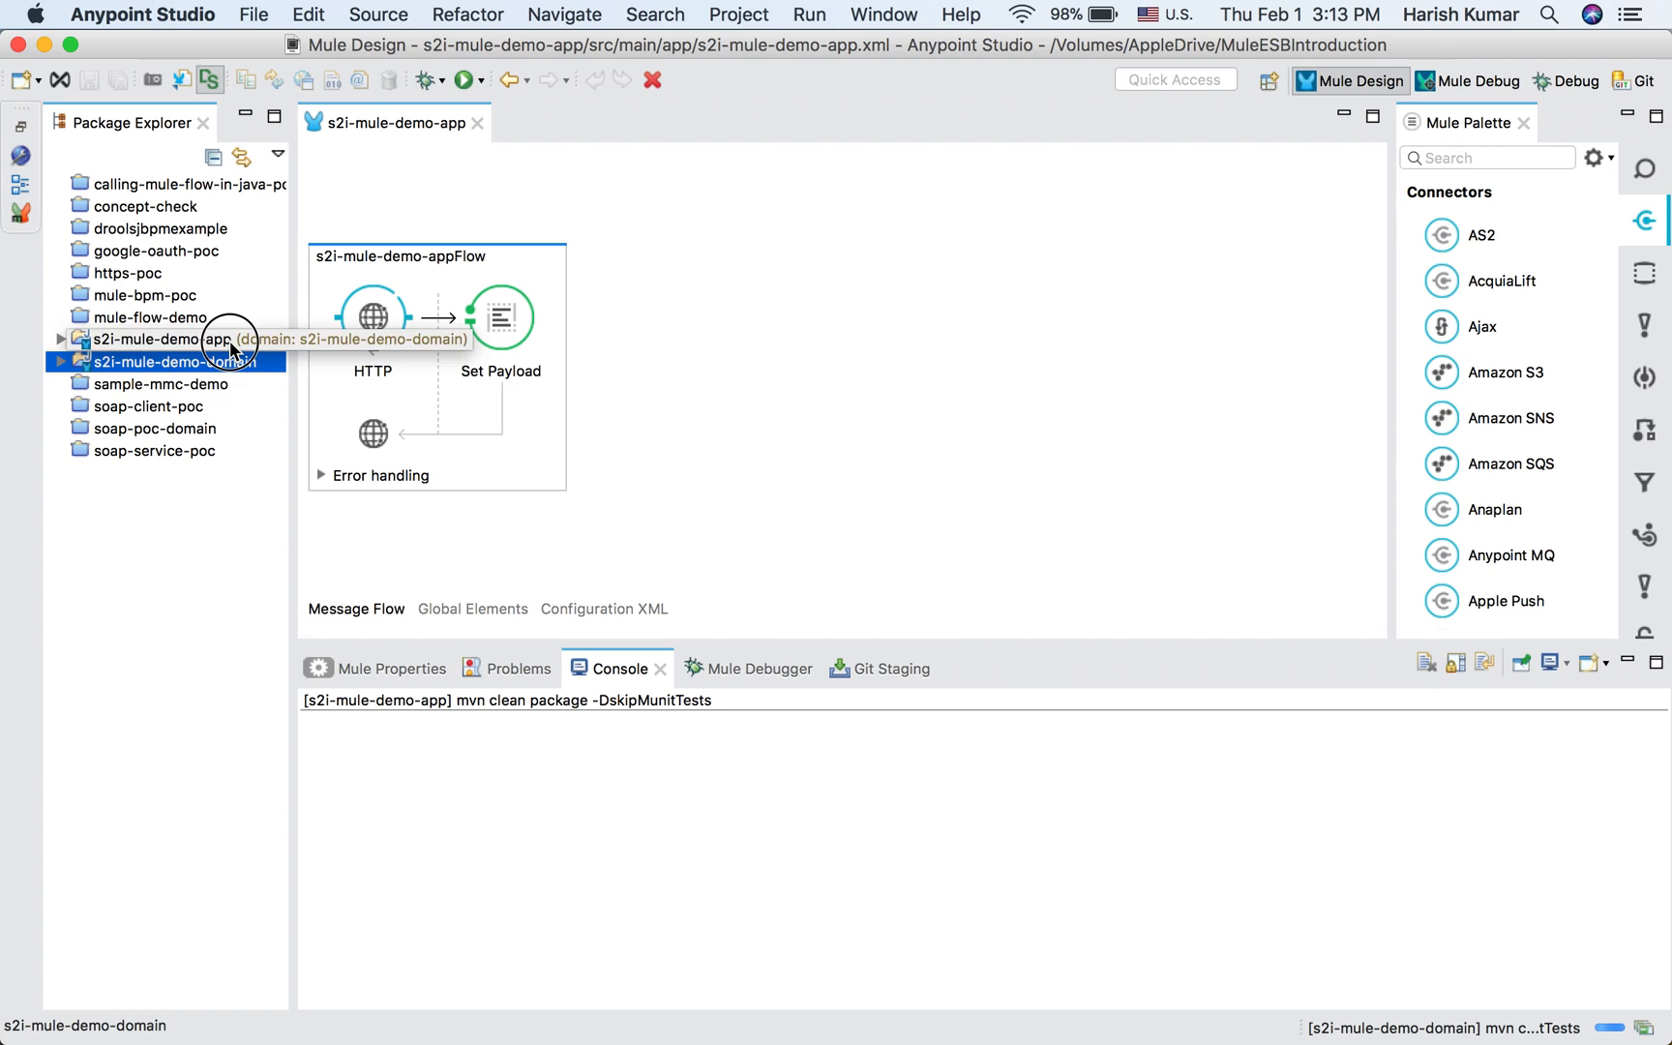
{"action": "left_click", "coordinate": [230, 340]}
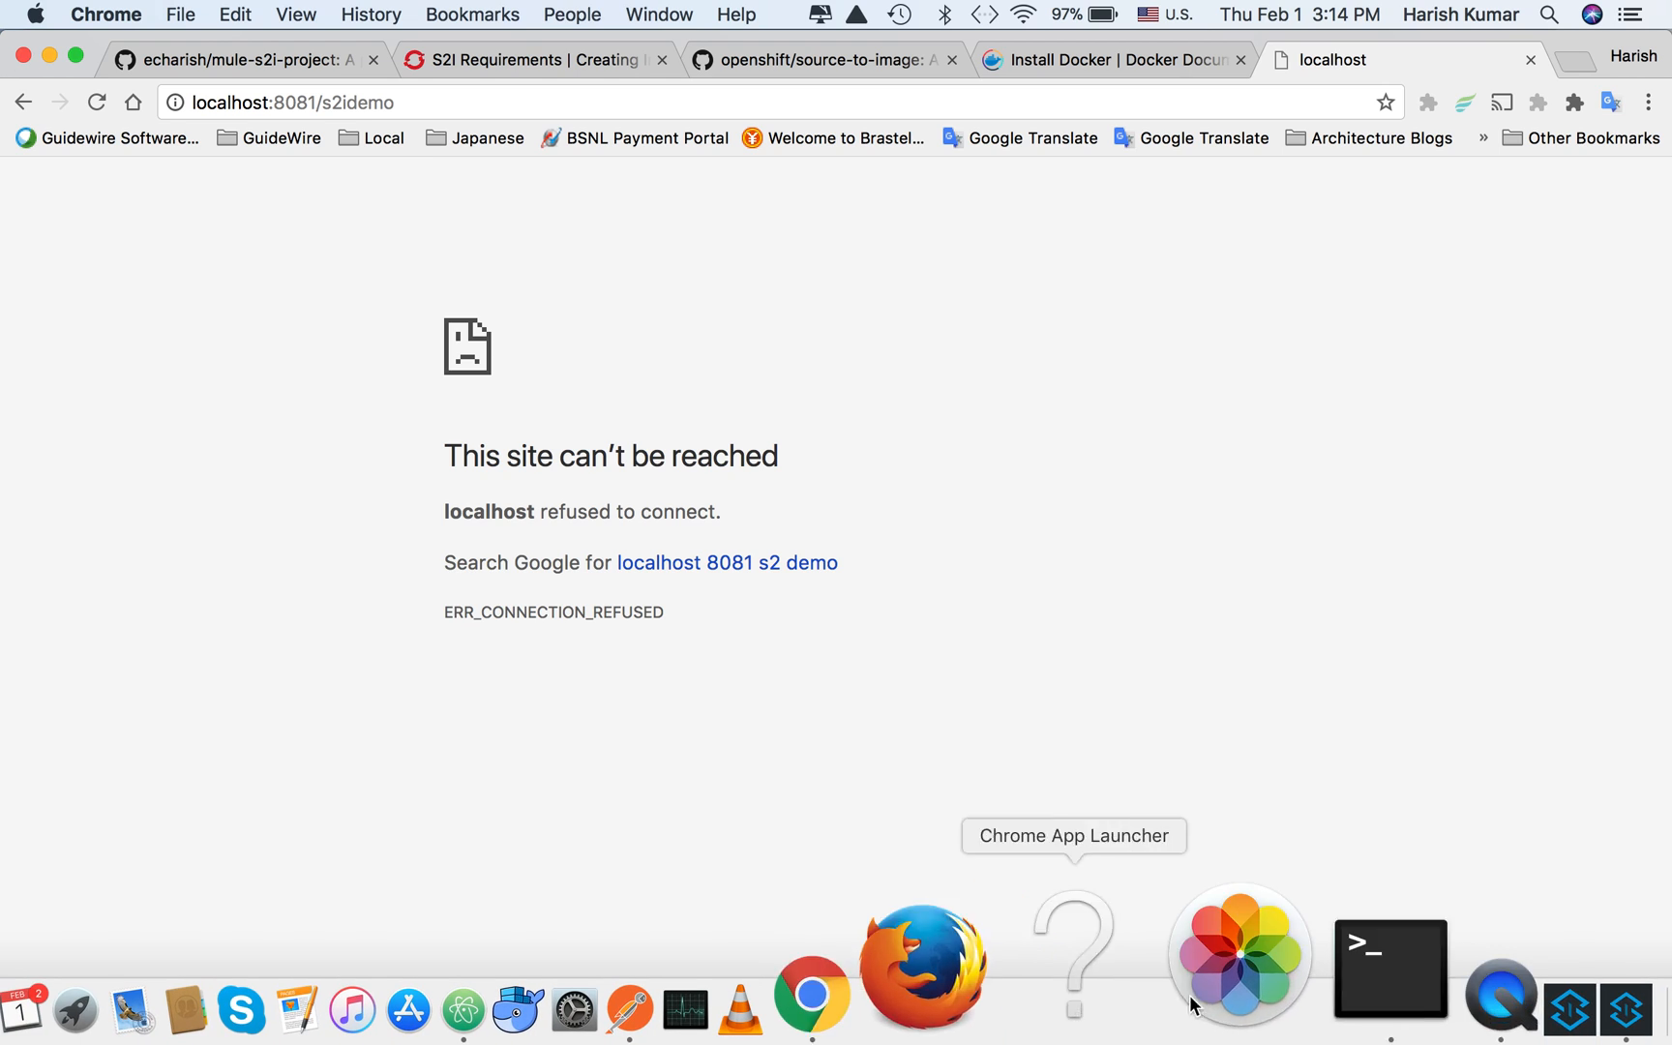
{"action": "left_click", "coordinate": [1389, 965]}
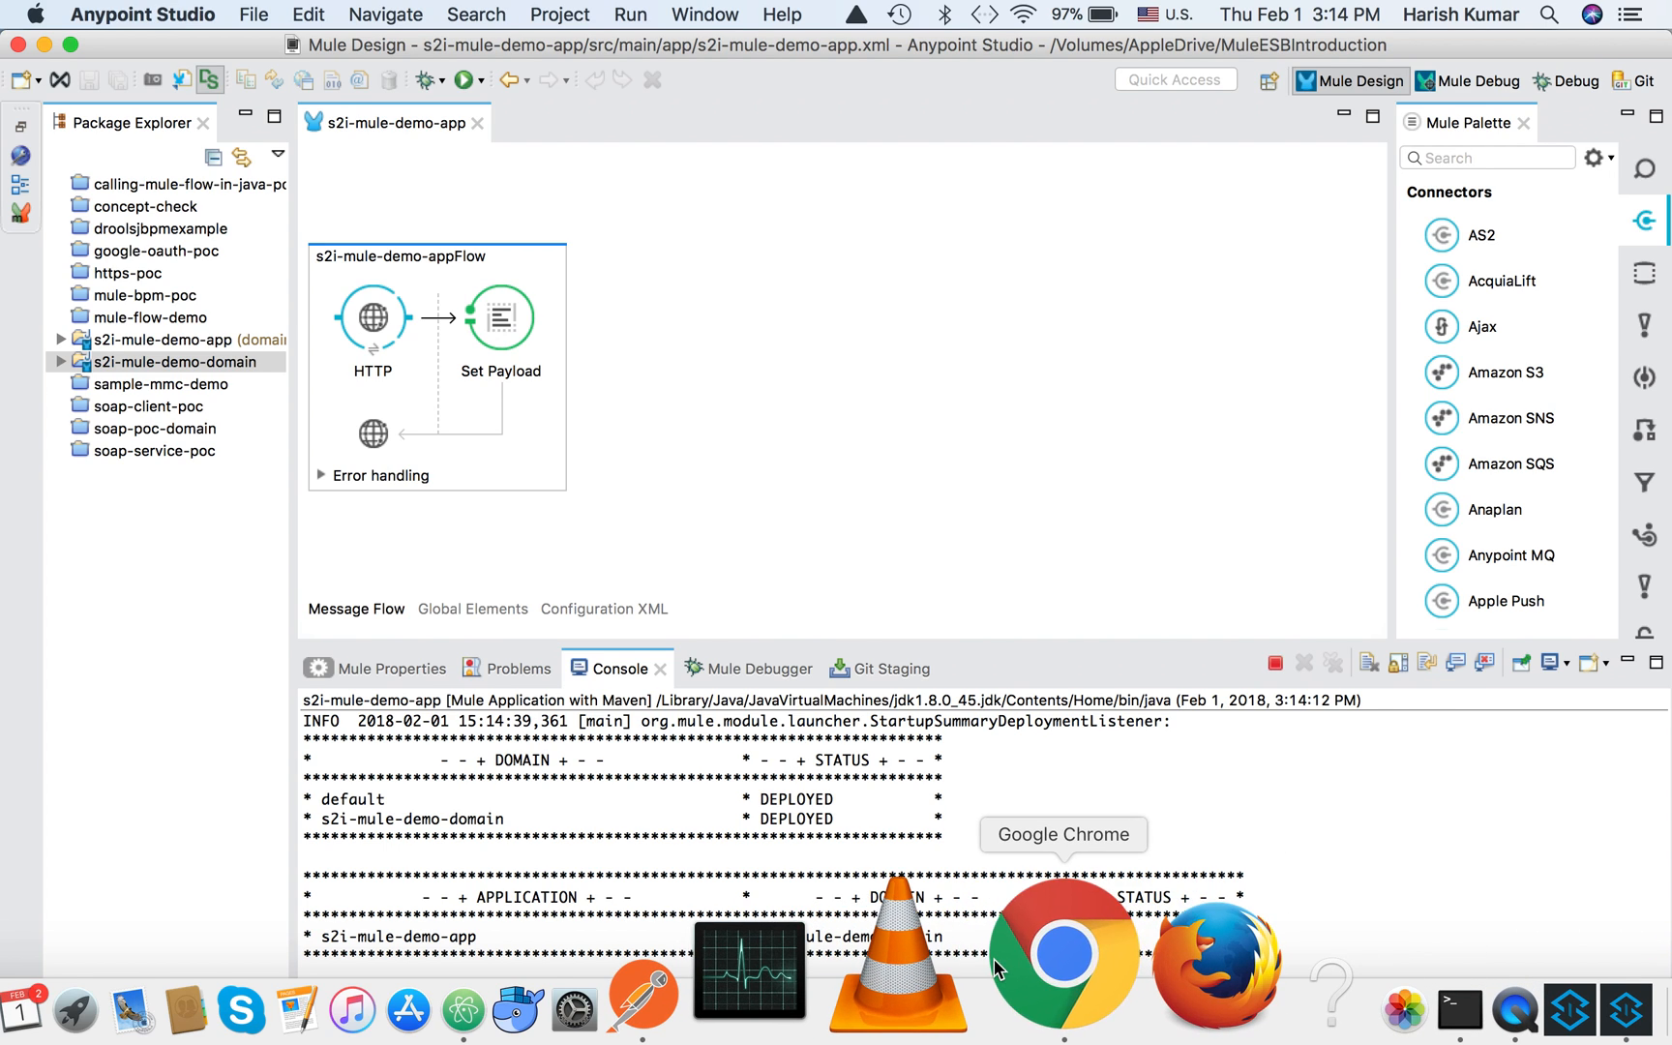
Reload localhost:8081/s2idemo in Chrome to see the 'Demo S2I Mule App' response.
{"action": "left_click", "coordinate": [1031, 966]}
{"action": "left_click", "coordinate": [738, 102]}
{"action": "key", "text": "Return"}
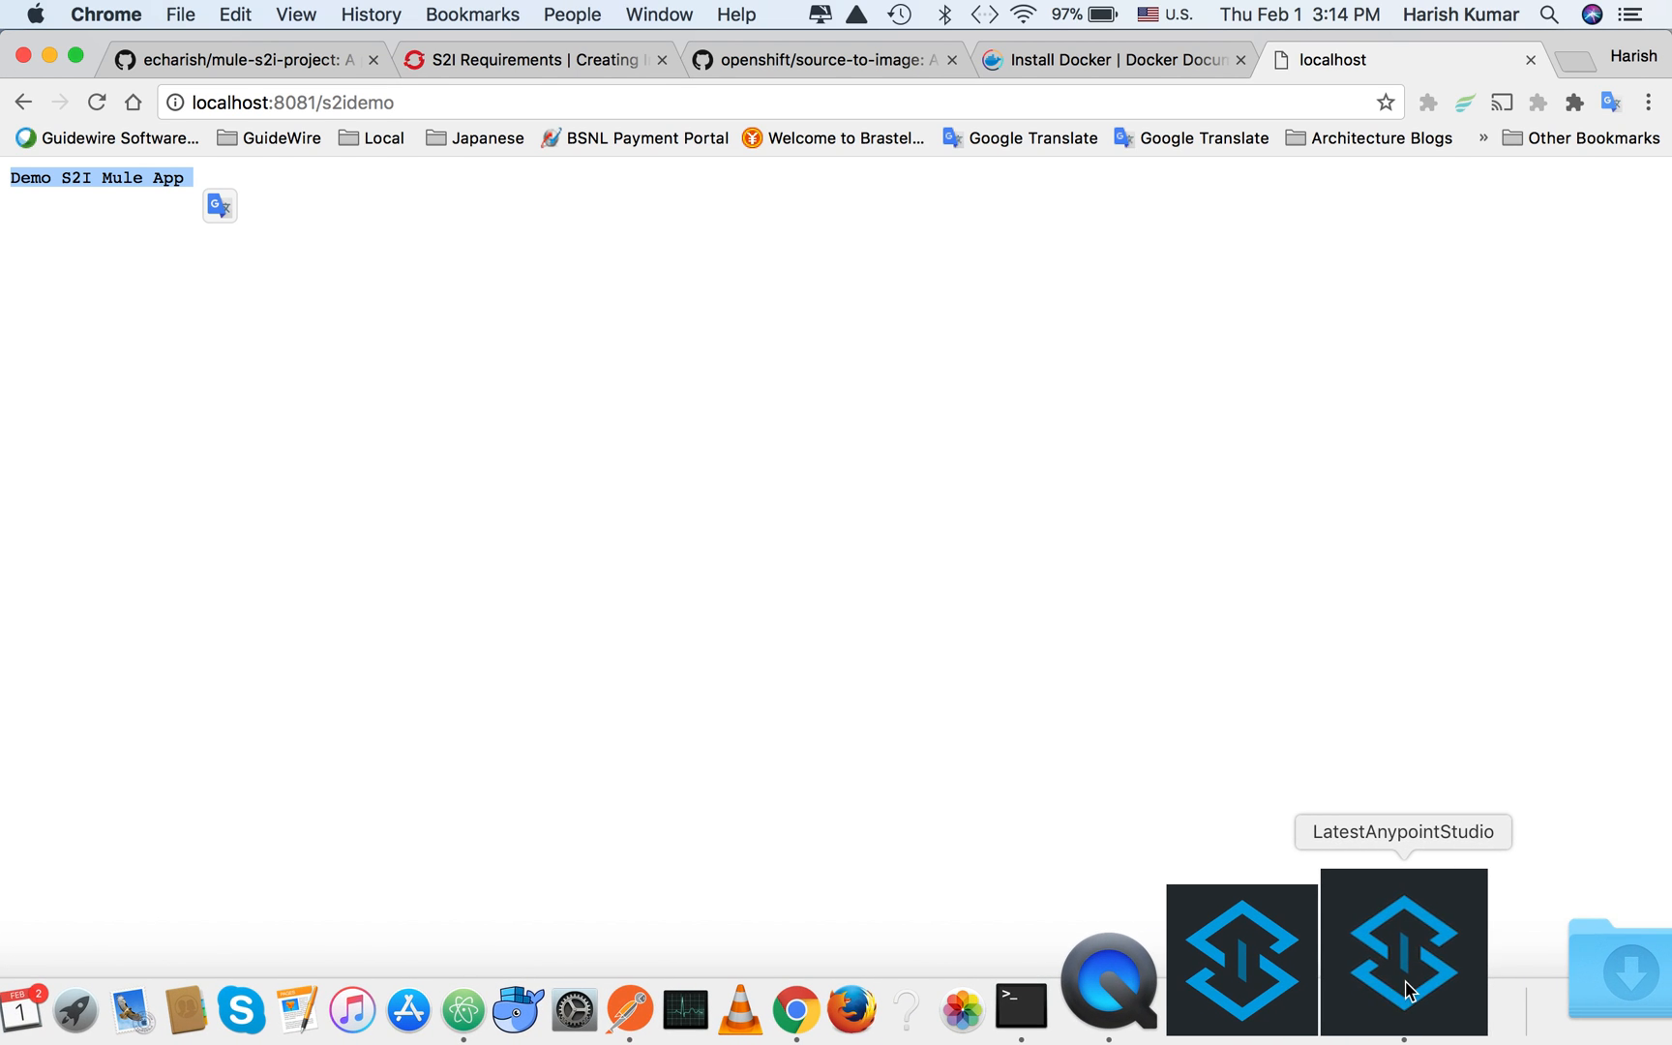
Return to Anypoint Studio and terminate the running Mule application.
{"action": "left_click", "coordinate": [1408, 979]}
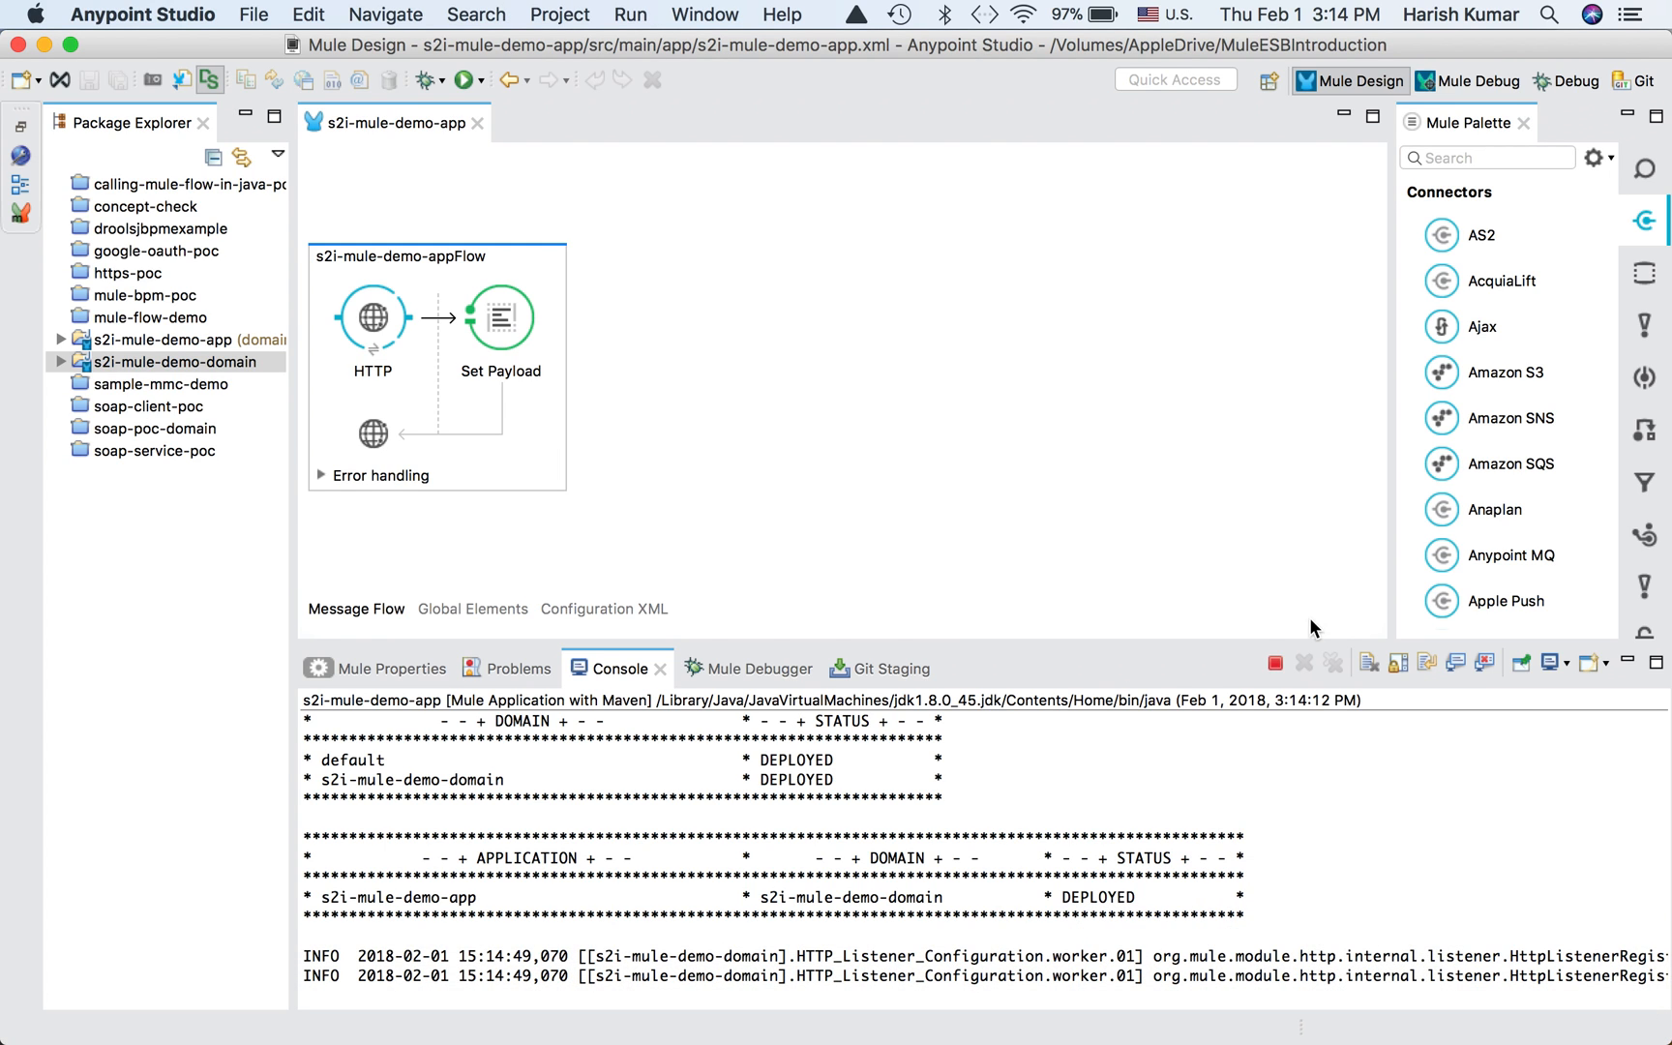
{"action": "left_click", "coordinate": [1277, 665]}
Browse the s2i-mule-demo-app project files in Package Explorer, including pom.xml.
{"action": "left_click", "coordinate": [200, 341]}
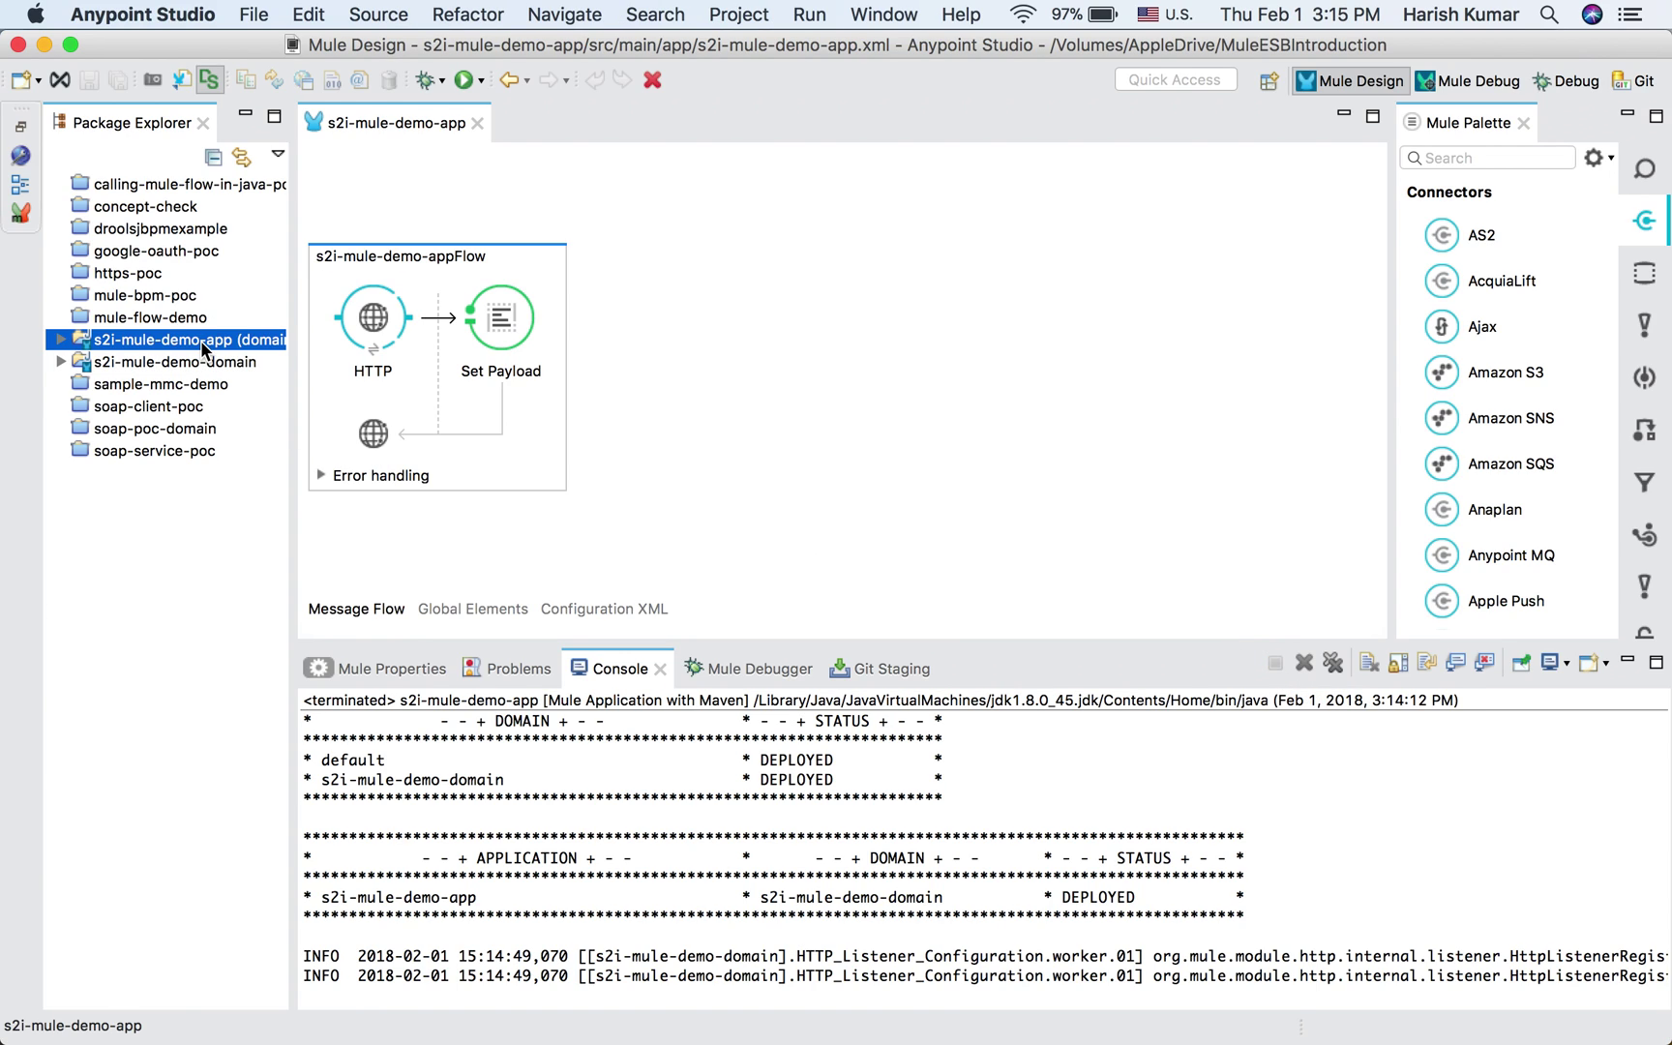
{"action": "left_click", "coordinate": [62, 341]}
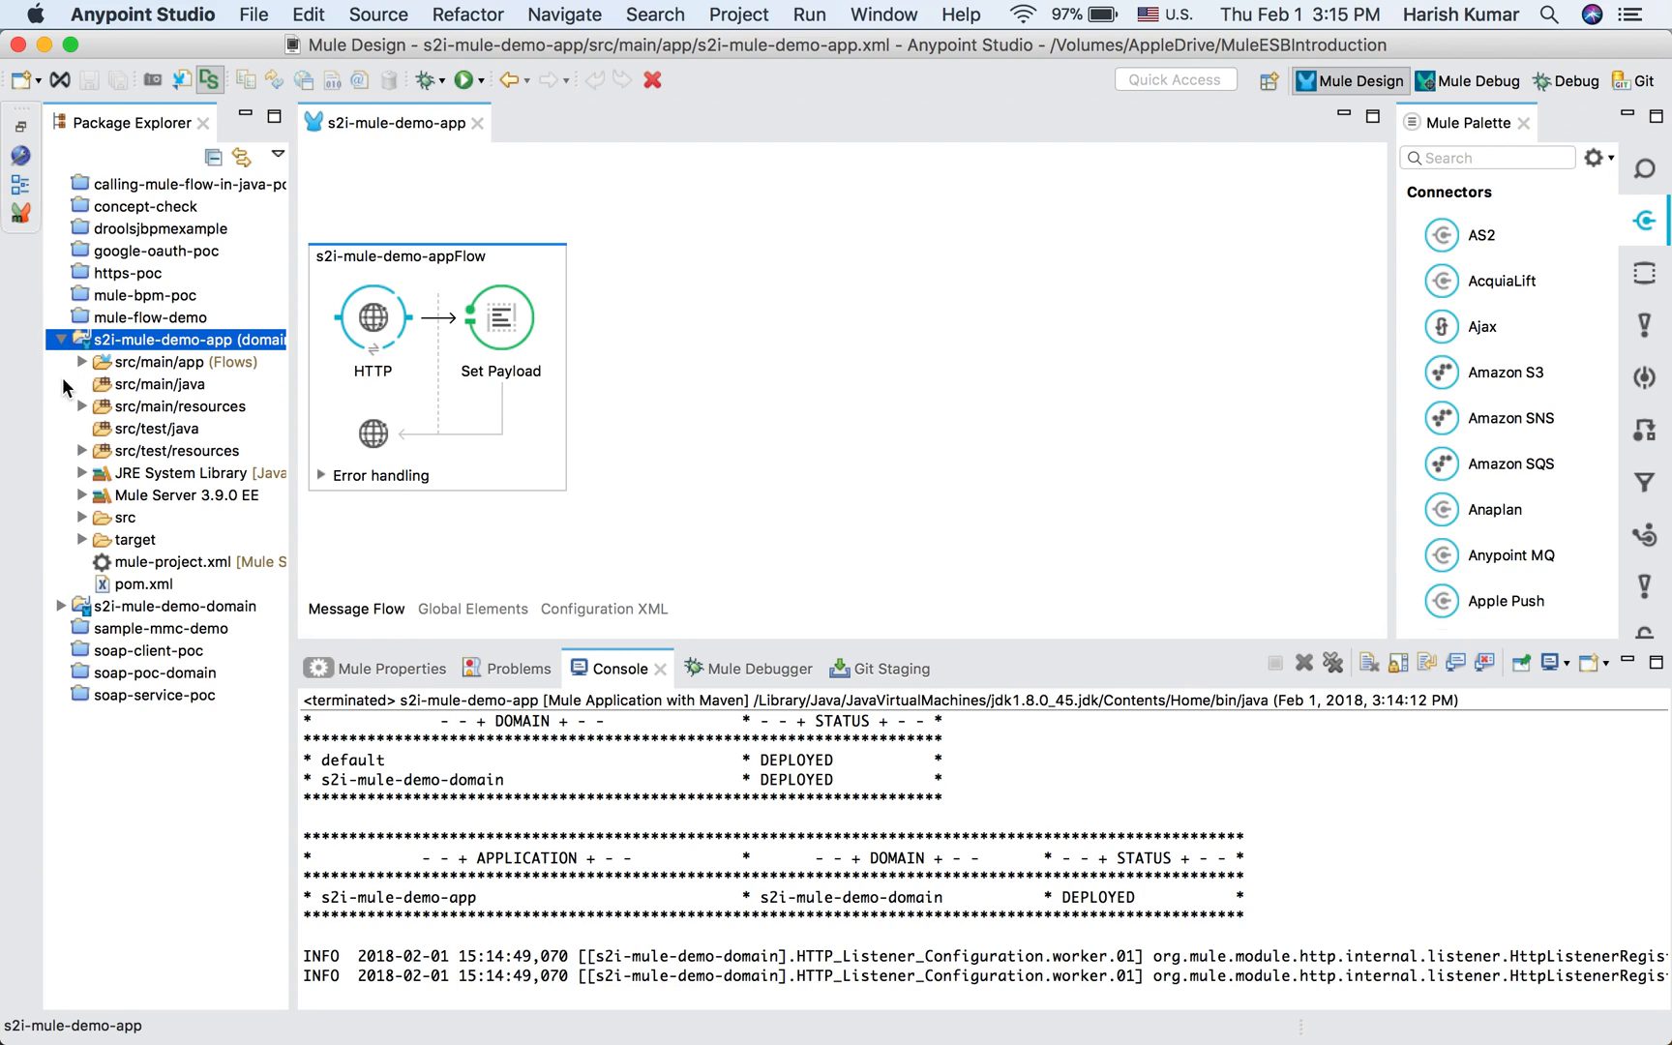
{"action": "left_click", "coordinate": [134, 584]}
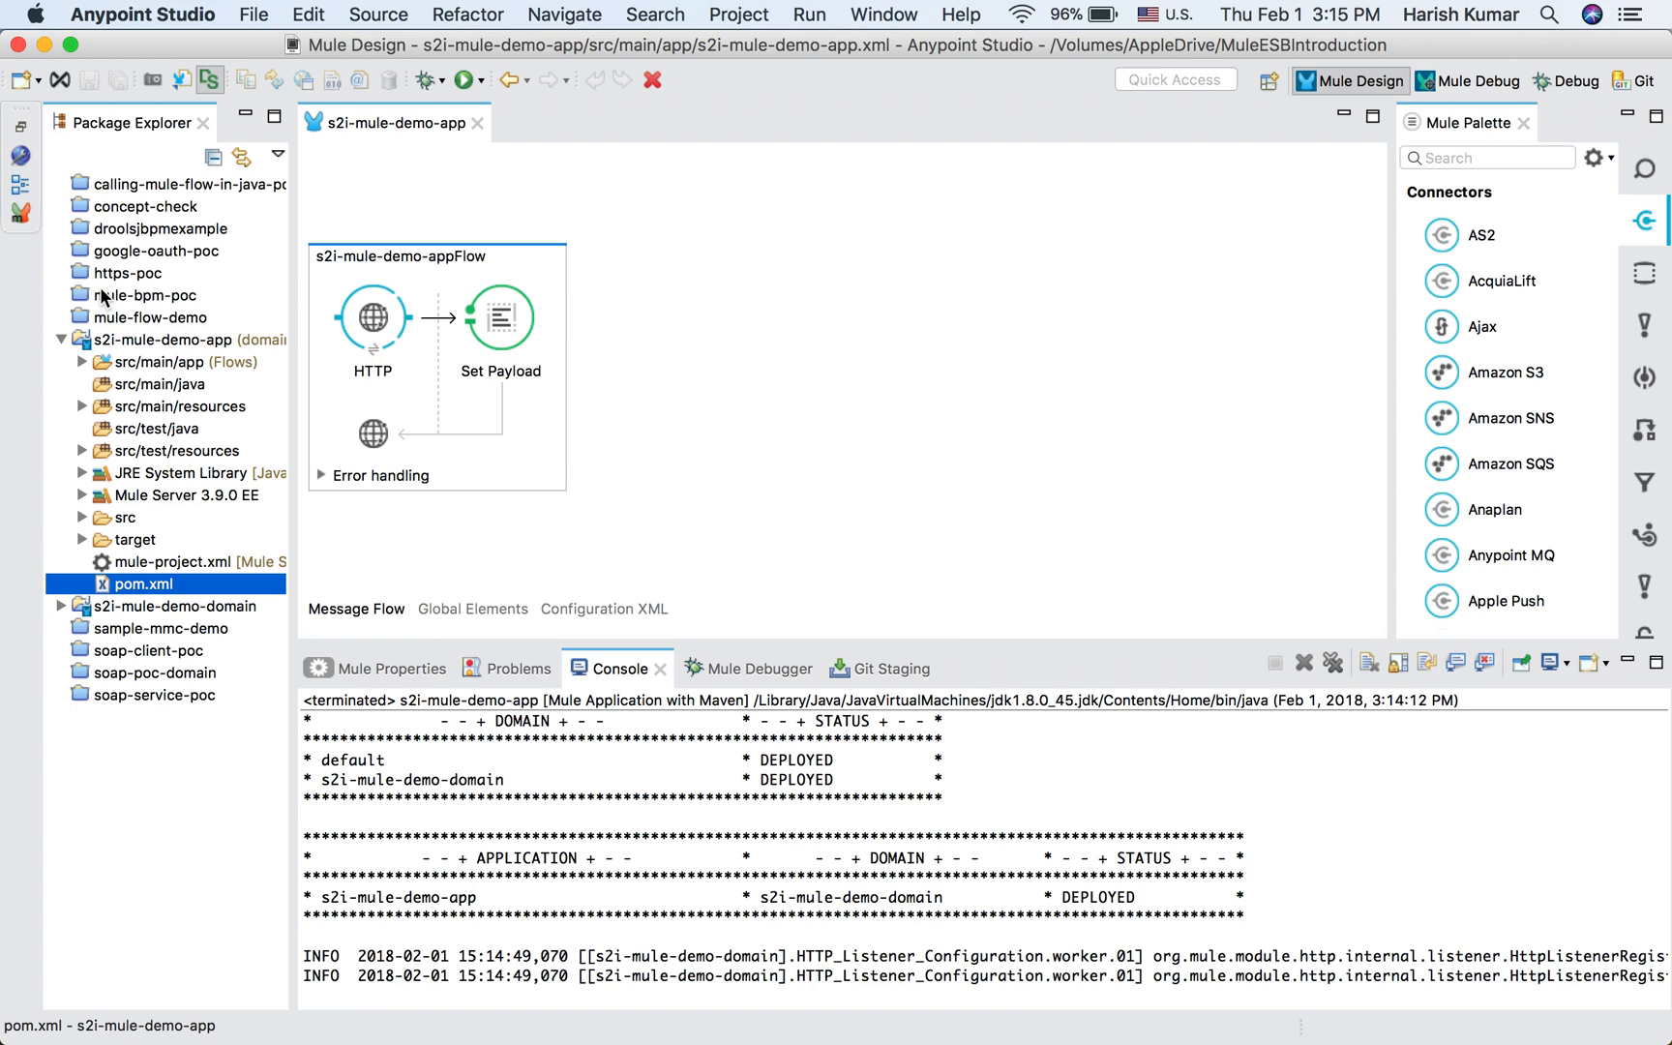
{"action": "left_click", "coordinate": [61, 340]}
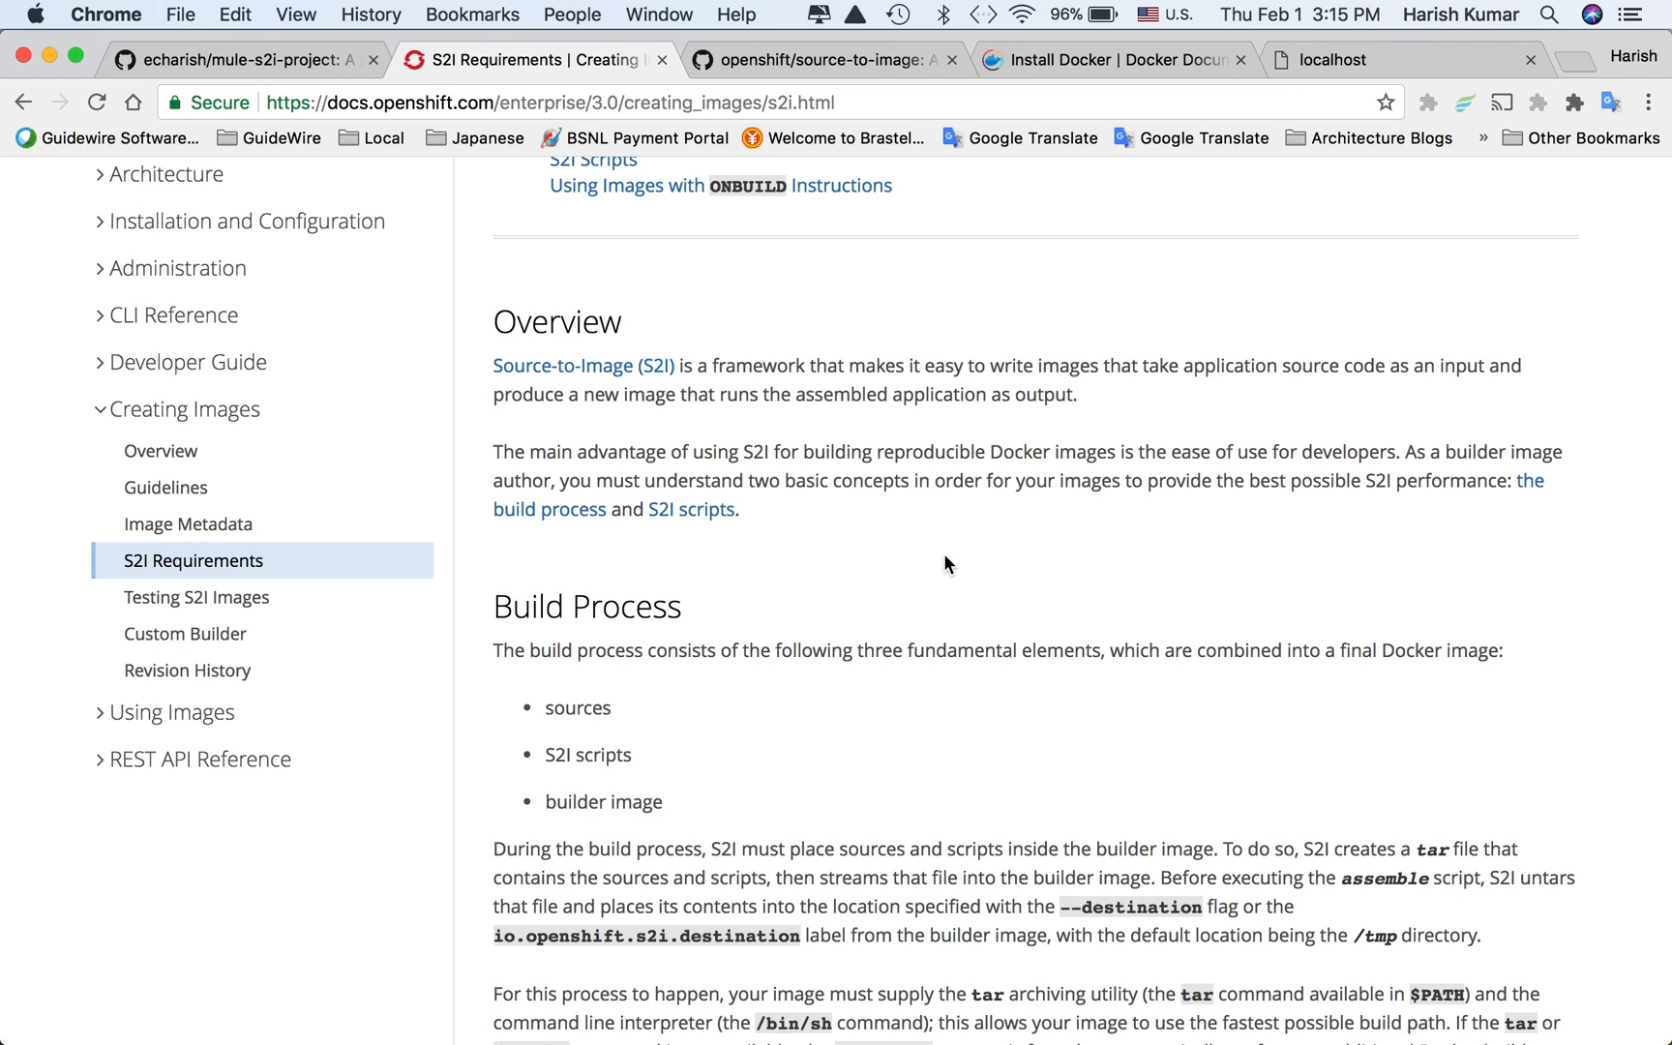
{"action": "scroll", "coordinate": [943, 553], "scroll_direction": "down", "scroll_amount": 4}
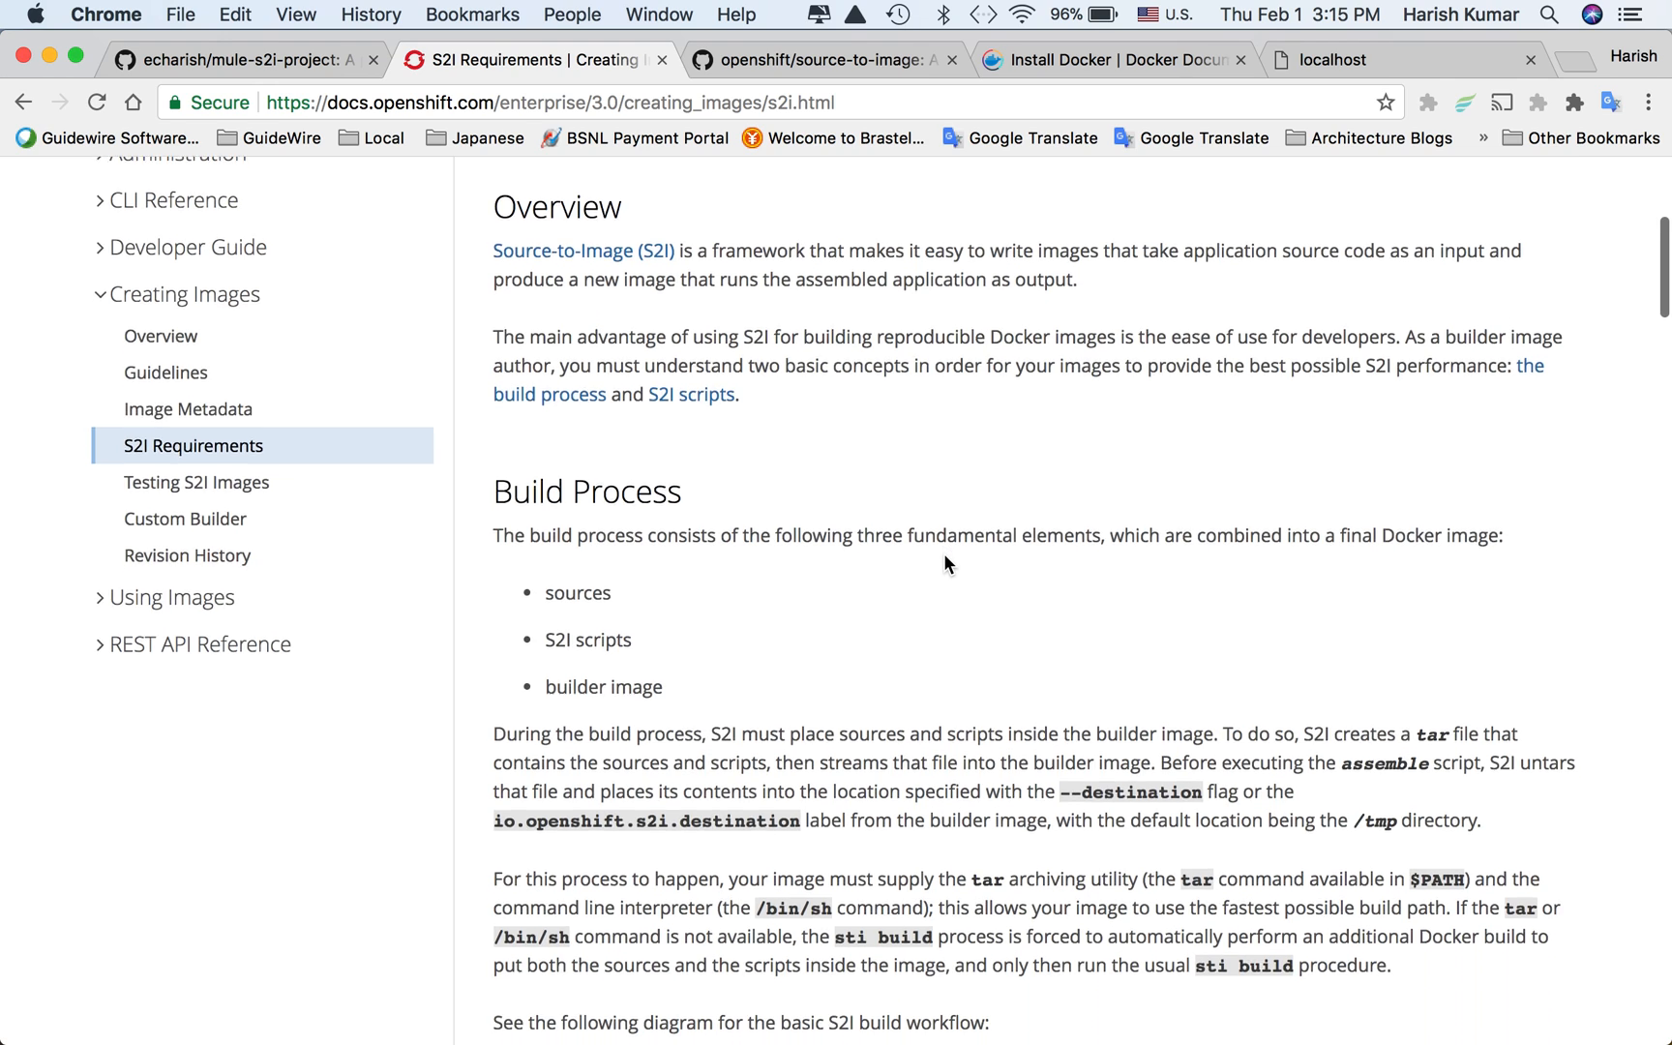
{"action": "scroll", "coordinate": [931, 551], "scroll_direction": "down", "scroll_amount": 5}
{"action": "scroll", "coordinate": [931, 552], "scroll_direction": "down", "scroll_amount": 5}
{"action": "scroll", "coordinate": [931, 551], "scroll_direction": "down", "scroll_amount": 5}
{"action": "scroll", "coordinate": [931, 552], "scroll_direction": "down", "scroll_amount": 1}
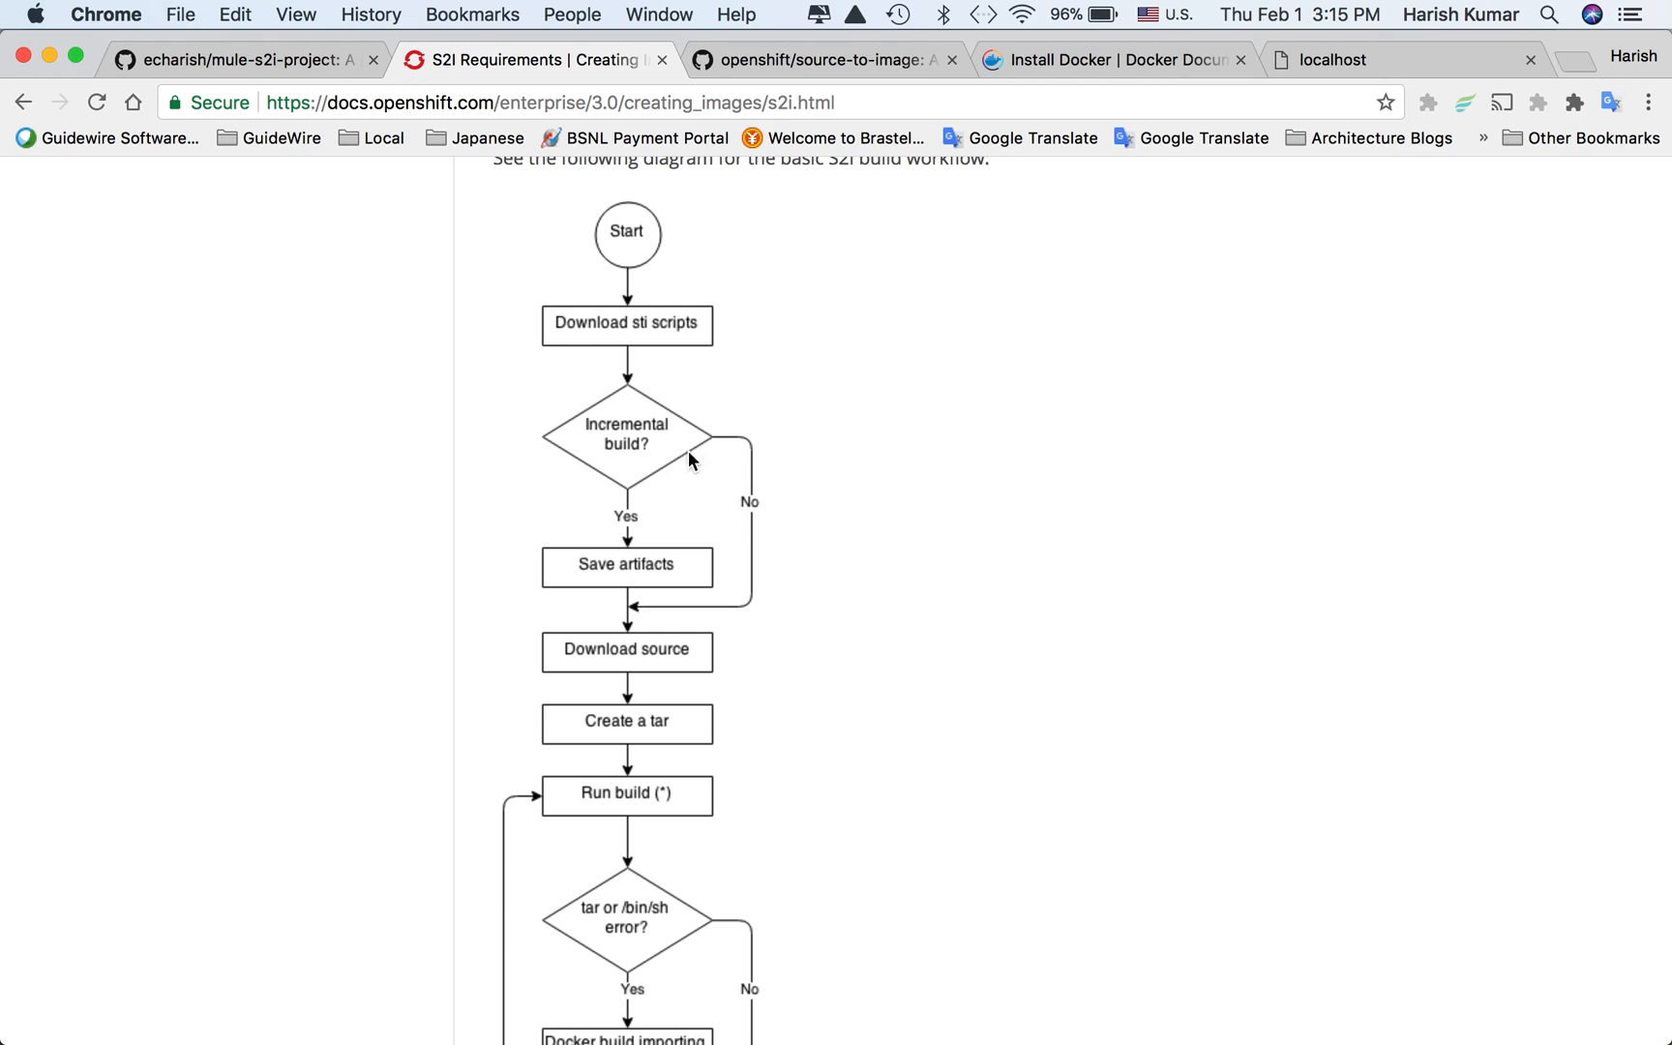
{"action": "scroll", "coordinate": [727, 470], "scroll_direction": "down", "scroll_amount": 3}
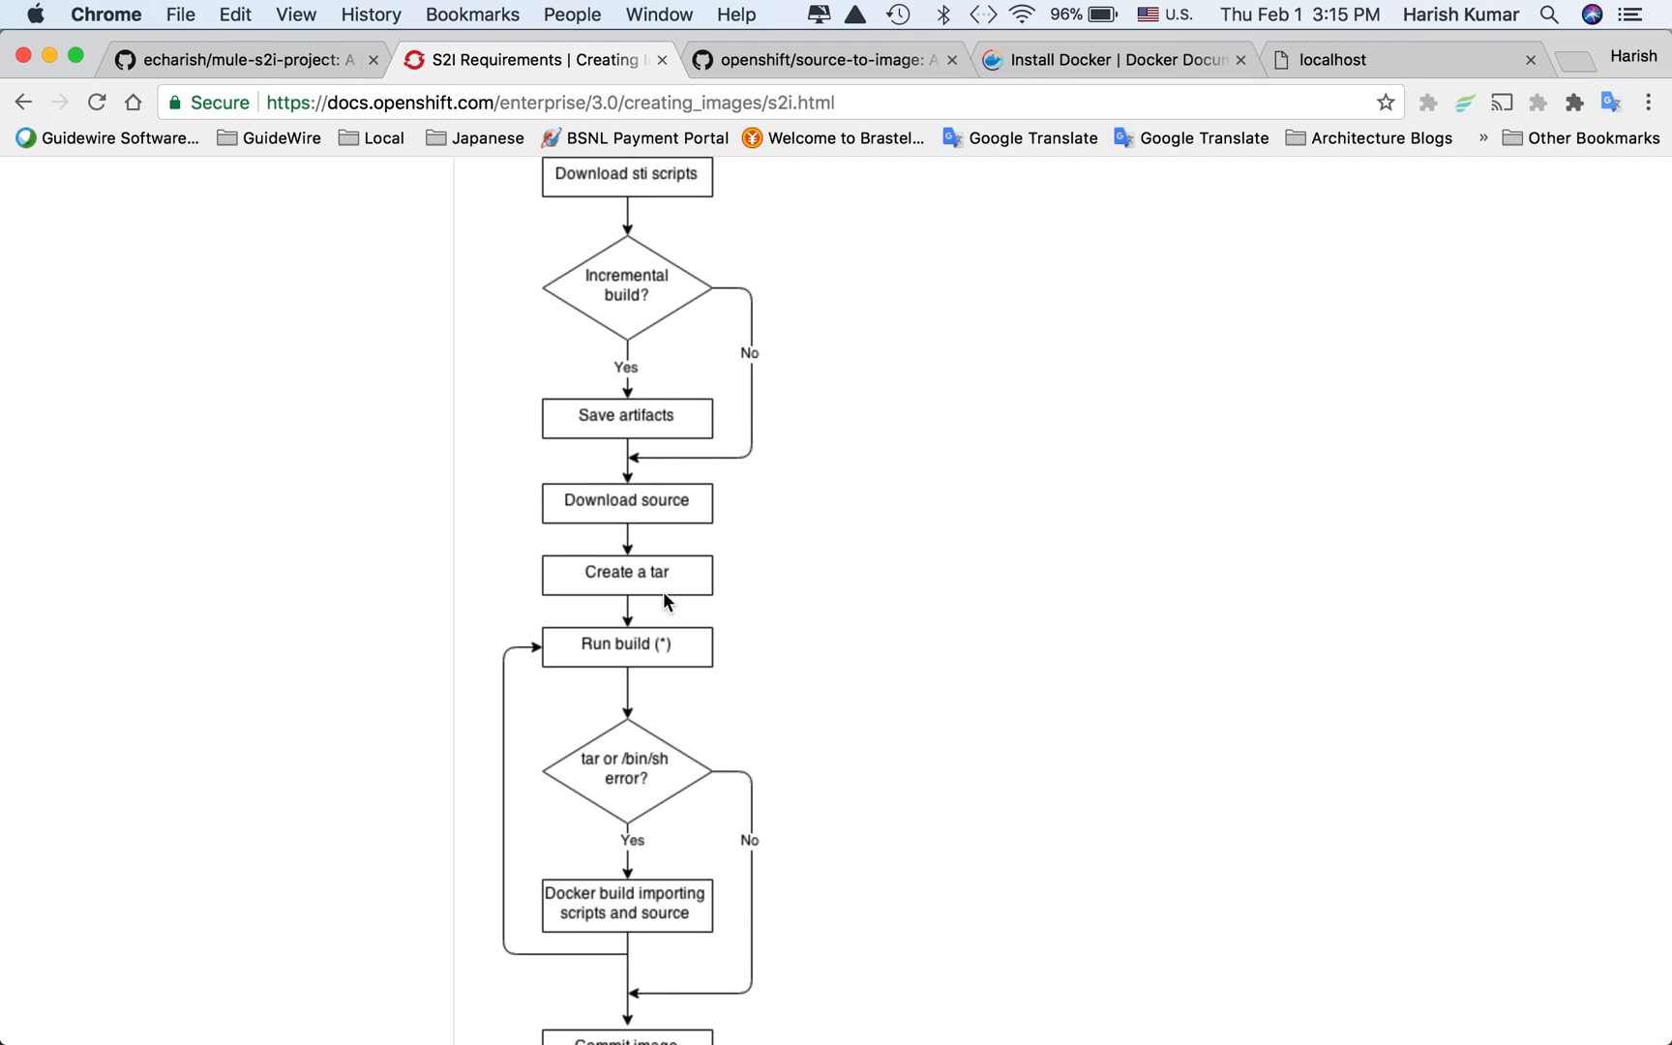
{"action": "scroll", "coordinate": [688, 645], "scroll_direction": "down", "scroll_amount": 5}
{"action": "scroll", "coordinate": [689, 645], "scroll_direction": "down", "scroll_amount": 2}
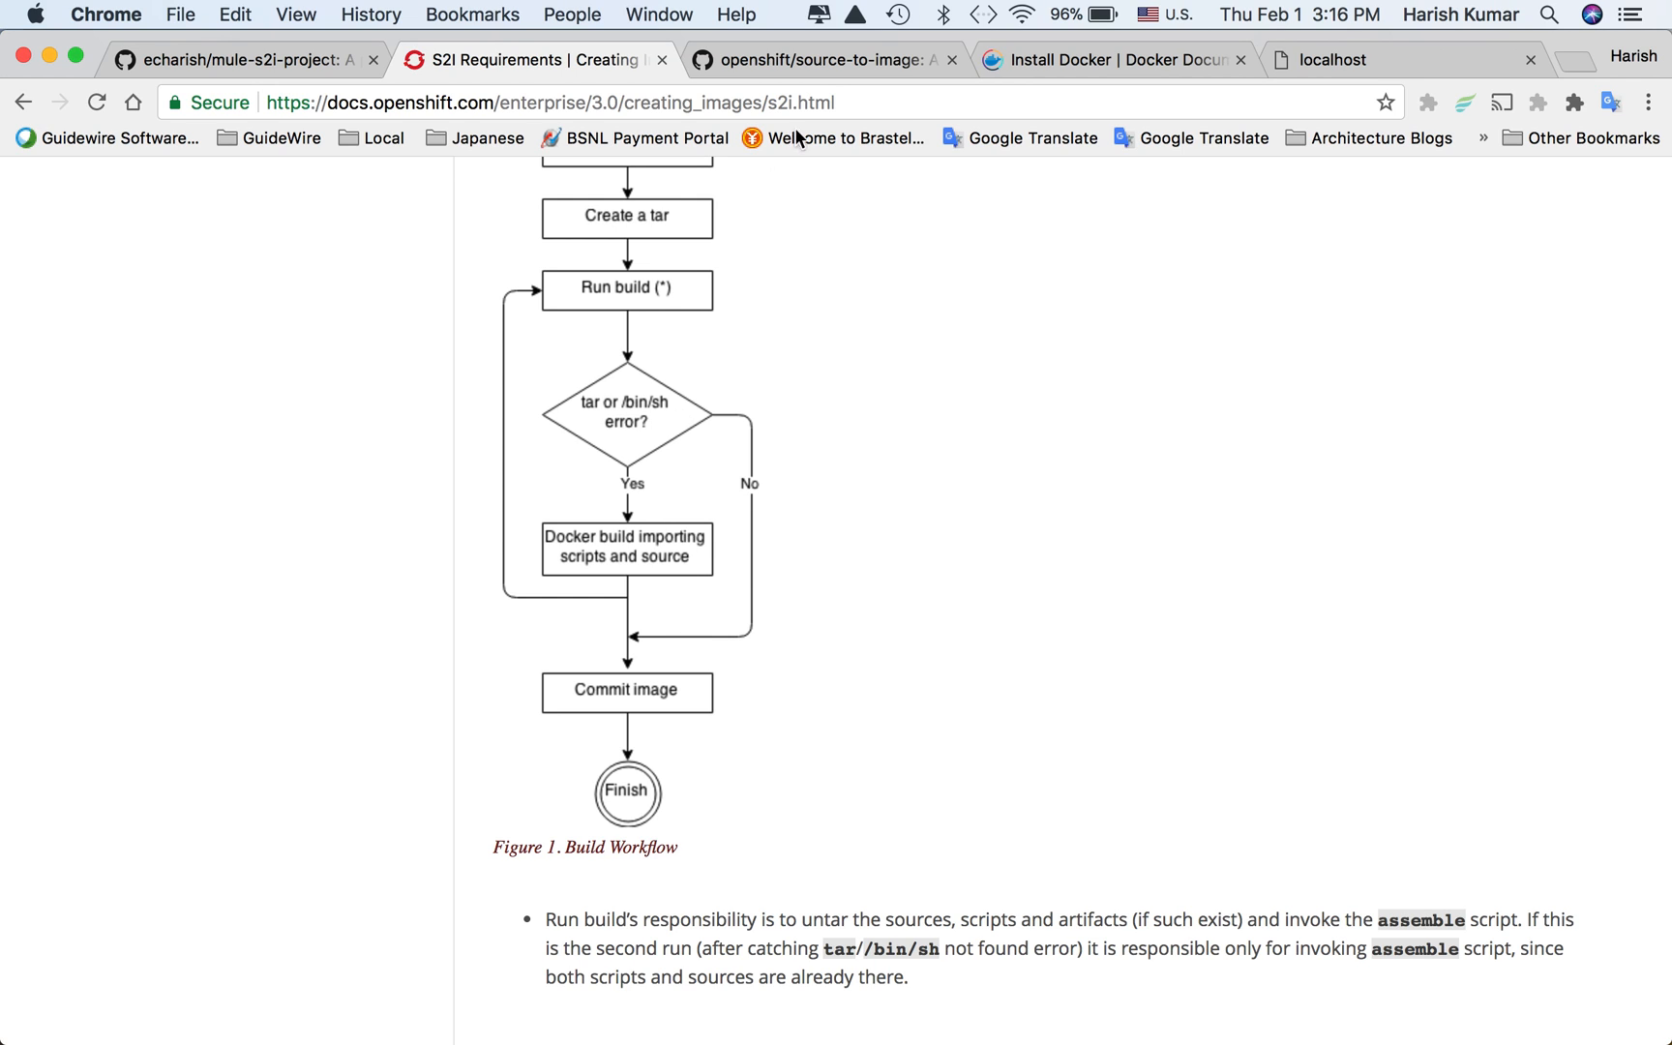
Switch to the openshift/source-to-image GitHub repository page.
{"action": "left_click", "coordinate": [822, 60]}
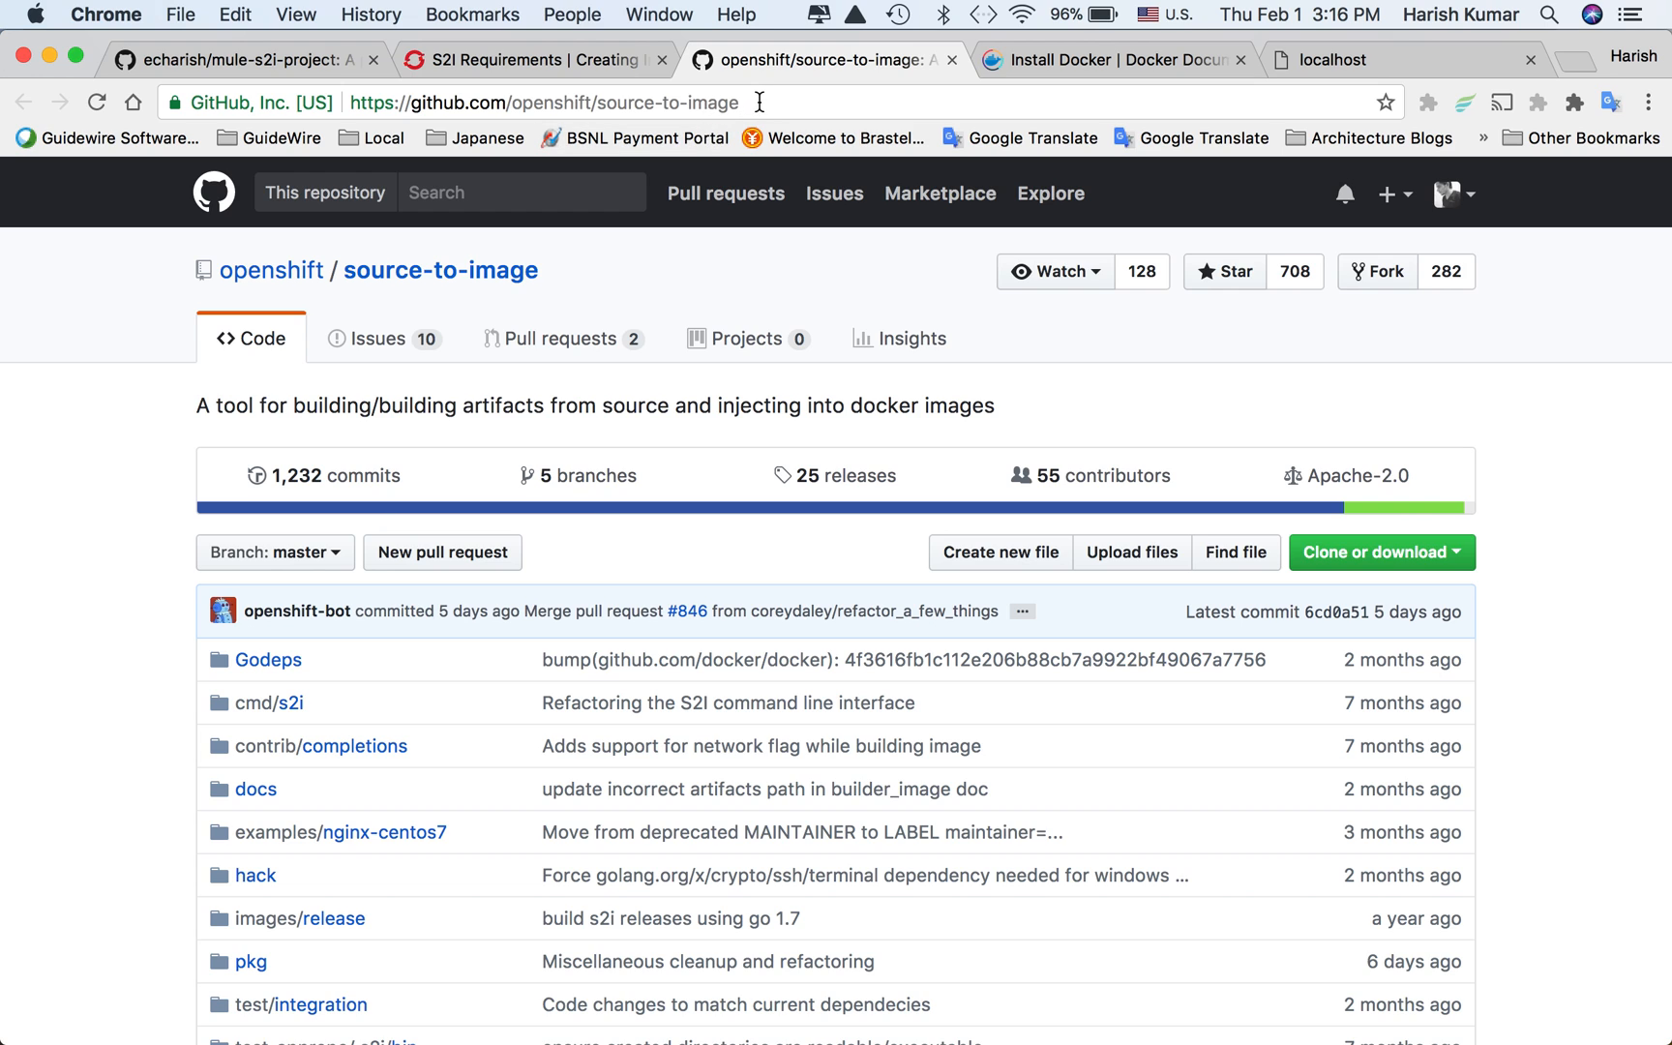
{"action": "scroll", "coordinate": [580, 456], "scroll_direction": "down", "scroll_amount": 2}
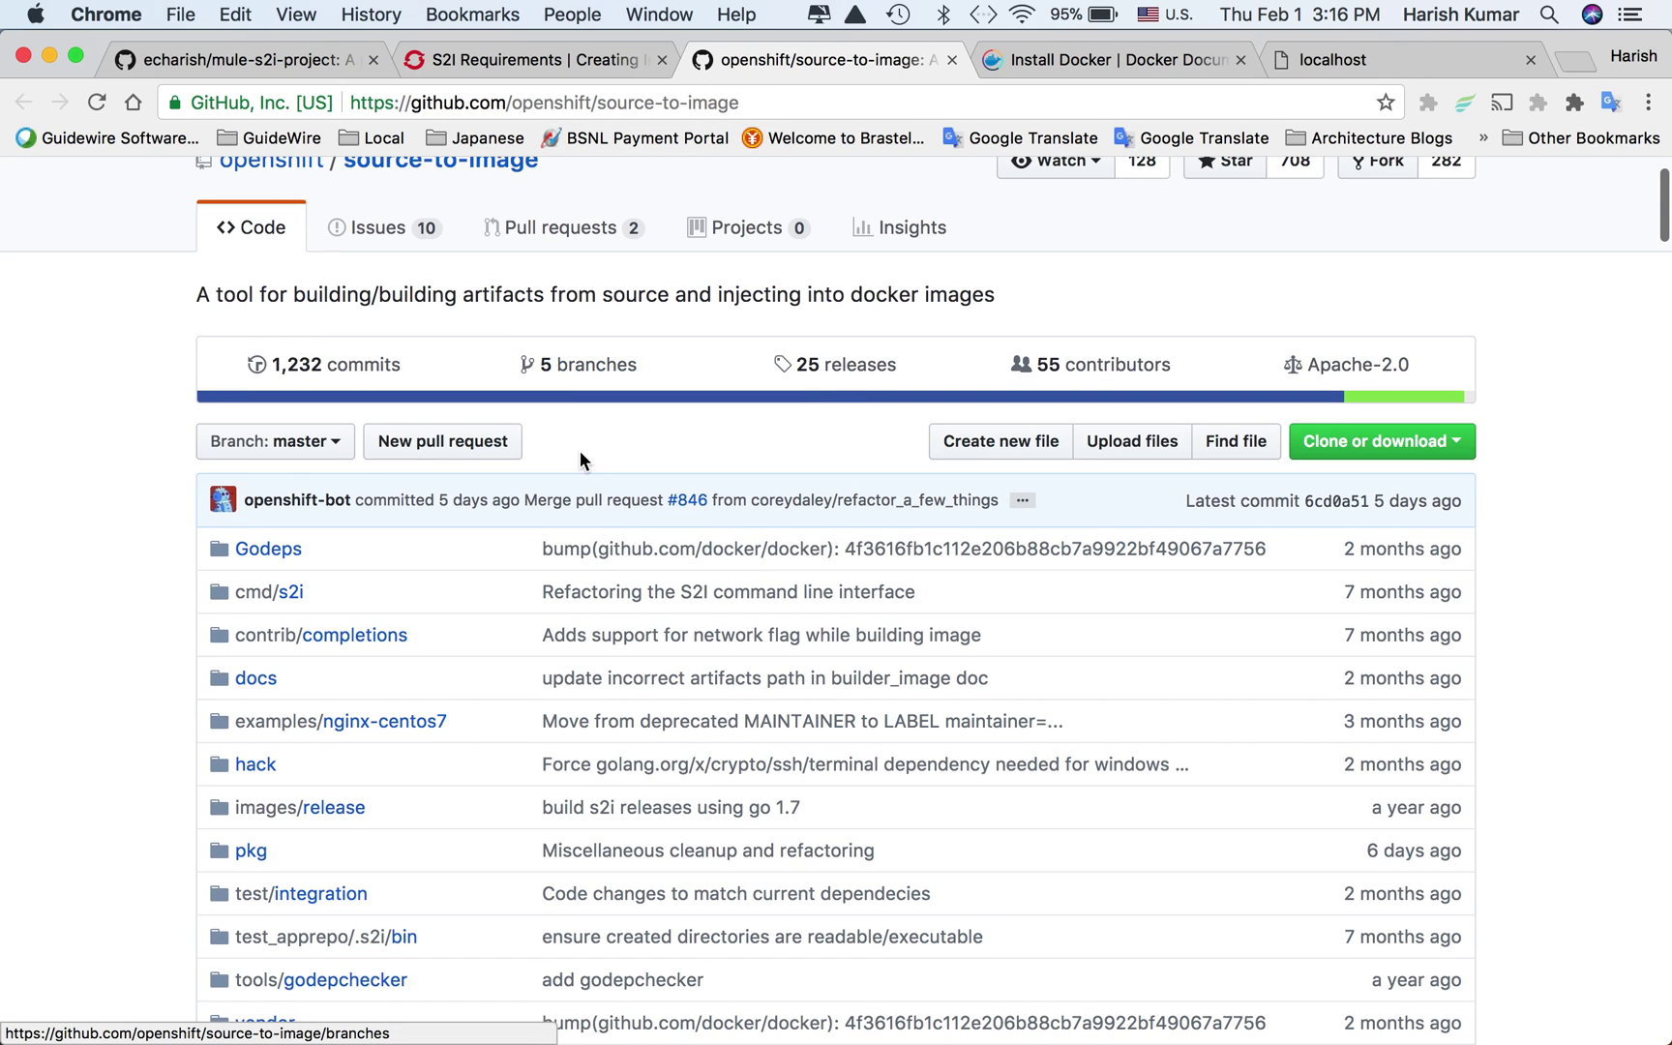
View the source-to-image releases with v1.1.8 assets, then bring Terminal forward.
{"action": "left_click", "coordinate": [846, 365]}
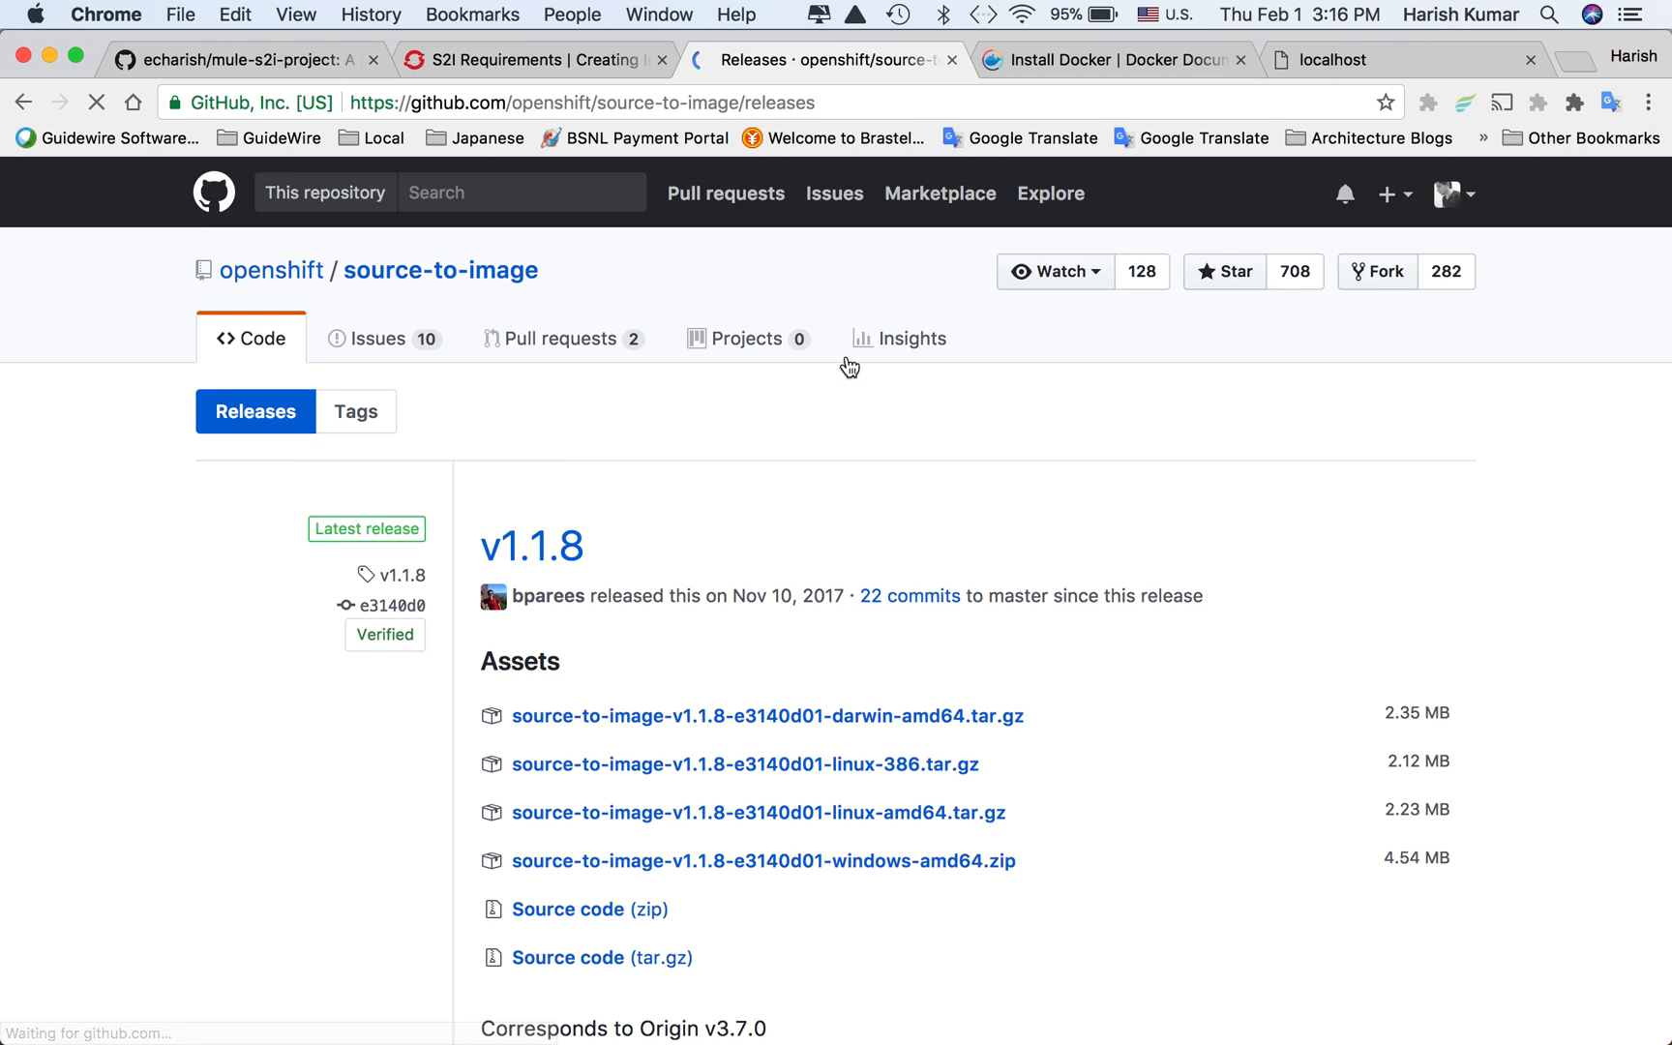
{"action": "scroll", "coordinate": [848, 366], "scroll_direction": "down", "scroll_amount": 2}
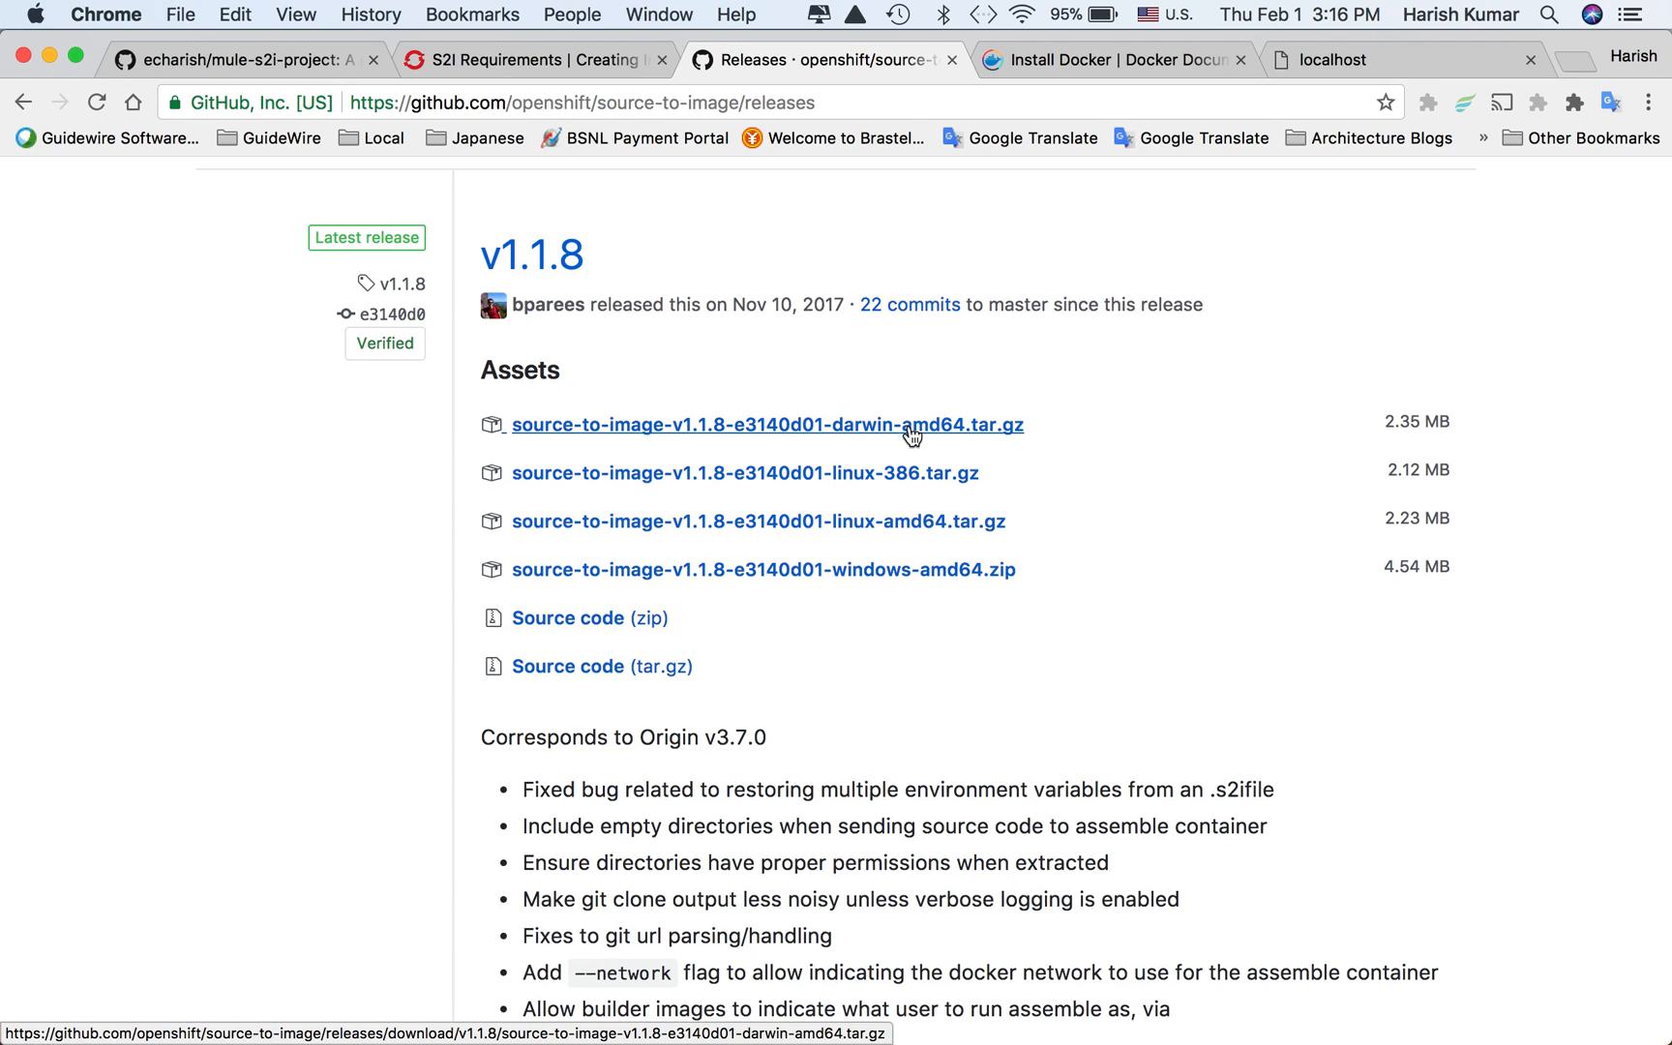
{"action": "scroll", "coordinate": [913, 434], "scroll_direction": "down", "scroll_amount": 3}
{"action": "scroll", "coordinate": [913, 434], "scroll_direction": "down", "scroll_amount": 1}
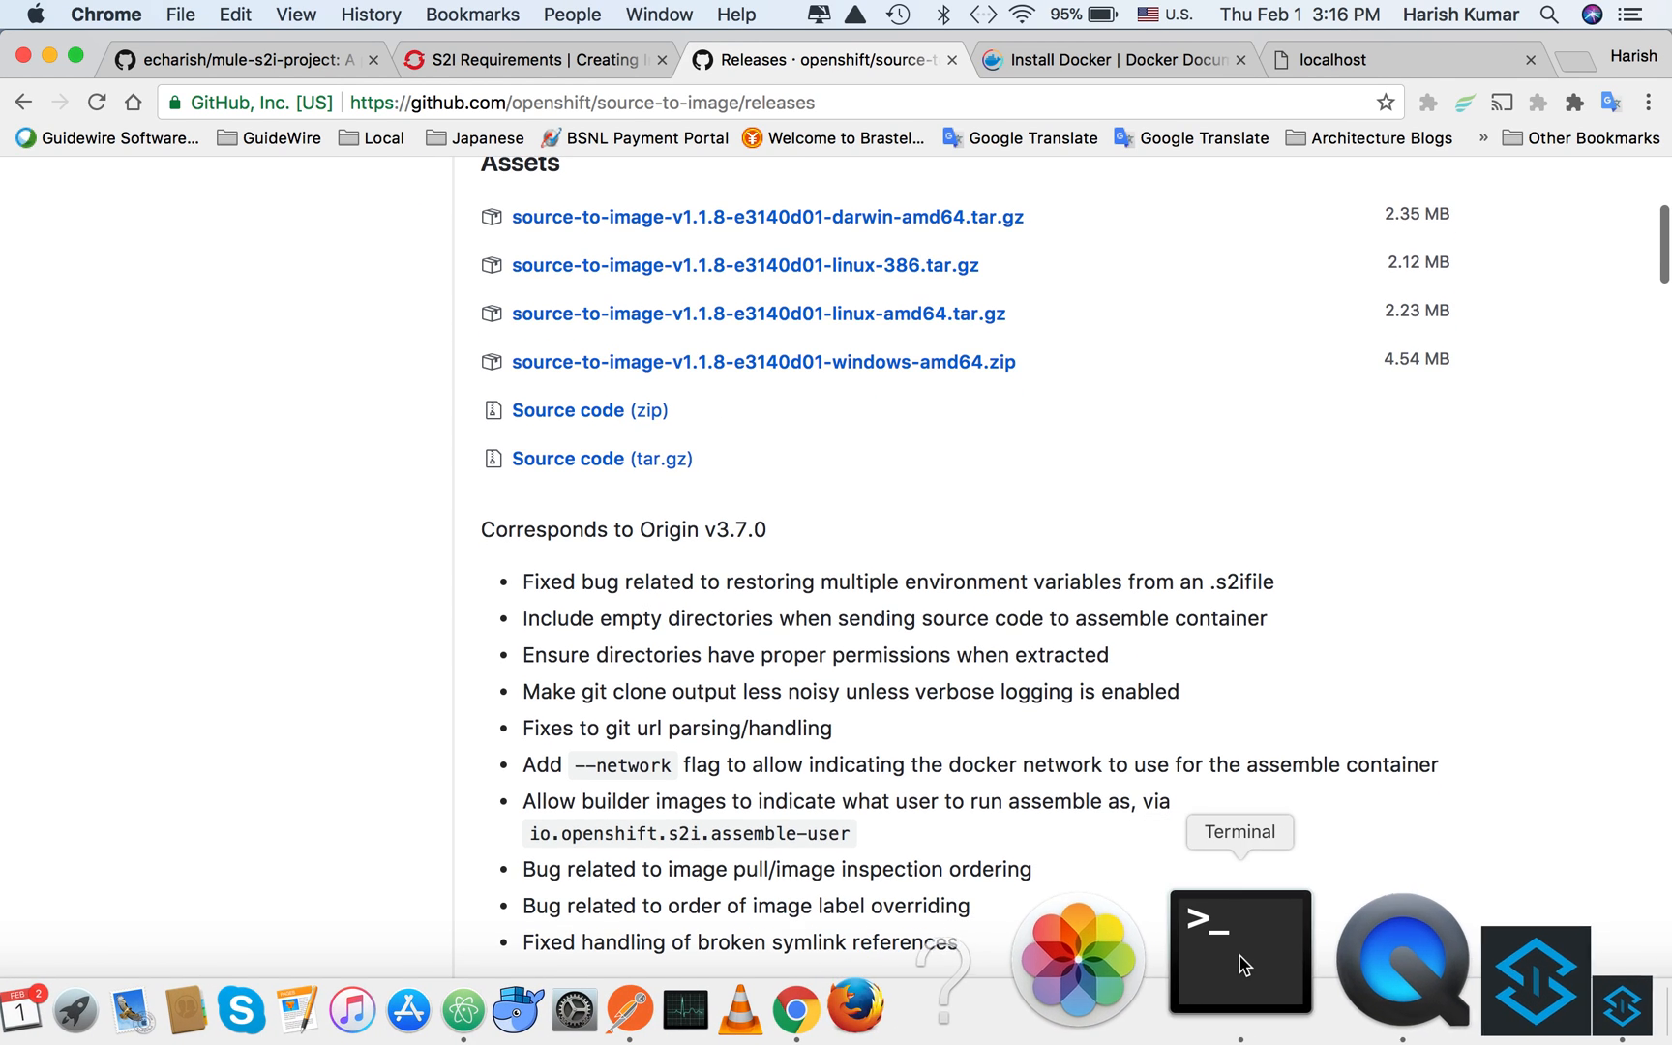
{"action": "left_click", "coordinate": [1236, 967]}
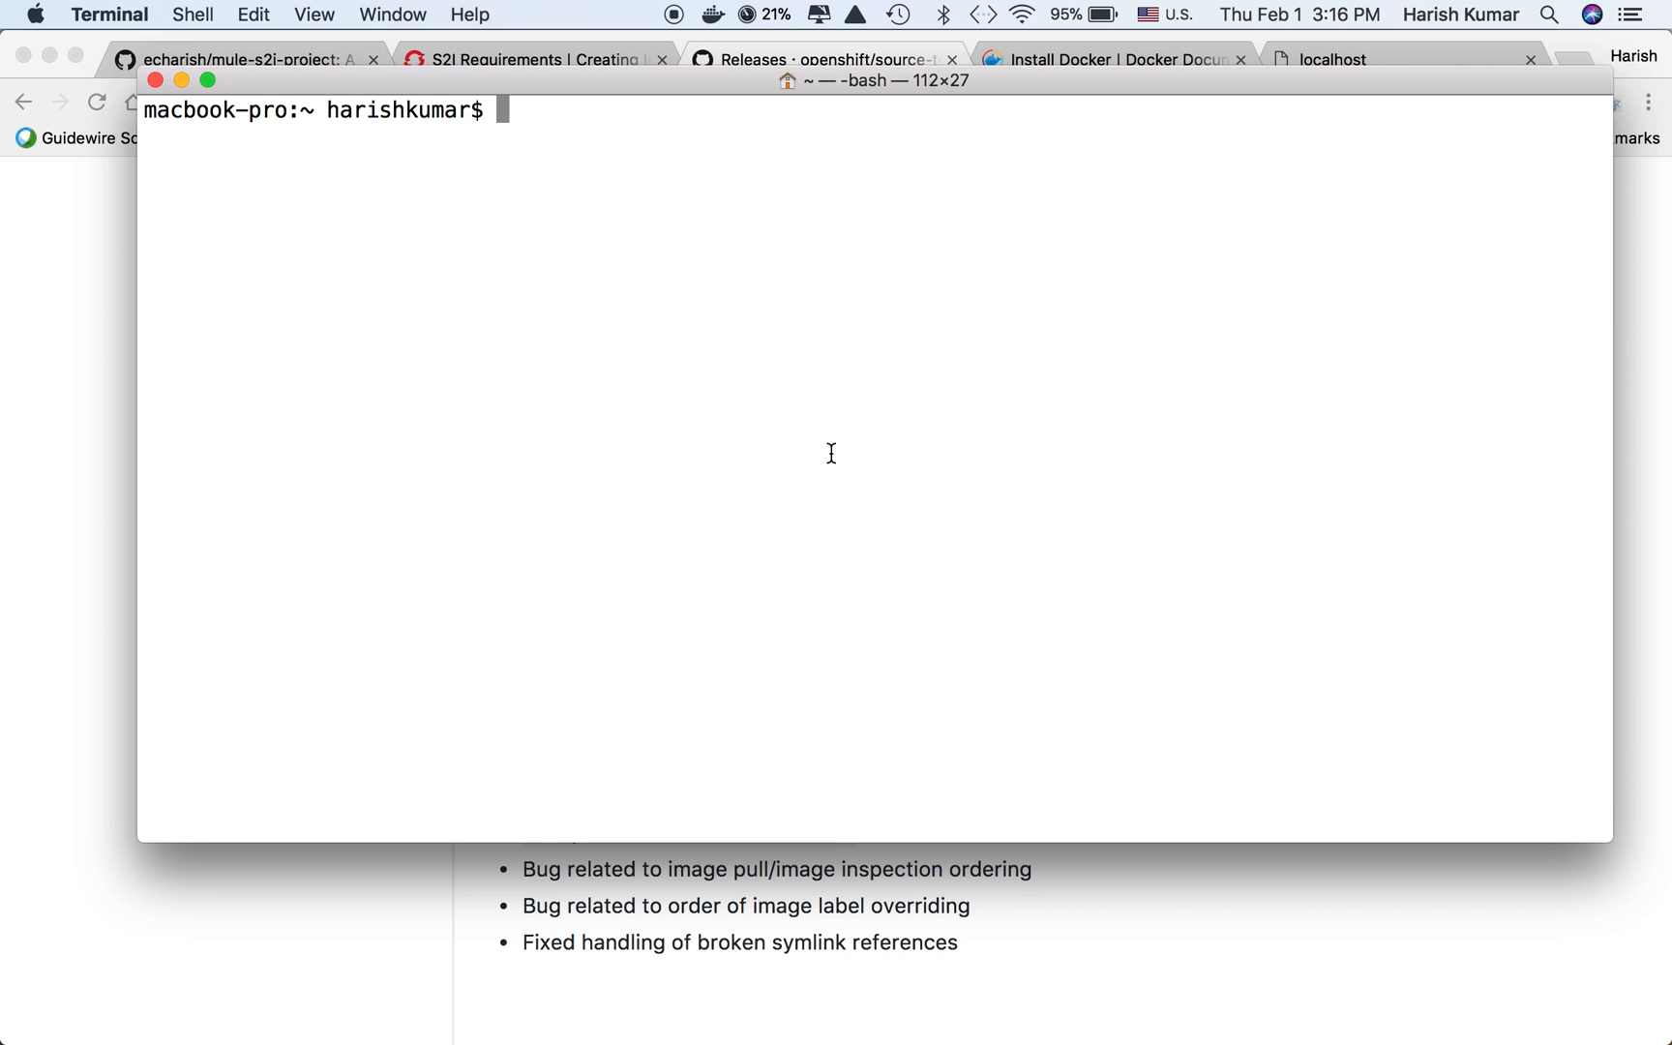
{"action": "type", "text": "s"}
{"action": "type", "text": "2i"}
Run s2i to print the Source-to-Image help with its commands and flags.
{"action": "key", "text": "Return"}
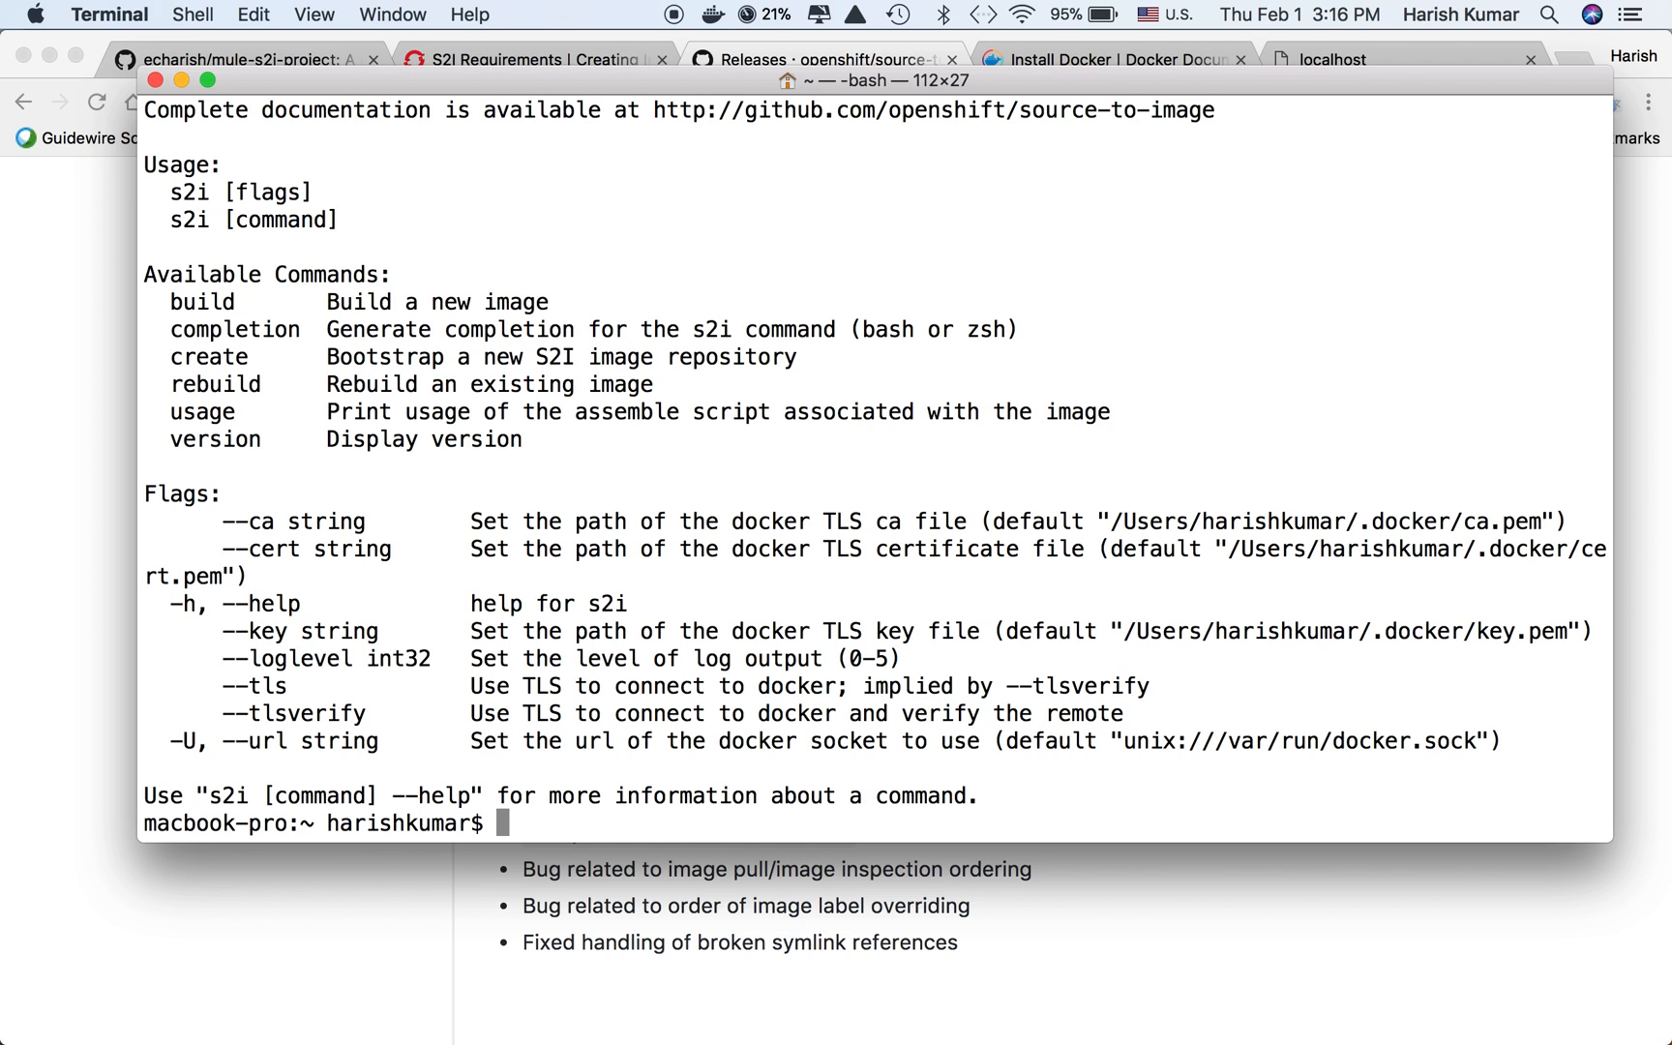
{"action": "scroll", "coordinate": [902, 423], "scroll_direction": "up", "scroll_amount": 5}
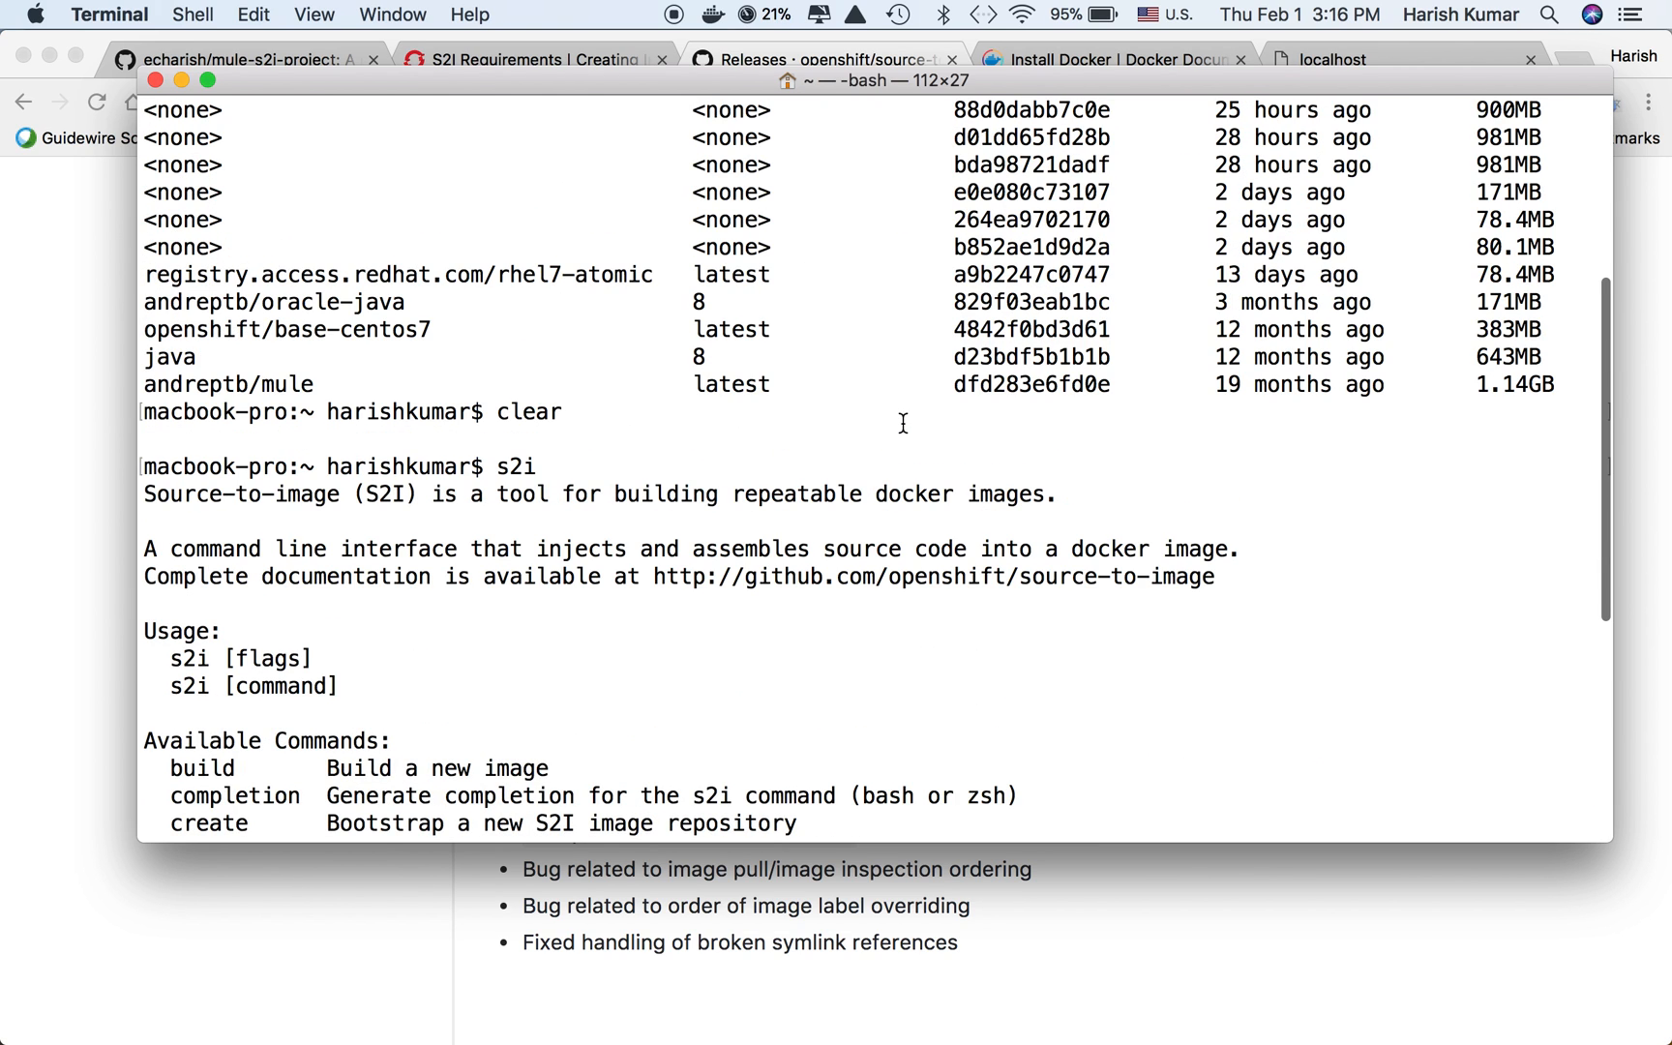
{"action": "scroll", "coordinate": [903, 423], "scroll_direction": "down", "scroll_amount": 5}
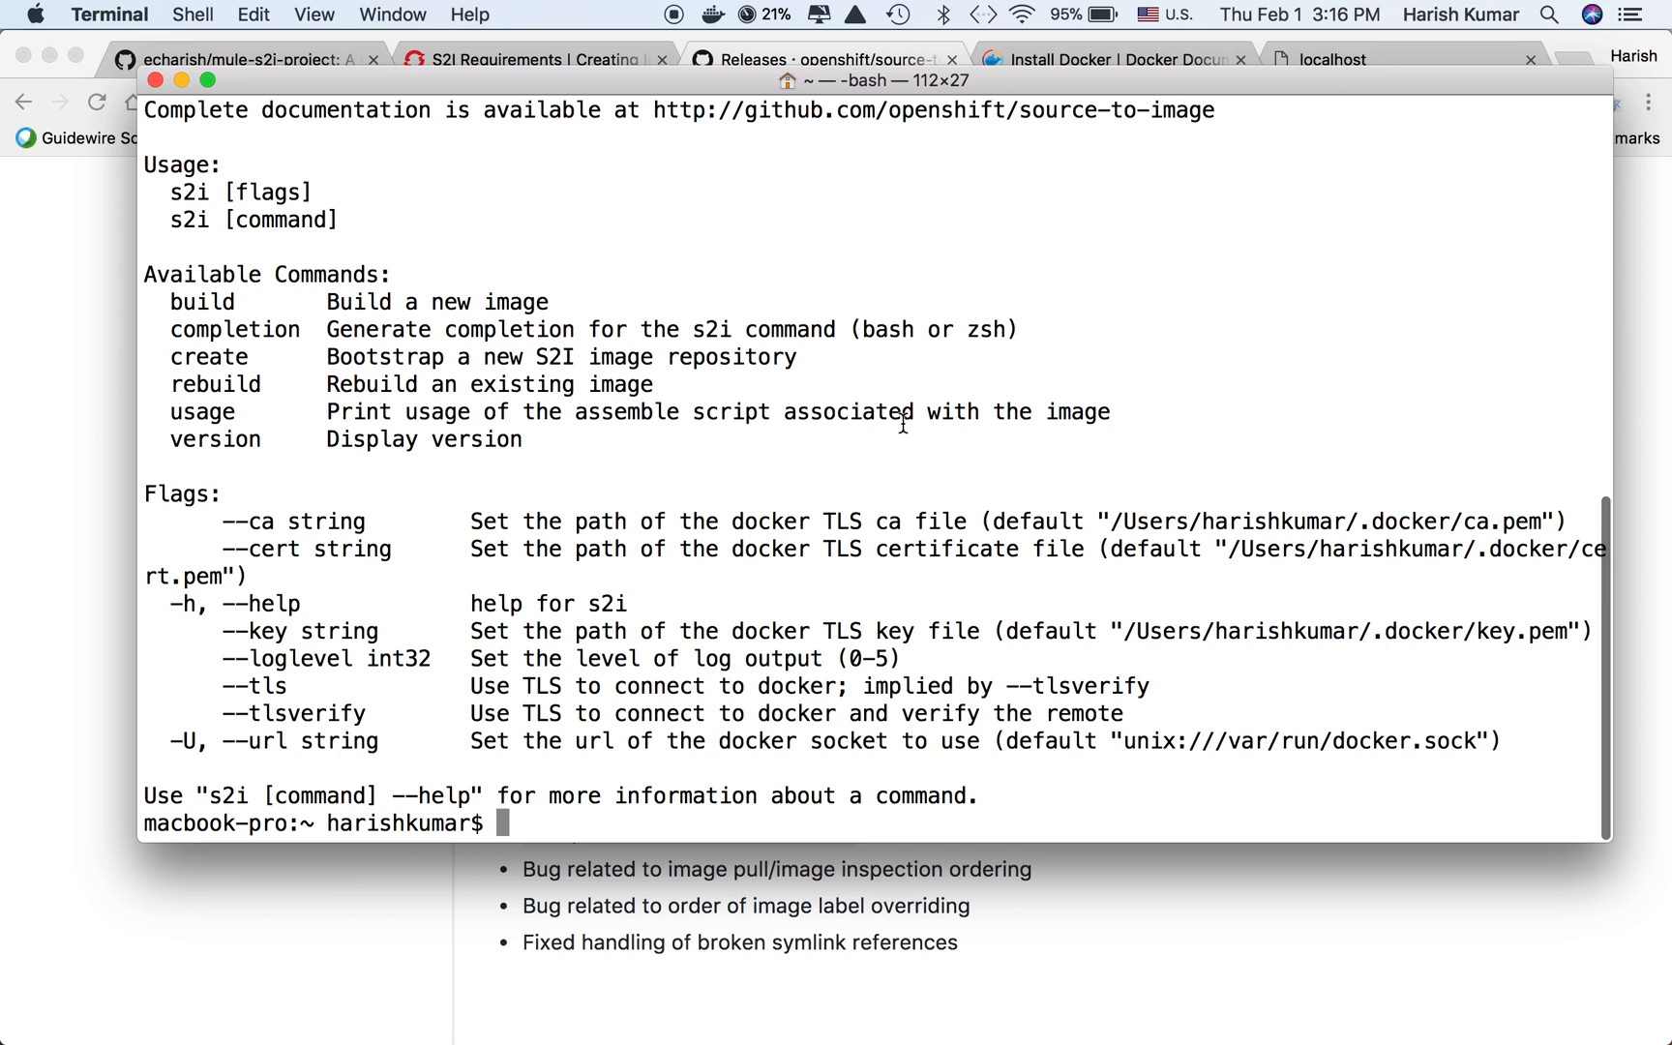
{"action": "scroll", "coordinate": [903, 424], "scroll_direction": "up", "scroll_amount": 3}
{"action": "scroll", "coordinate": [901, 424], "scroll_direction": "up", "scroll_amount": 1}
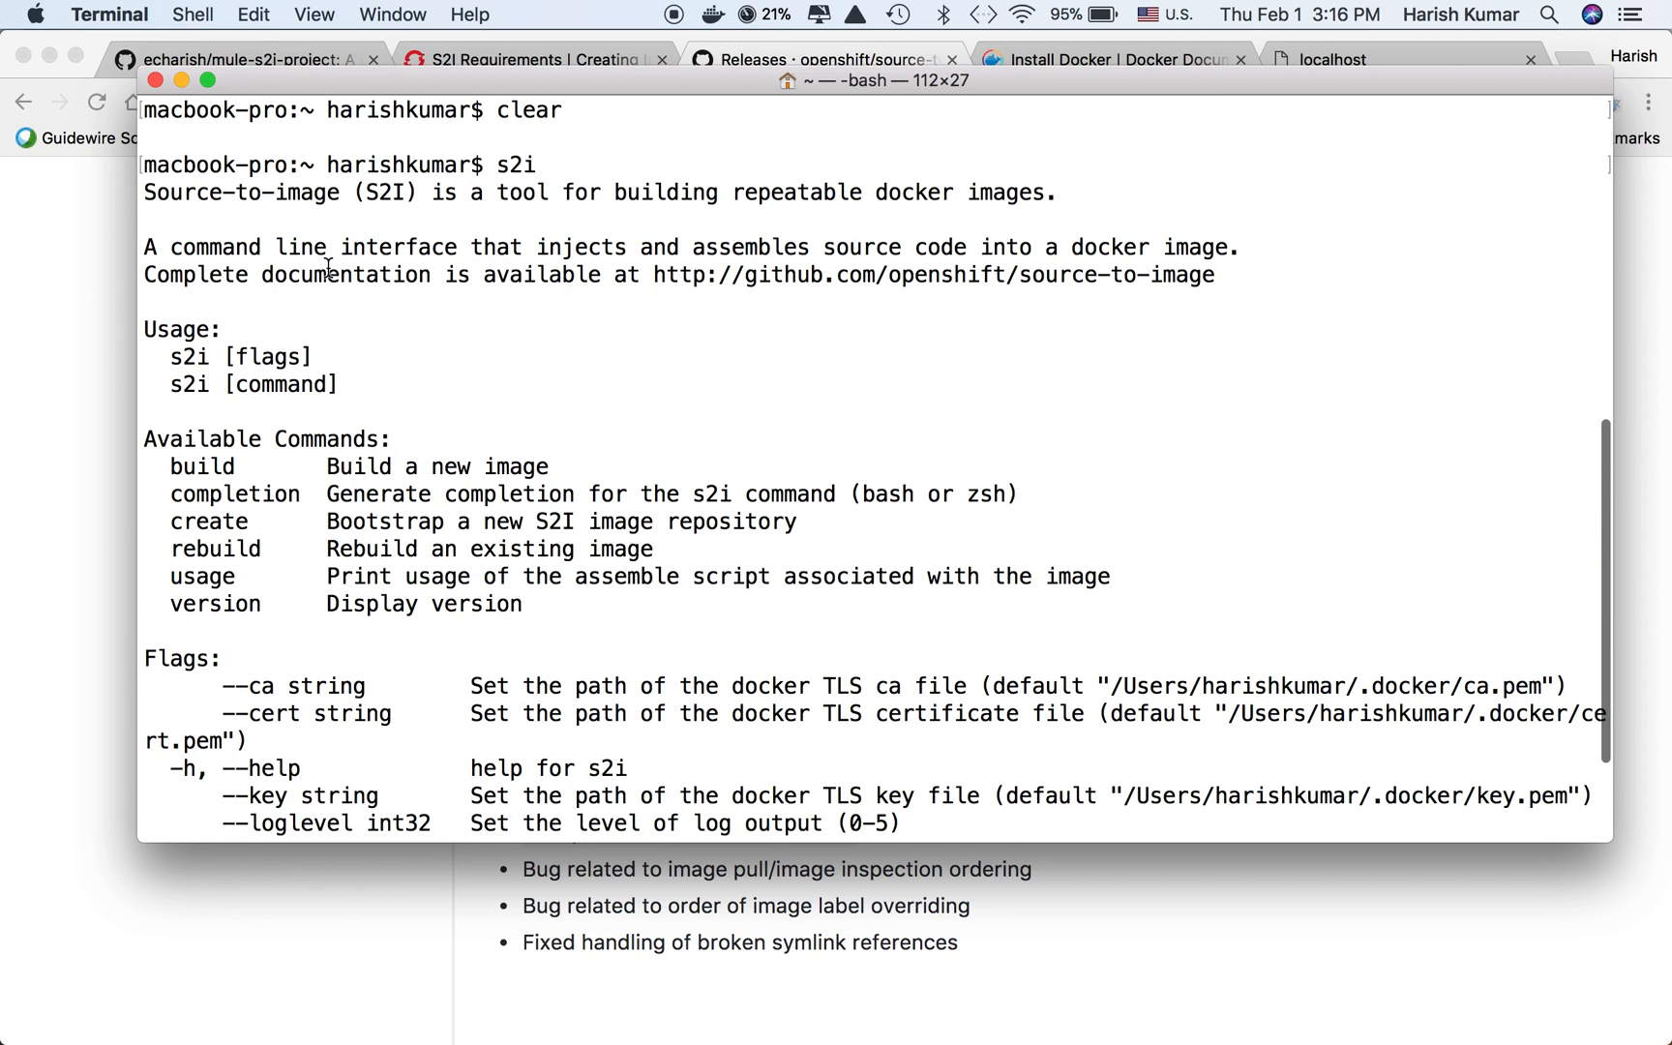
{"action": "scroll", "coordinate": [356, 328], "scroll_direction": "down", "scroll_amount": 5}
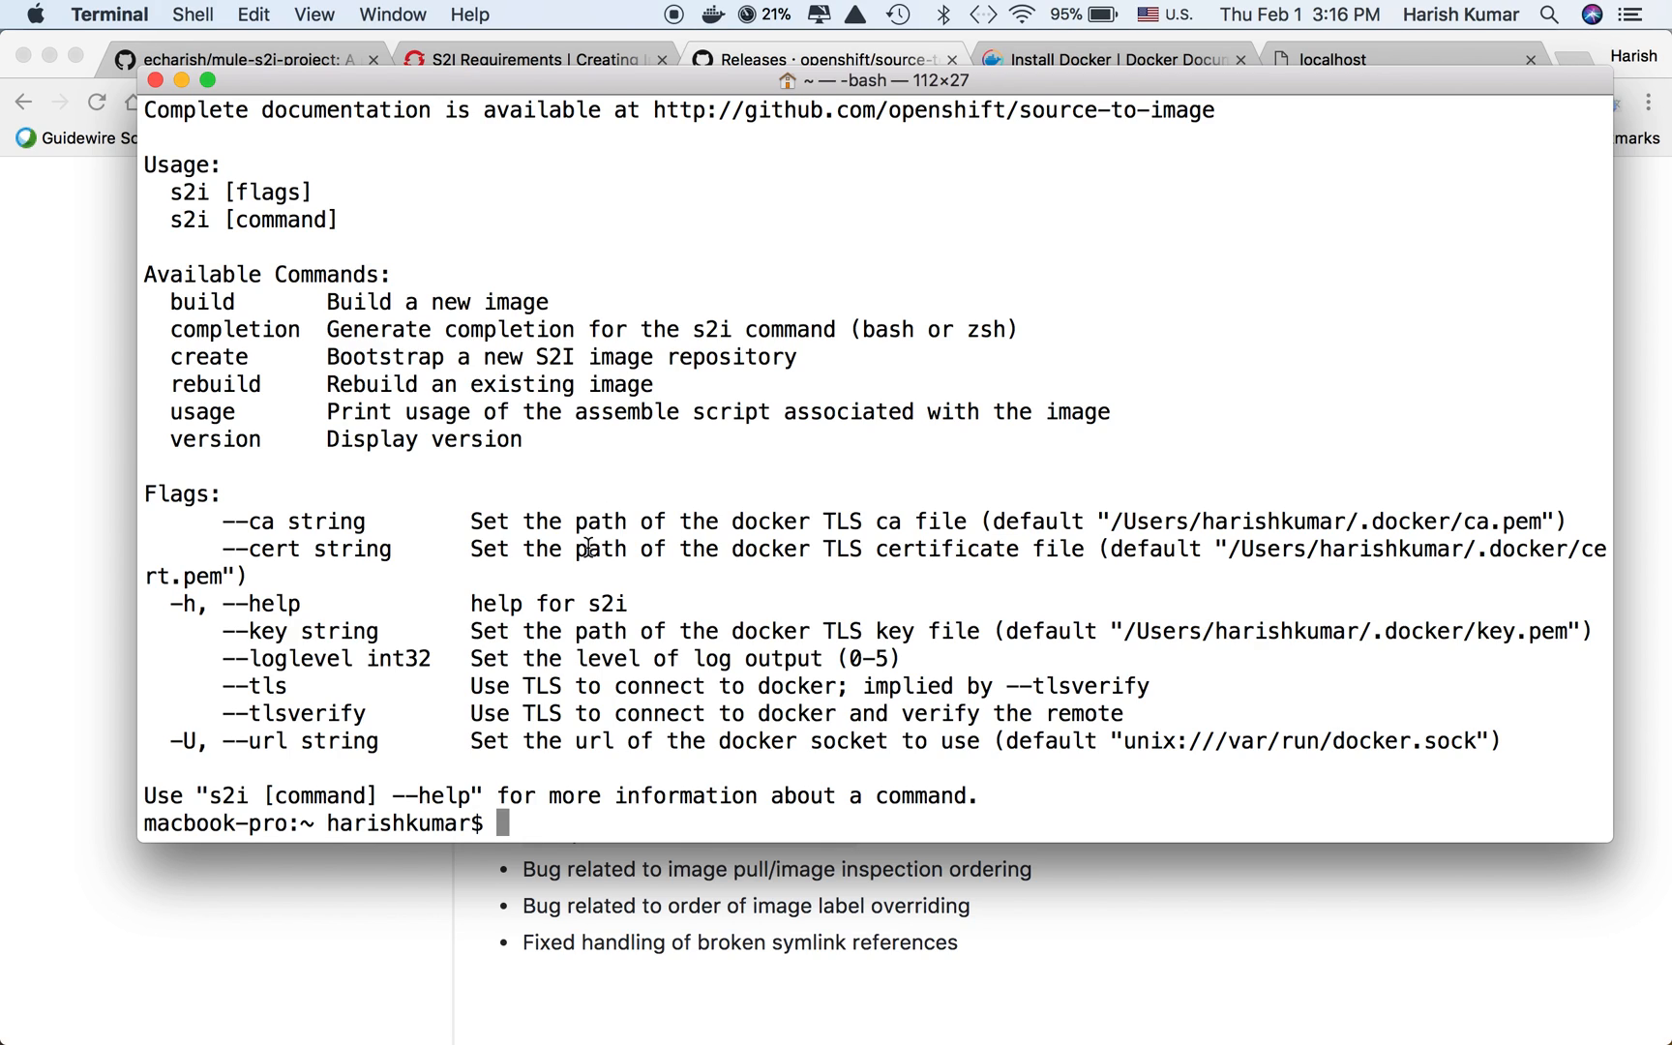
{"action": "type", "text": "cd"}
Clear the stray typing and run pwd to show the current directory.
{"action": "key", "text": "BackSpace"}
{"action": "key", "text": "BackSpace"}
{"action": "type", "text": "l"}
{"action": "key", "text": "BackSpace"}
{"action": "type", "text": "pwd"}
{"action": "key", "text": "Return"}
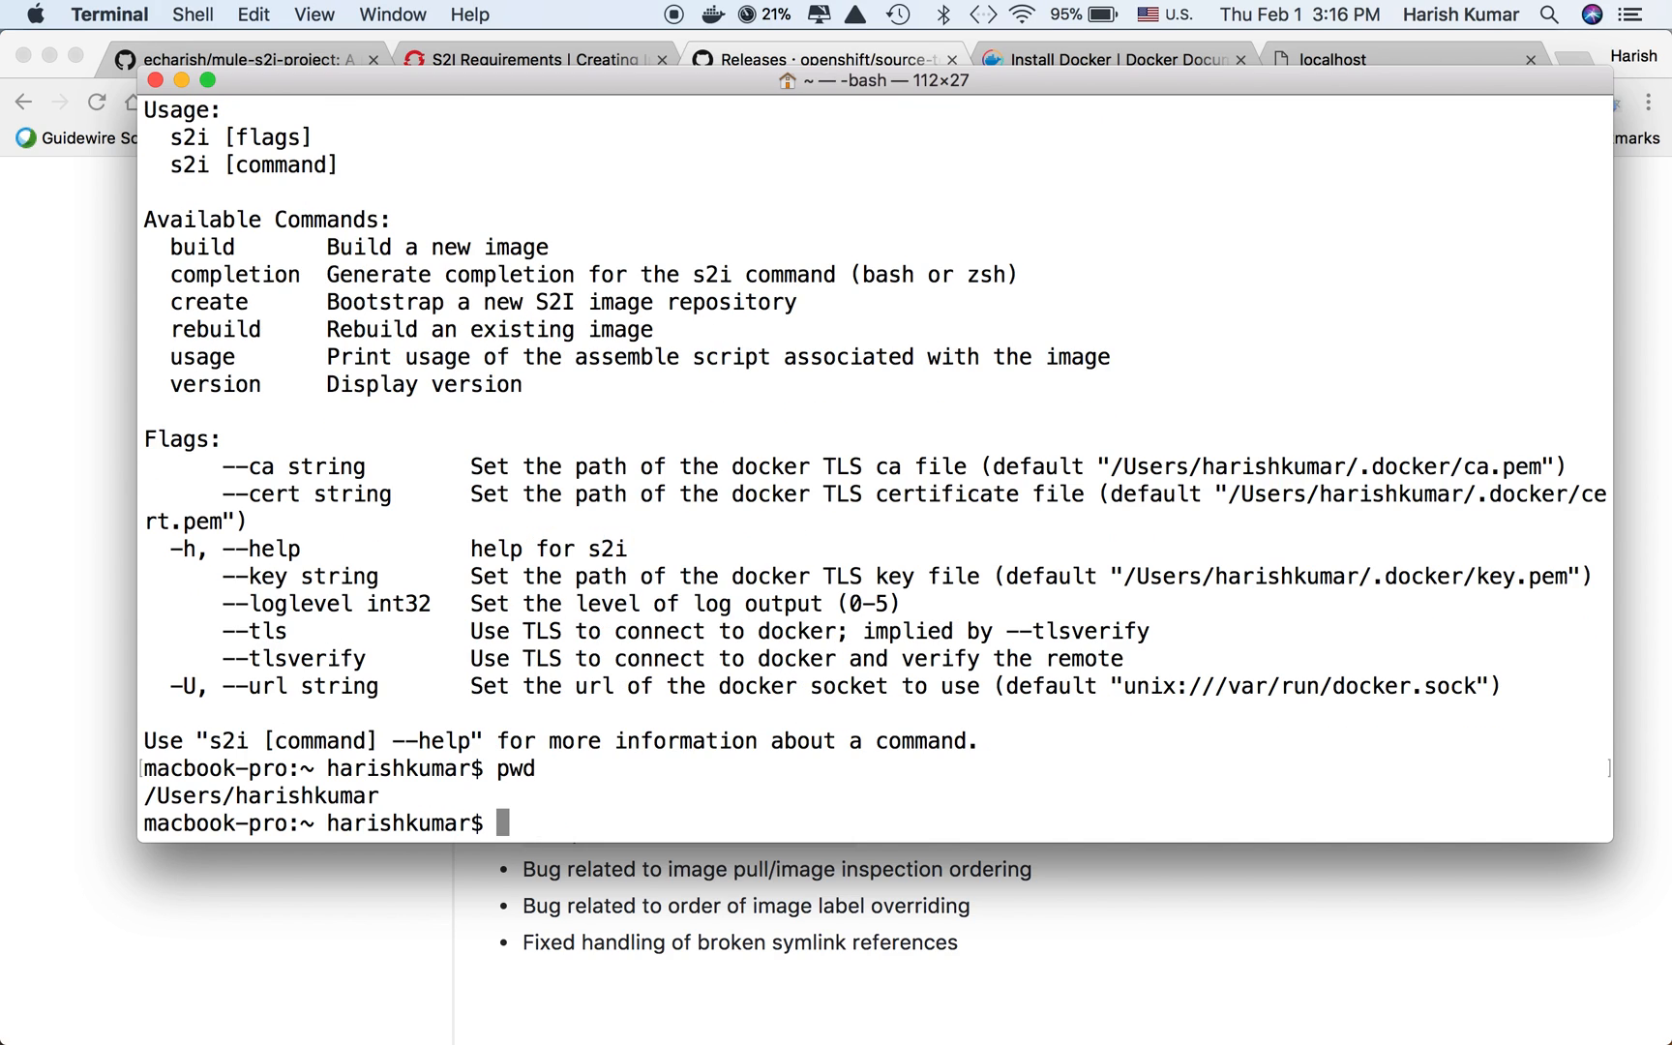
{"action": "type", "text": "cd "}
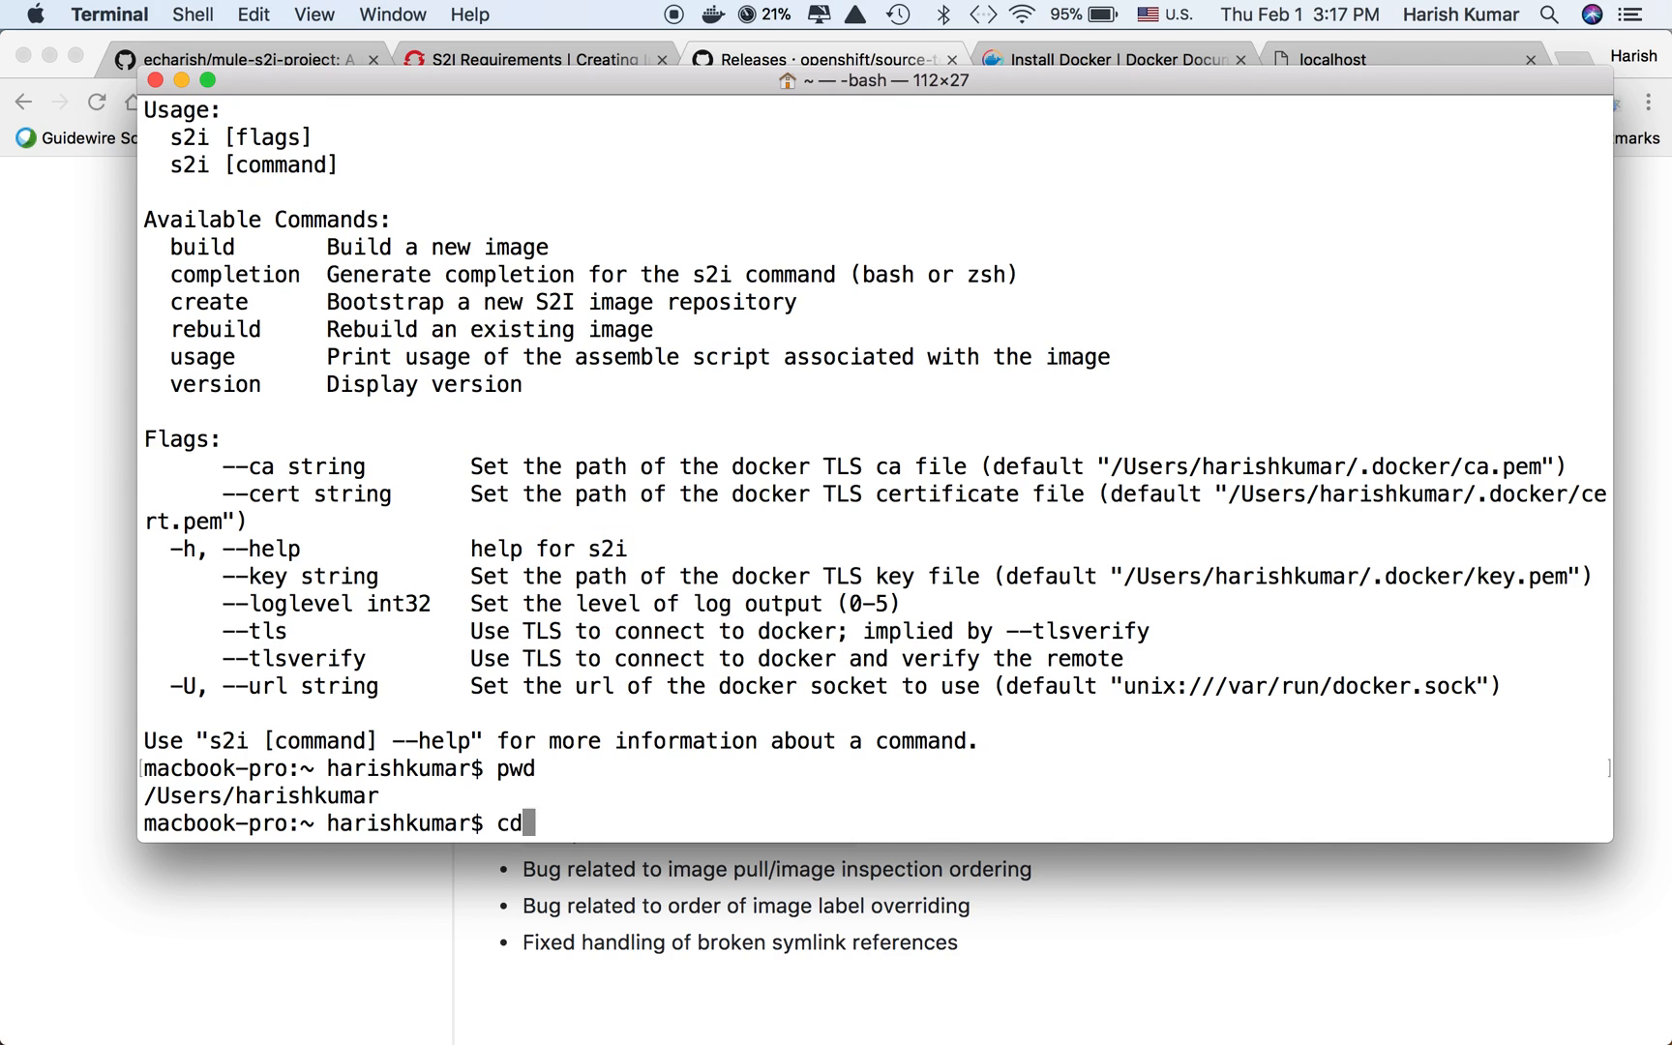
{"action": "type", "text": "Dev"}
Change into the Development folder and list its contents, including S2IDev and MuleStandalone.
{"action": "key", "text": "Tab"}
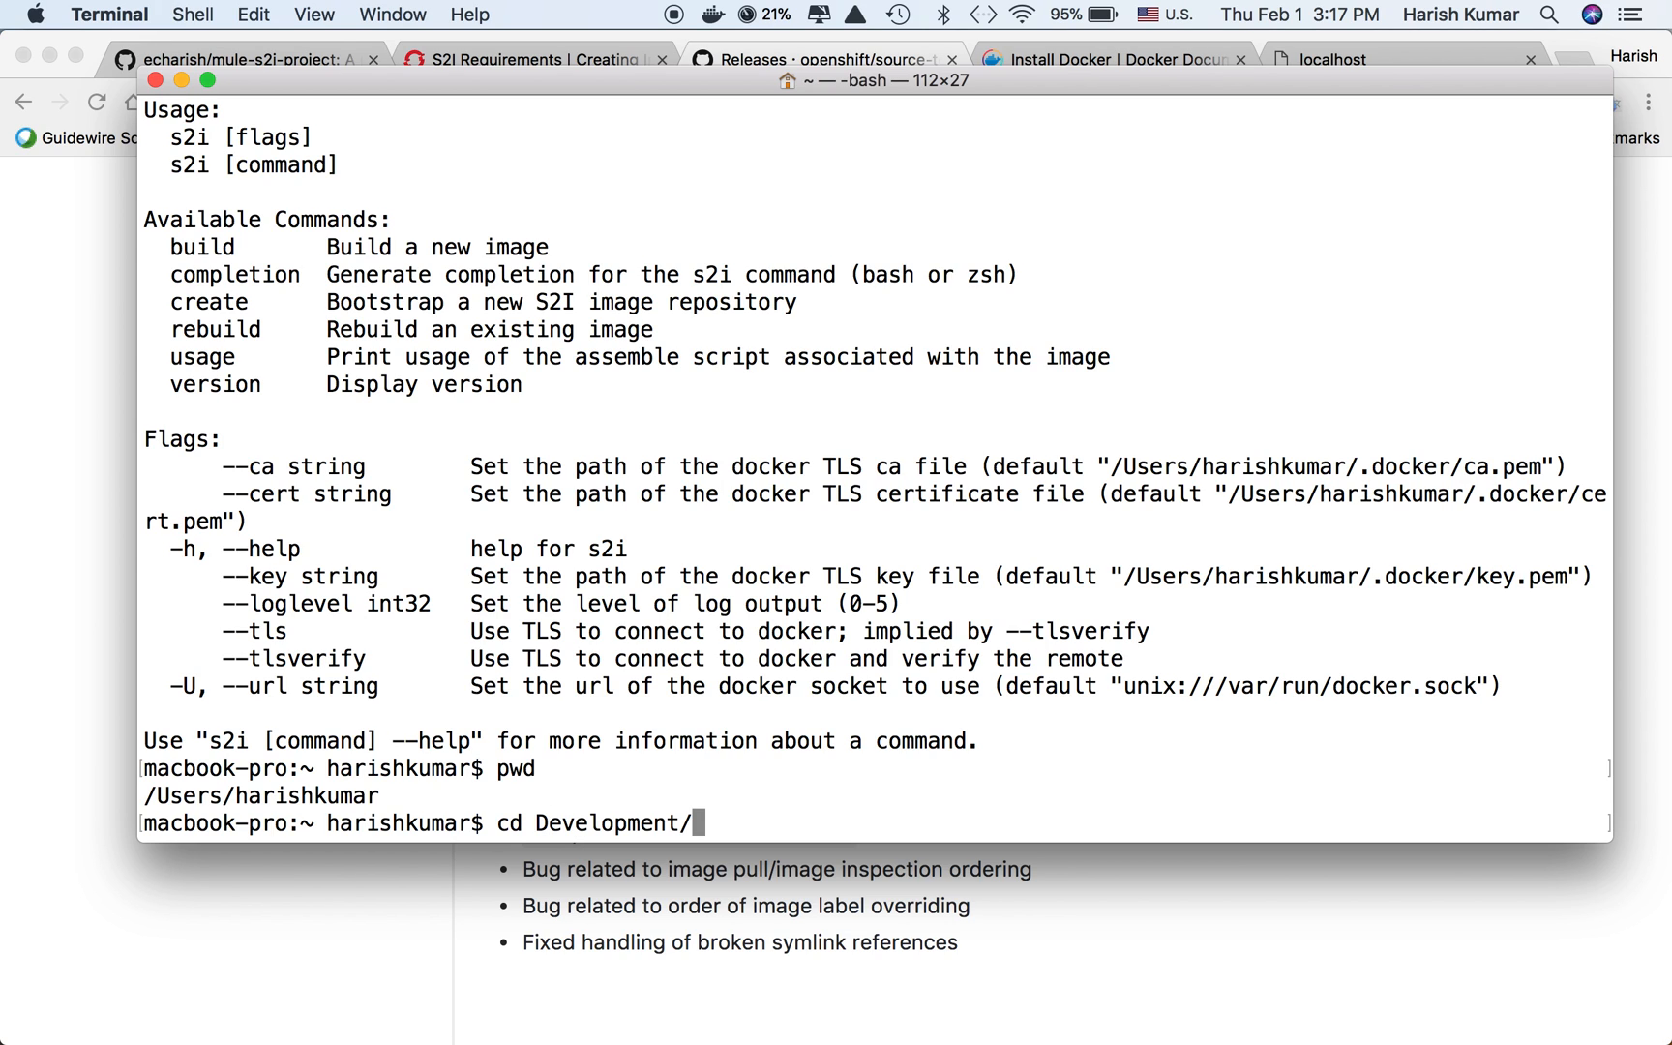
{"action": "key", "text": "Return"}
{"action": "type", "text": "ls"}
{"action": "key", "text": "Return"}
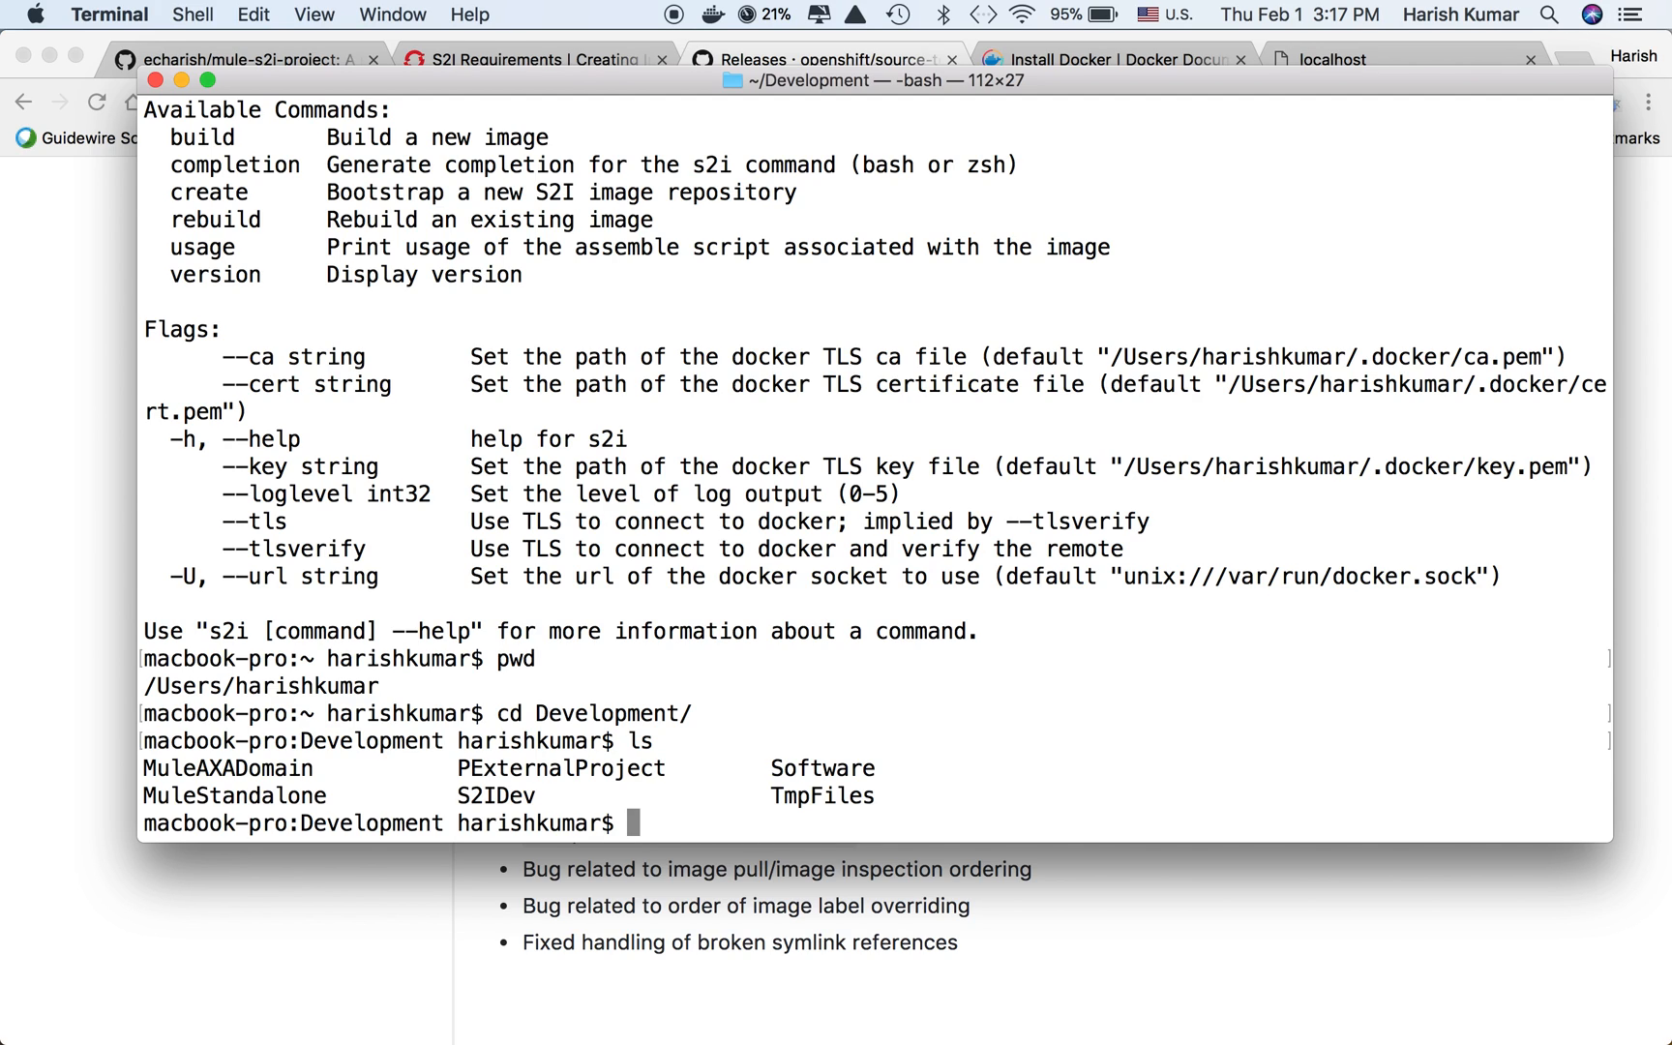
{"action": "type", "text": "s"}
{"action": "type", "text": "2i"}
{"action": "type", "text": " create"}
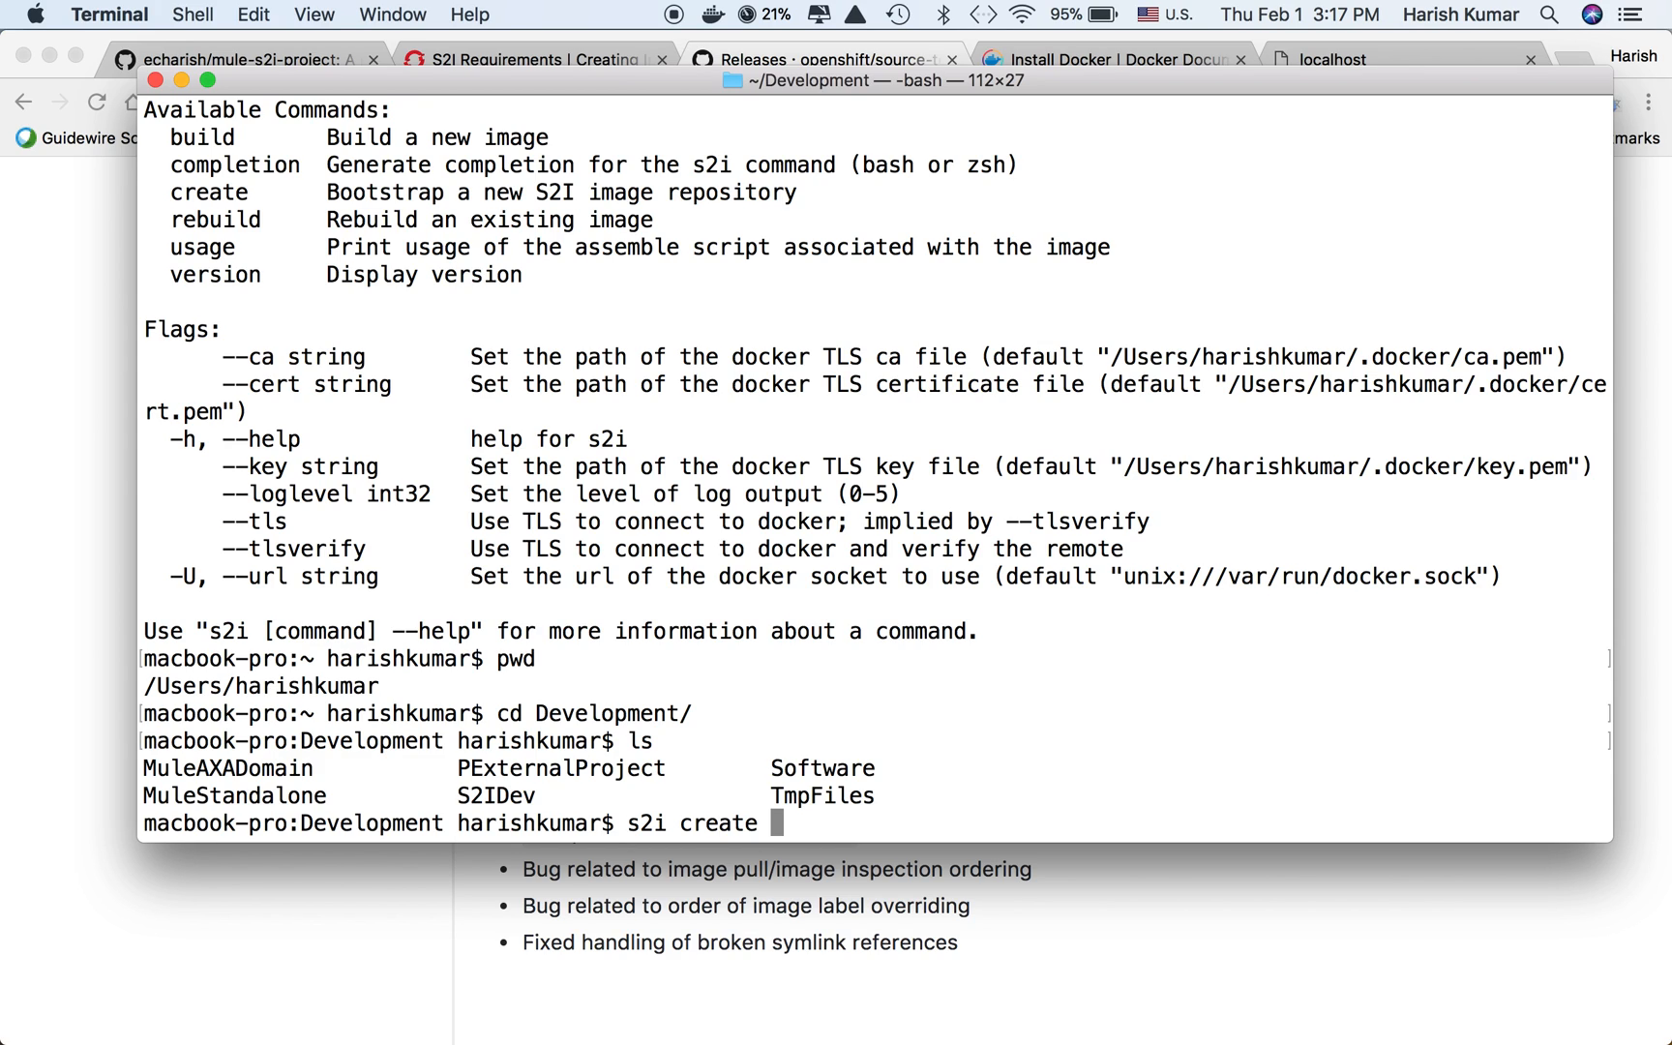
{"action": "type", "text": "e"}
{"action": "type", "text": "charish"}
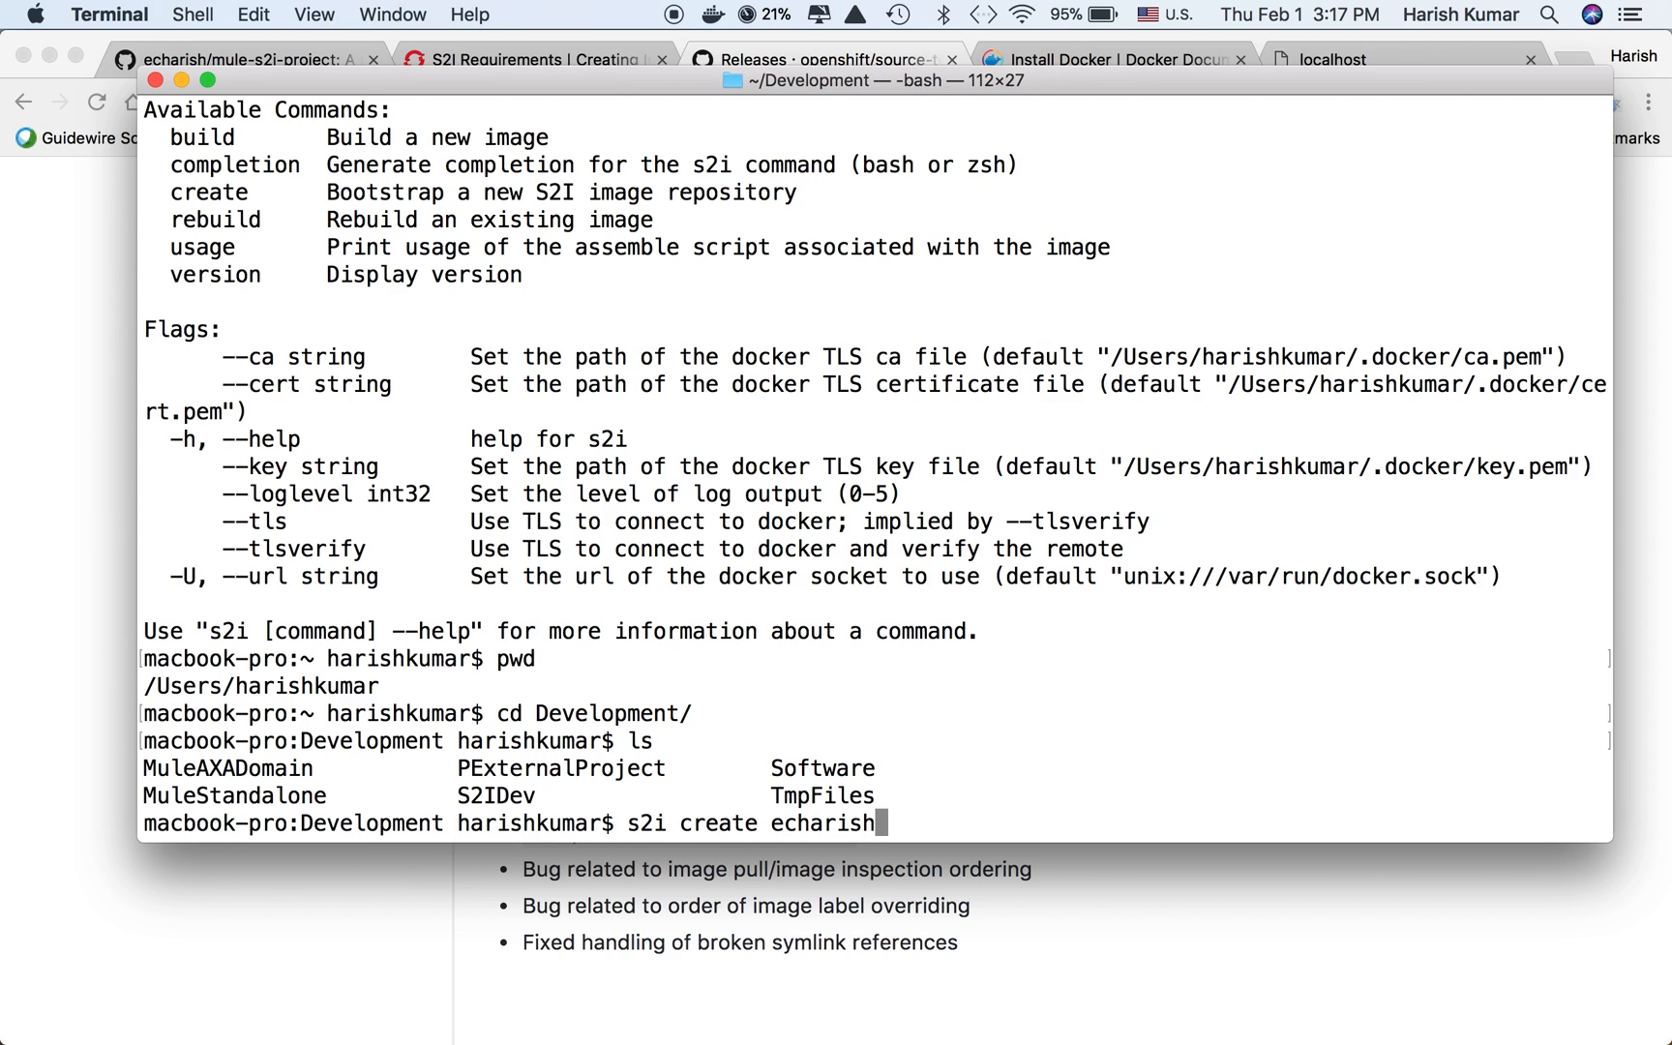
{"action": "type", "text": "/m"}
{"action": "type", "text": "ule-s"}
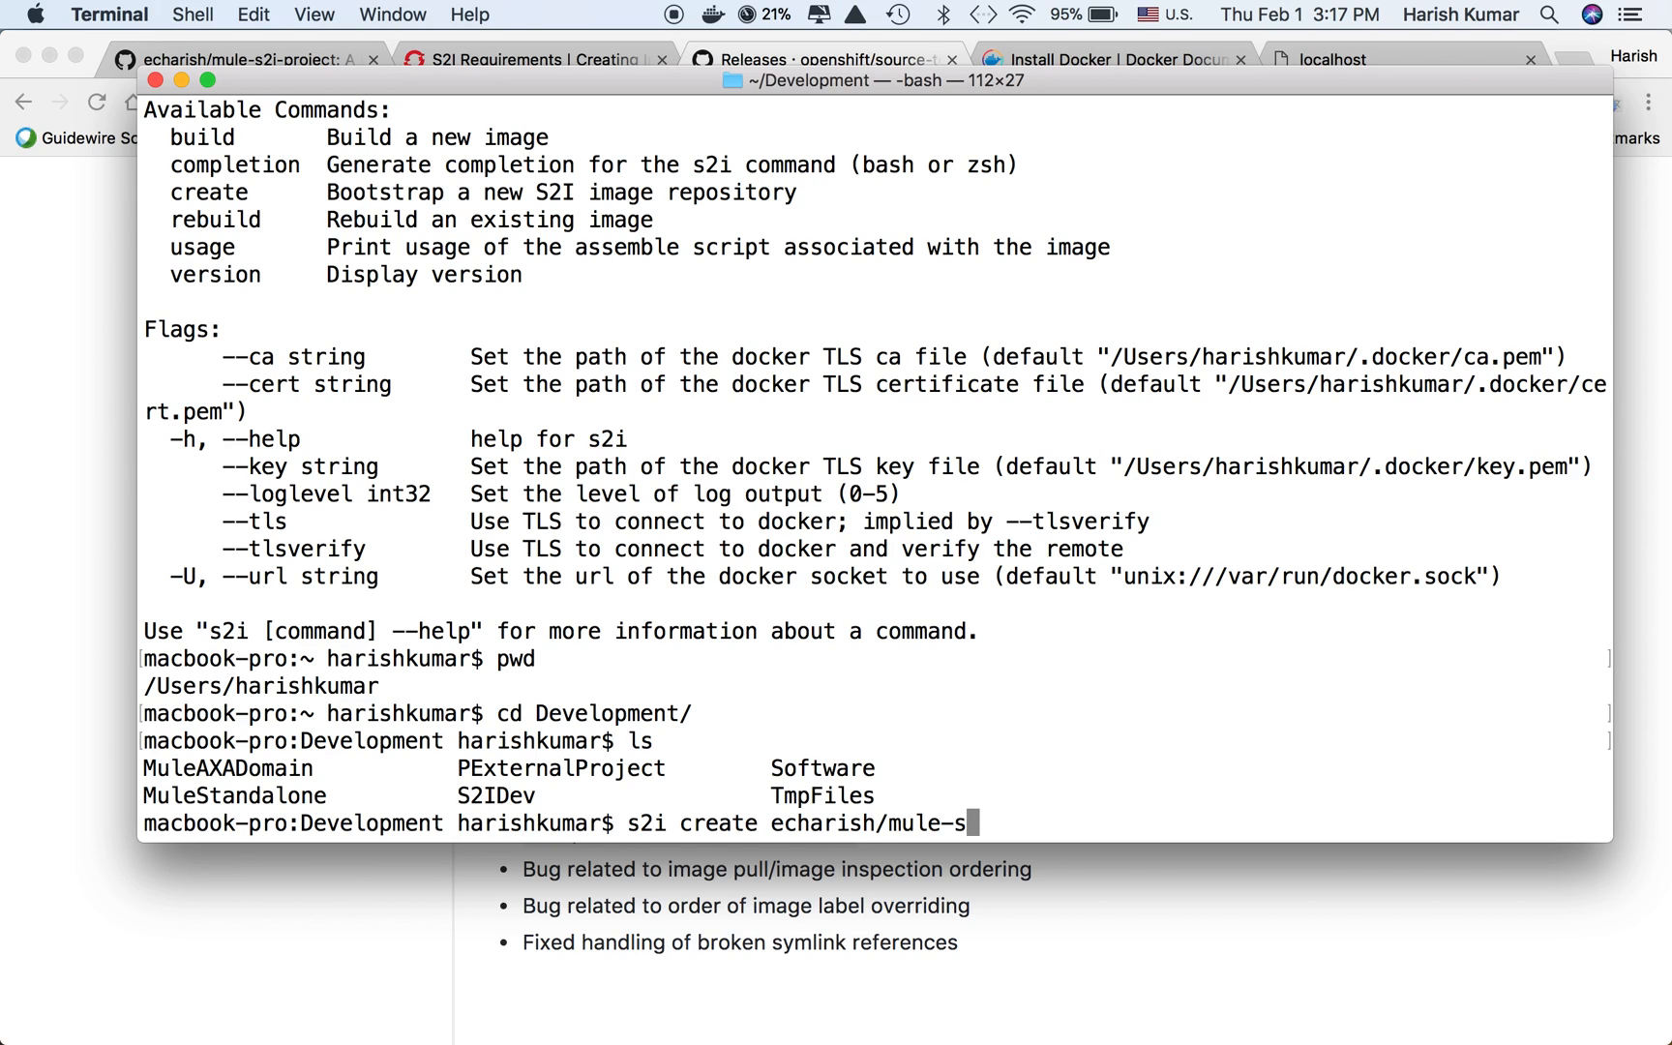
{"action": "type", "text": "2i-"}
{"action": "type", "text": "image"}
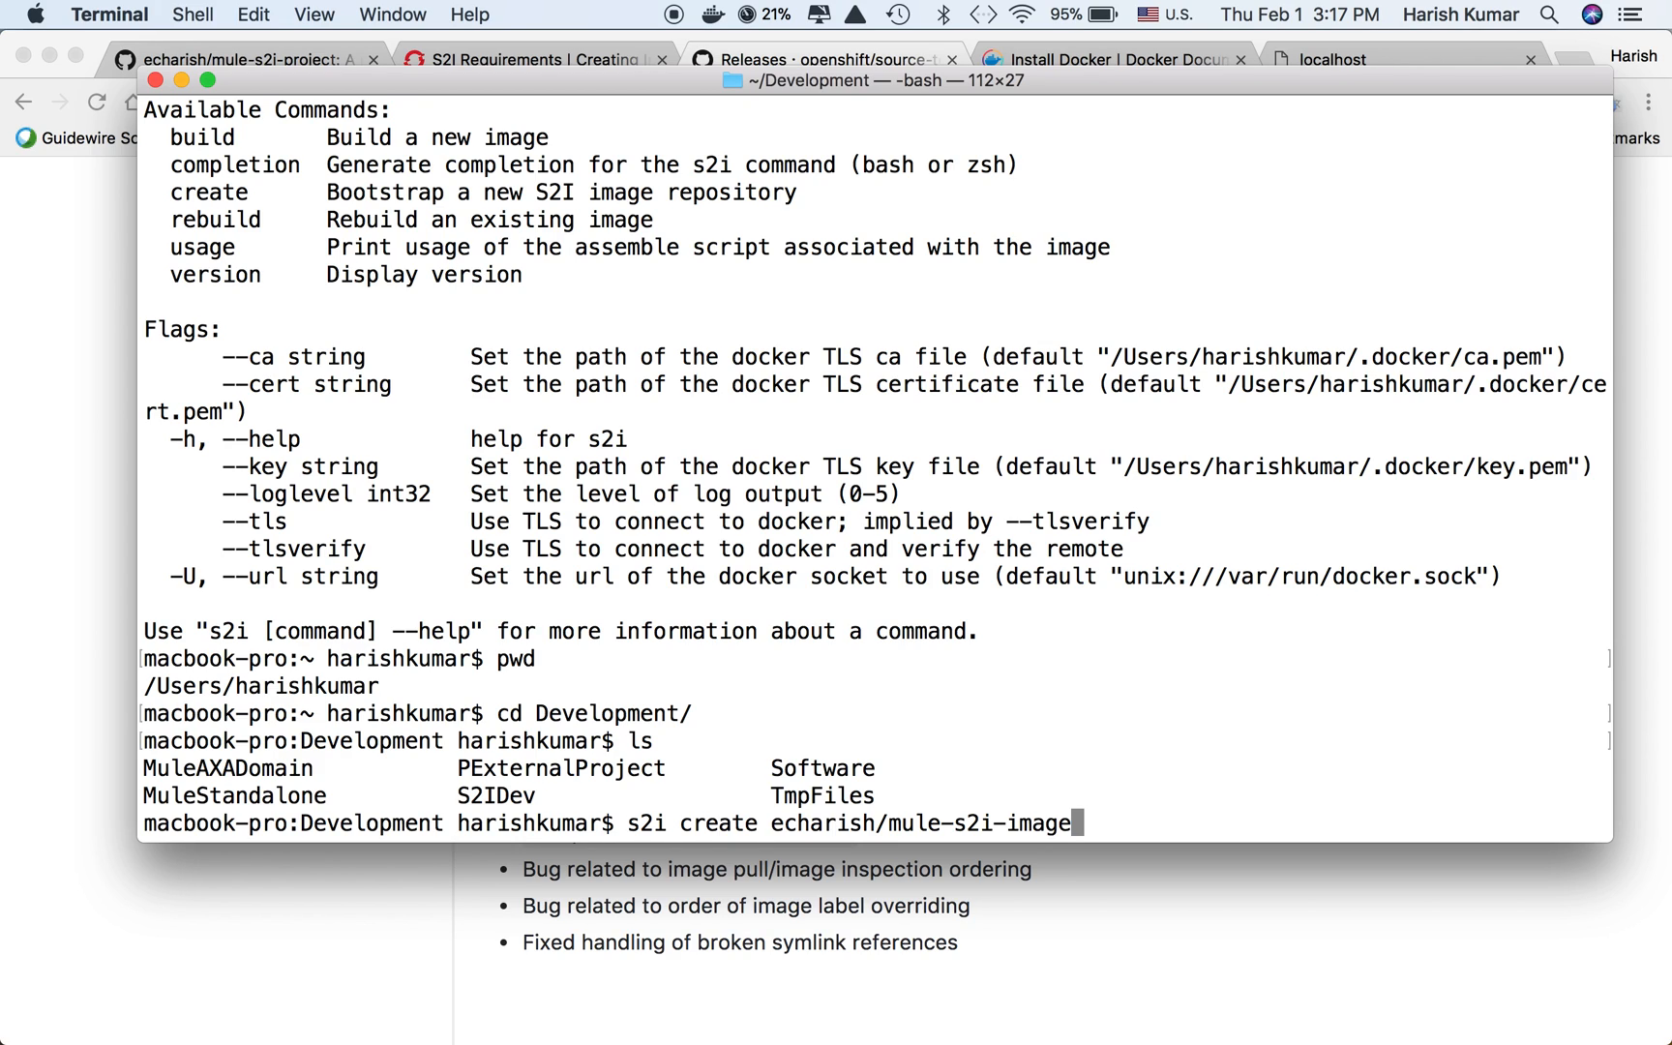
{"action": "type", "text": "-demo"}
{"action": "type", "text": "mule-"}
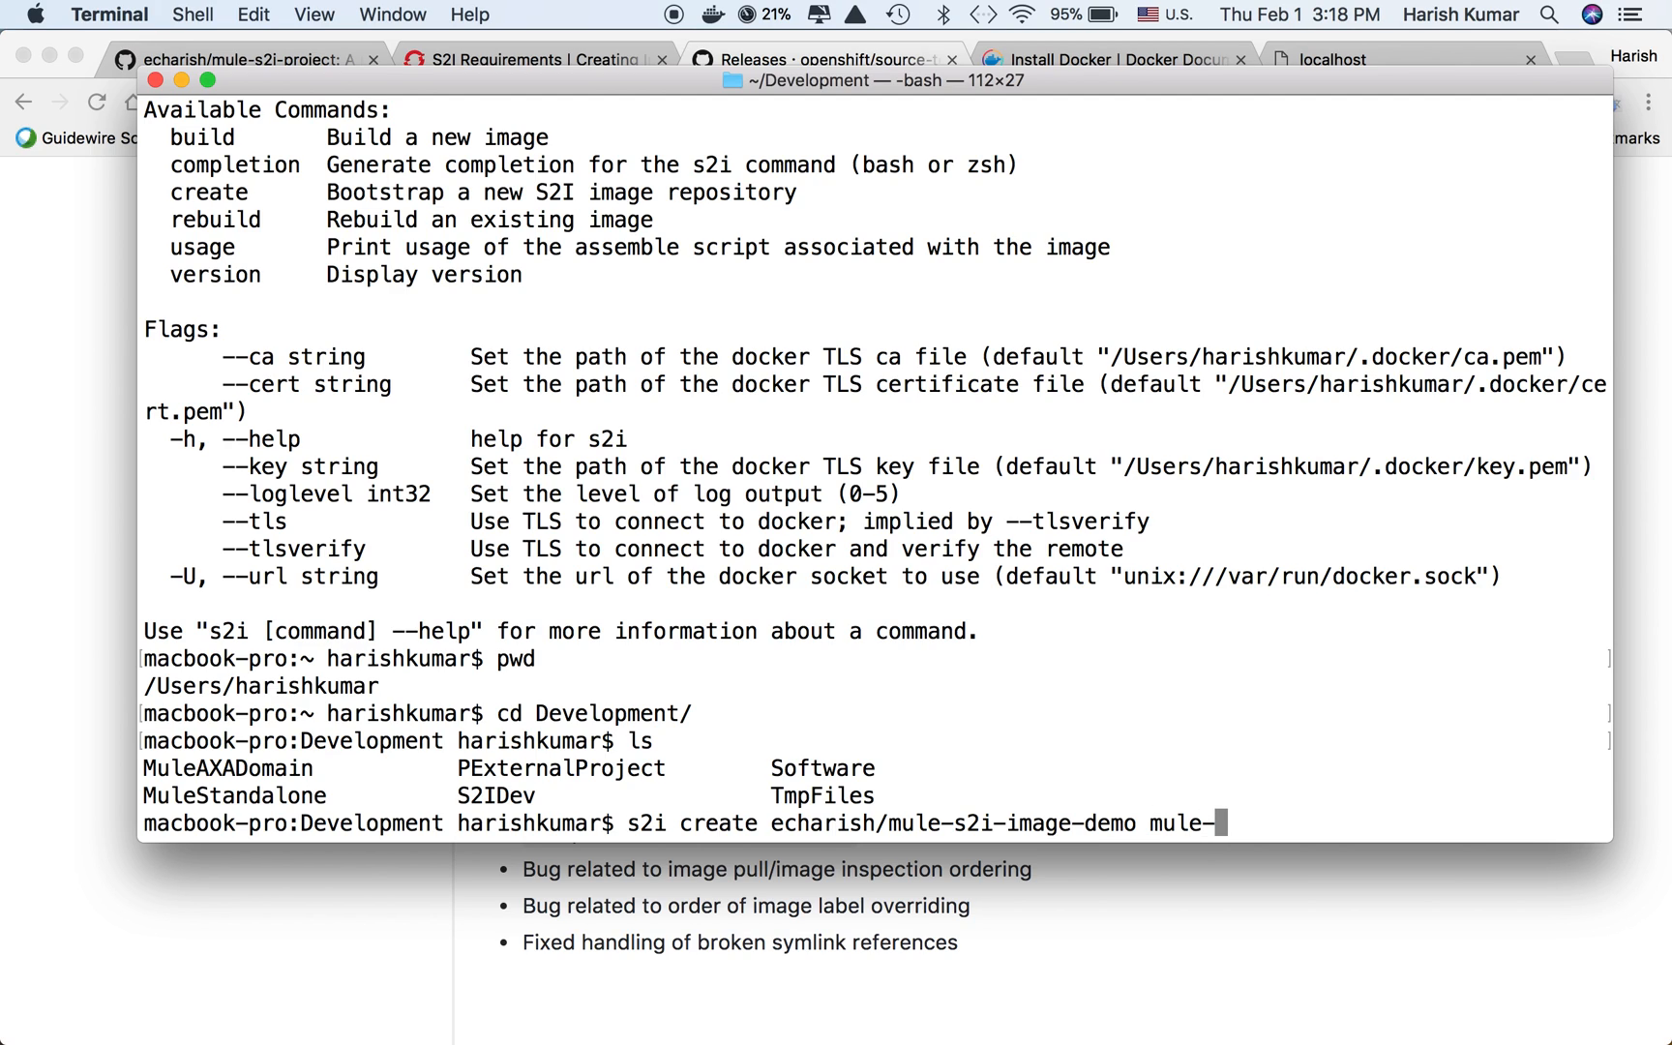
{"action": "type", "text": "s2i"}
{"action": "type", "text": "dem"}
Type 's2i create echarish/mule-s2i-image-demo mule-s2i-demo-project' at the prompt, fixing typos.
{"action": "key", "text": "BackSpace"}
{"action": "key", "text": "BackSpace"}
{"action": "key", "text": "BackSpace"}
{"action": "type", "text": "-demo"}
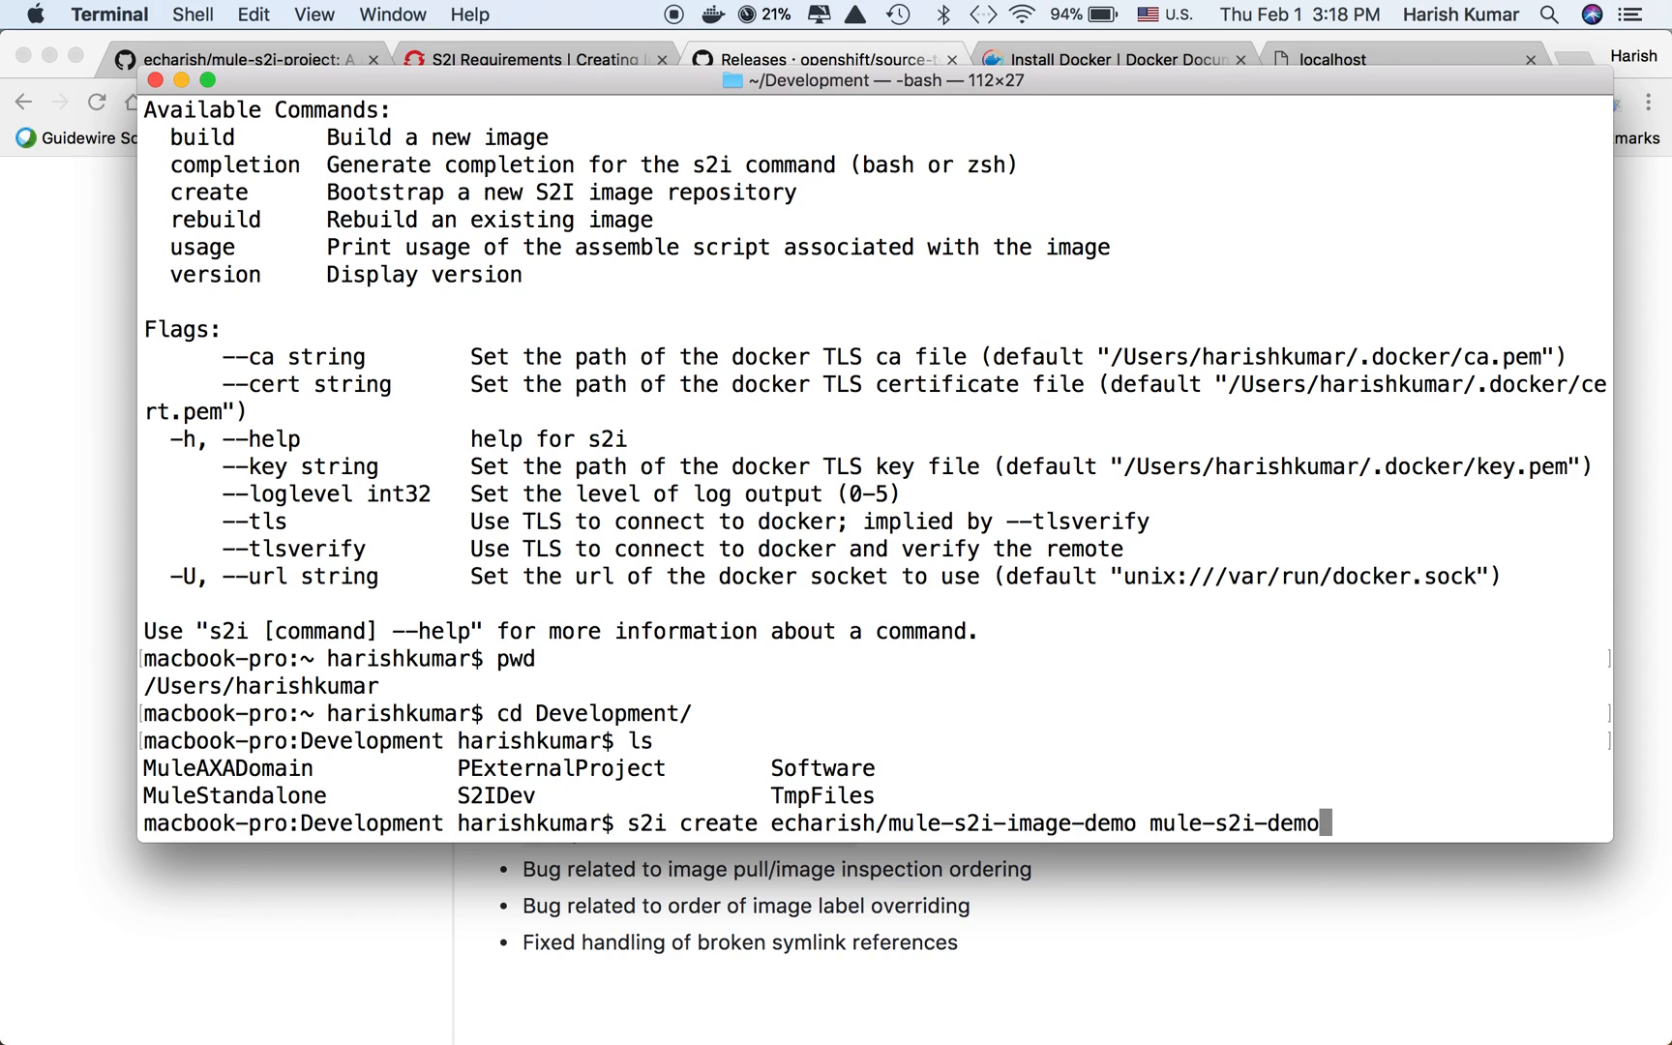
{"action": "type", "text": "-pr"}
{"action": "type", "text": "oject"}
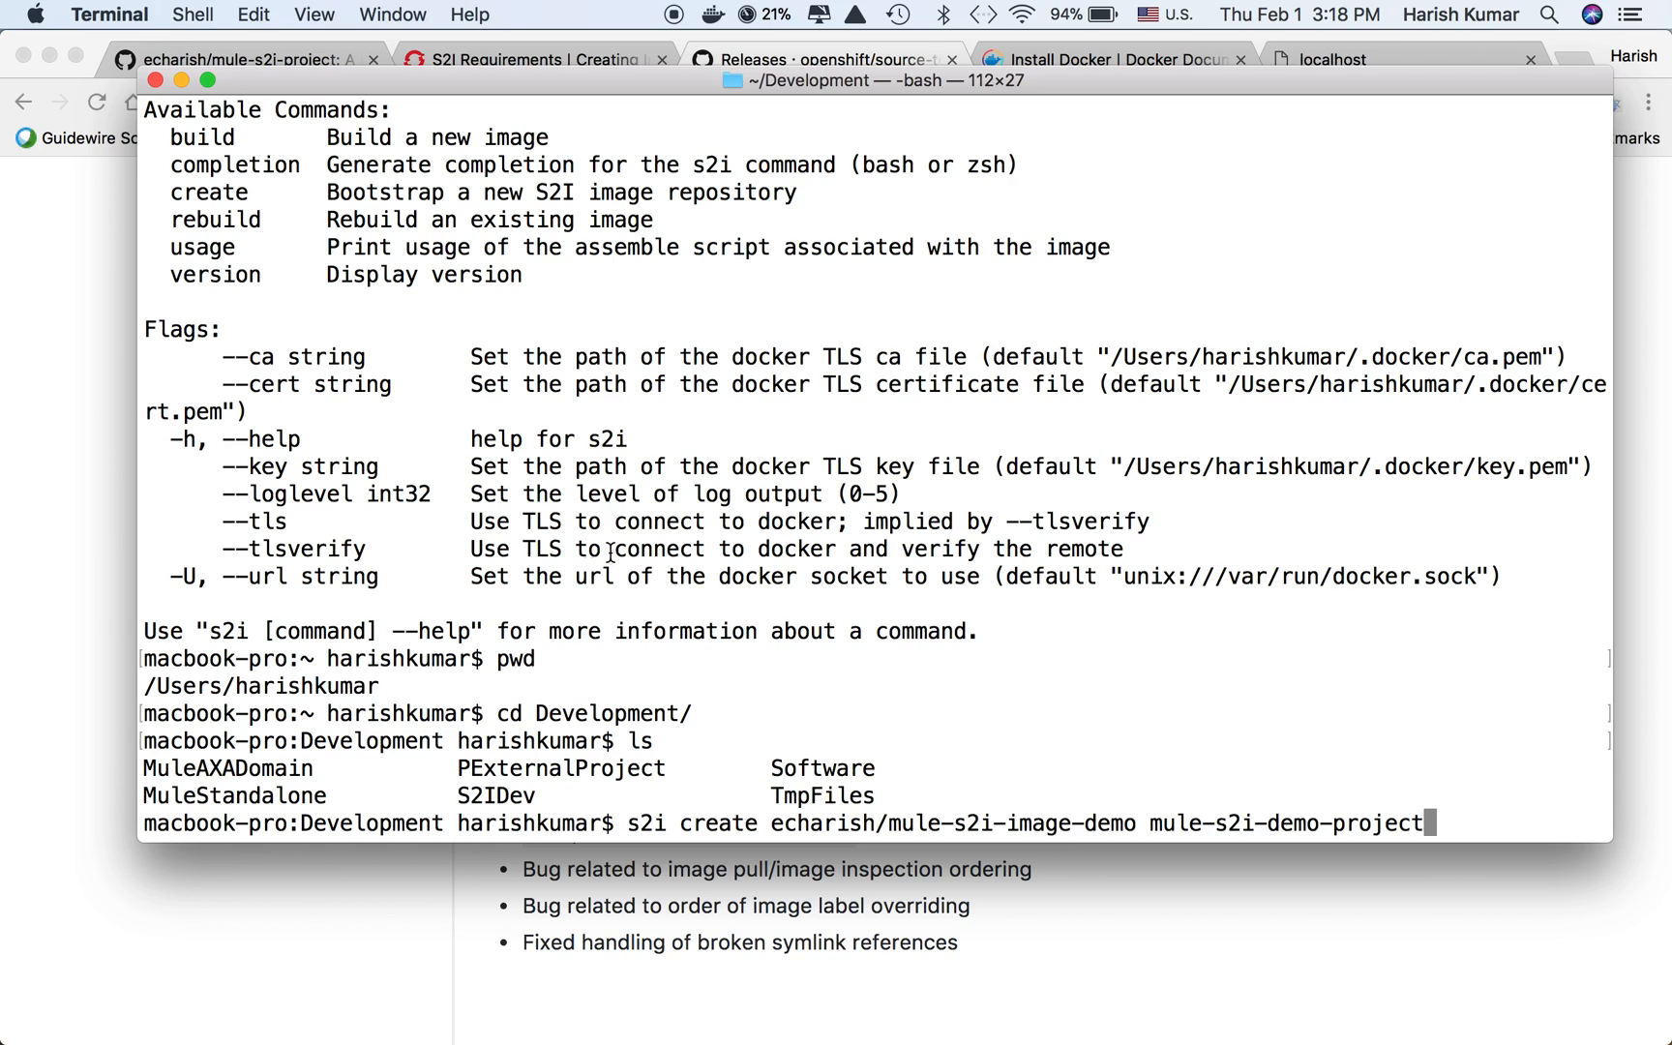
Run the s2i create command to generate the mule-s2i-demo-project scaffold.
{"action": "left_click_drag", "start_coordinate": [627, 823], "coordinate": [1139, 831]}
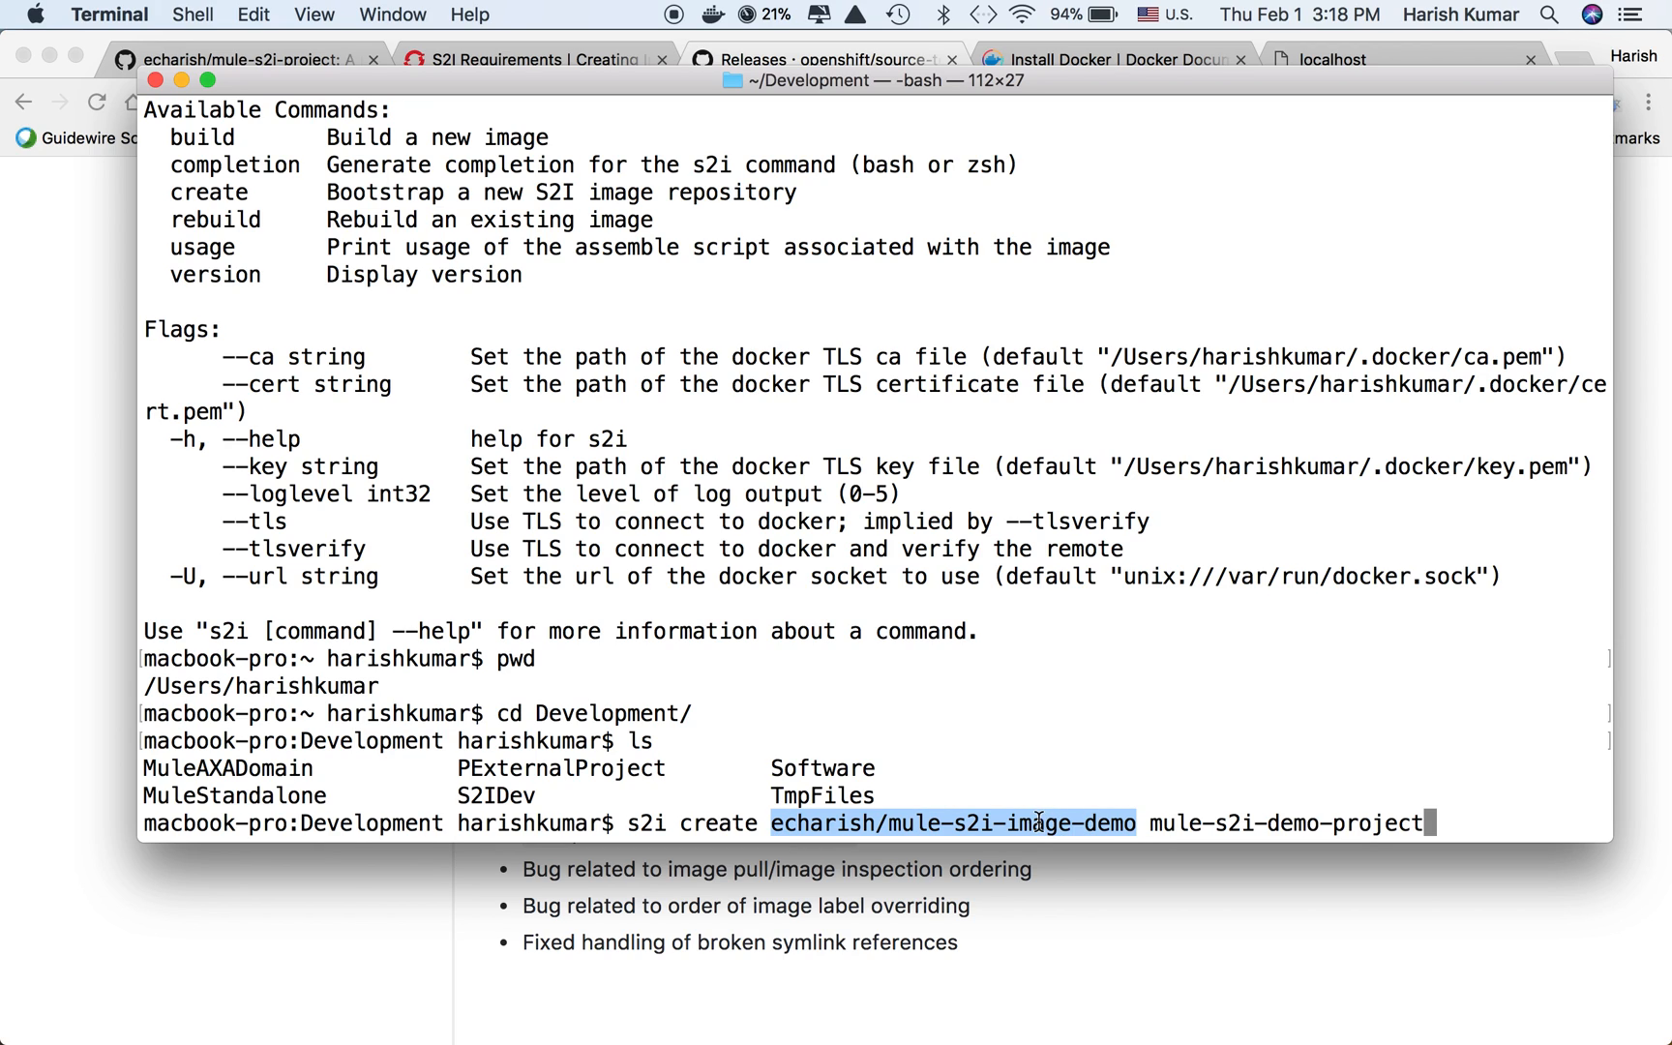
{"action": "left_click_drag", "start_coordinate": [1150, 822], "coordinate": [1429, 824]}
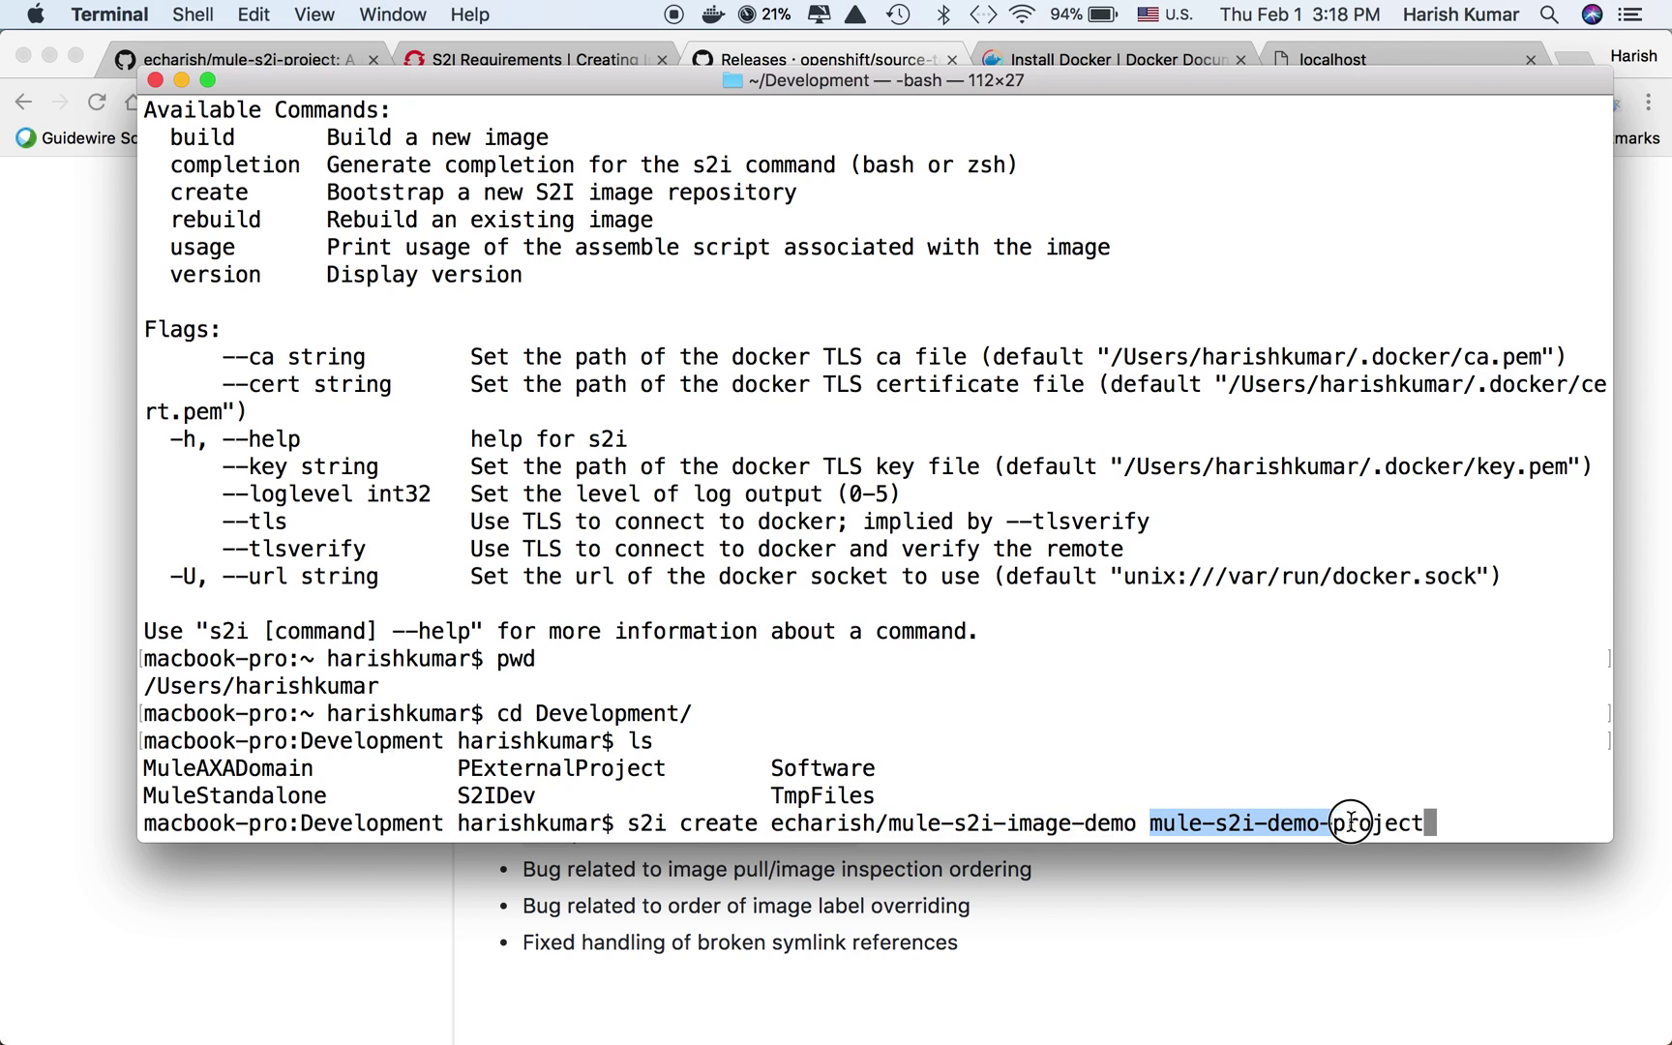
{"action": "left_click", "coordinate": [1429, 823]}
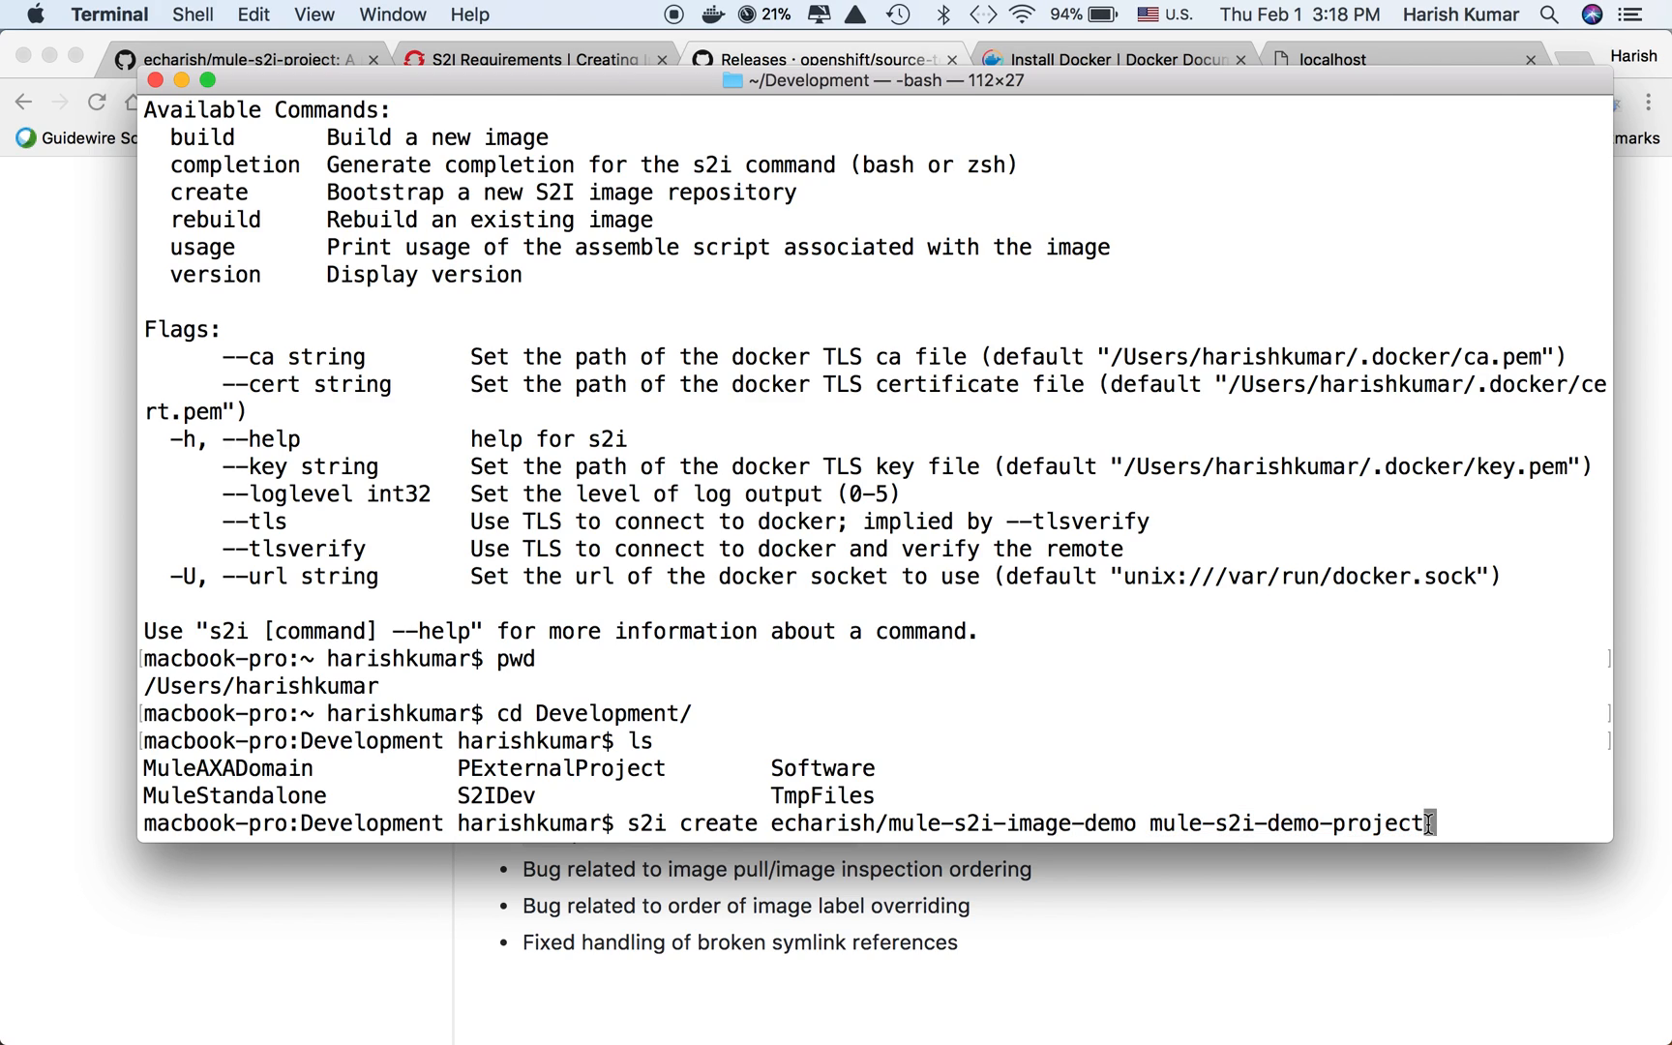
{"action": "key", "text": "Return"}
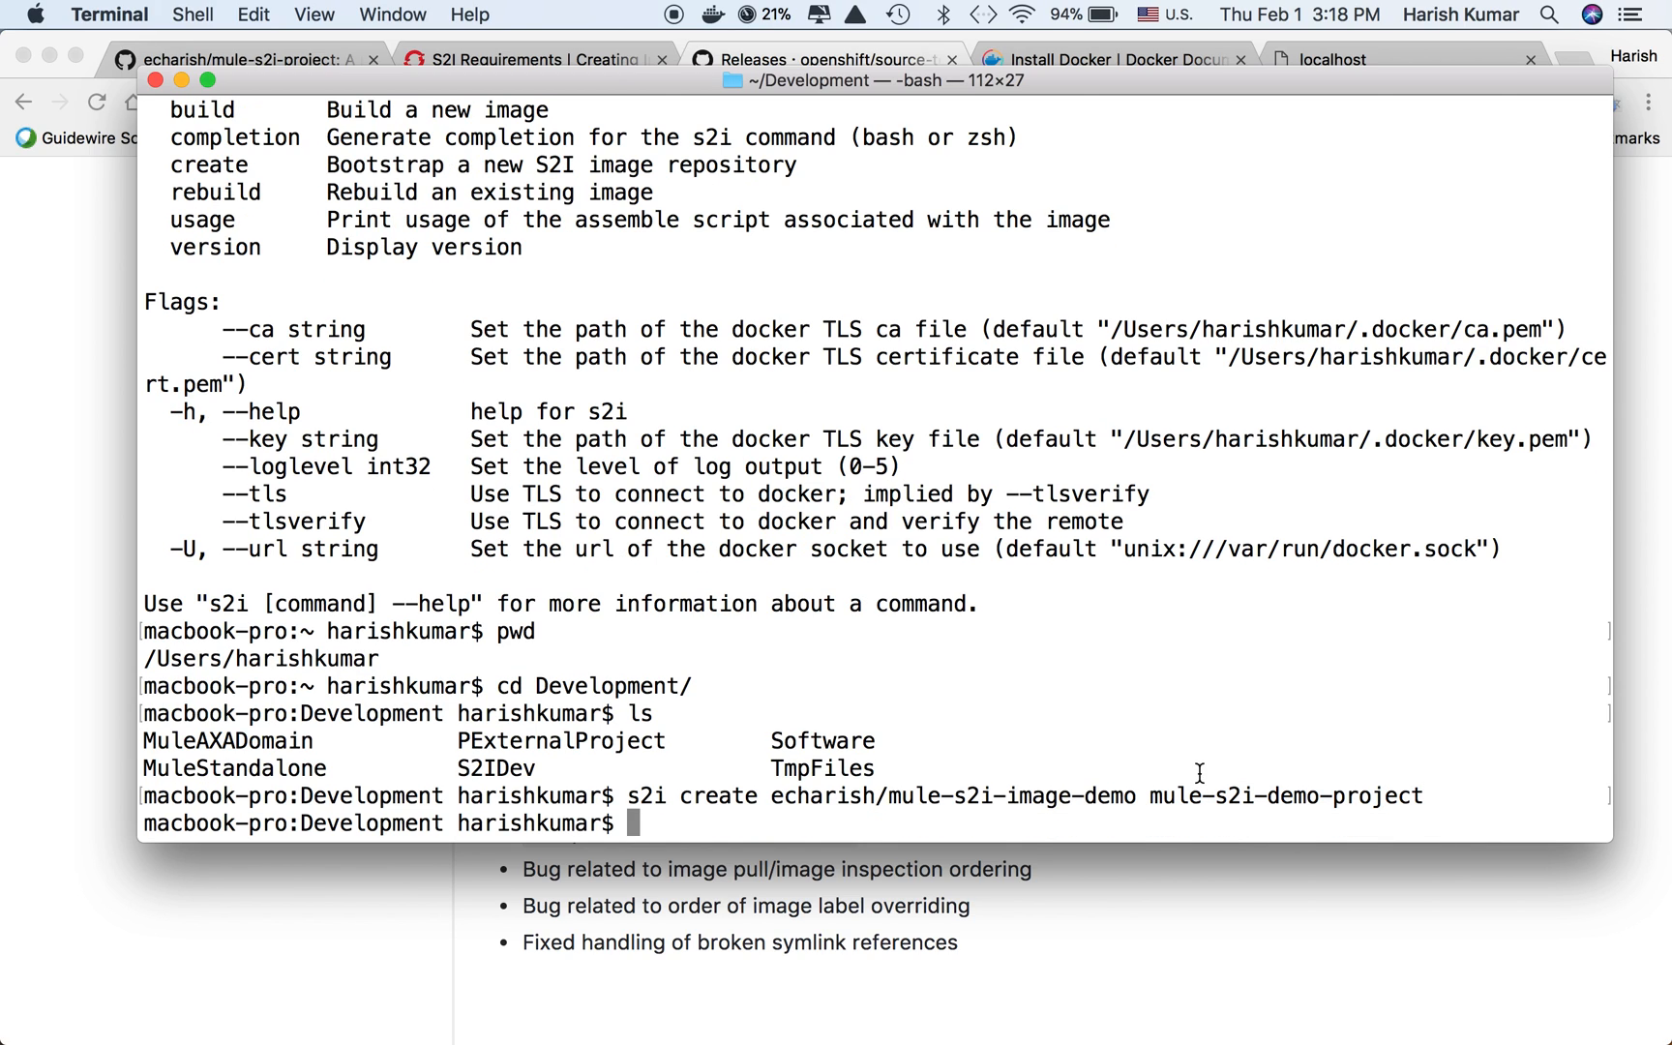
{"action": "type", "text": "ls"}
List the Development directory and point out the new mule-s2i-demo-project folder.
{"action": "key", "text": "Return"}
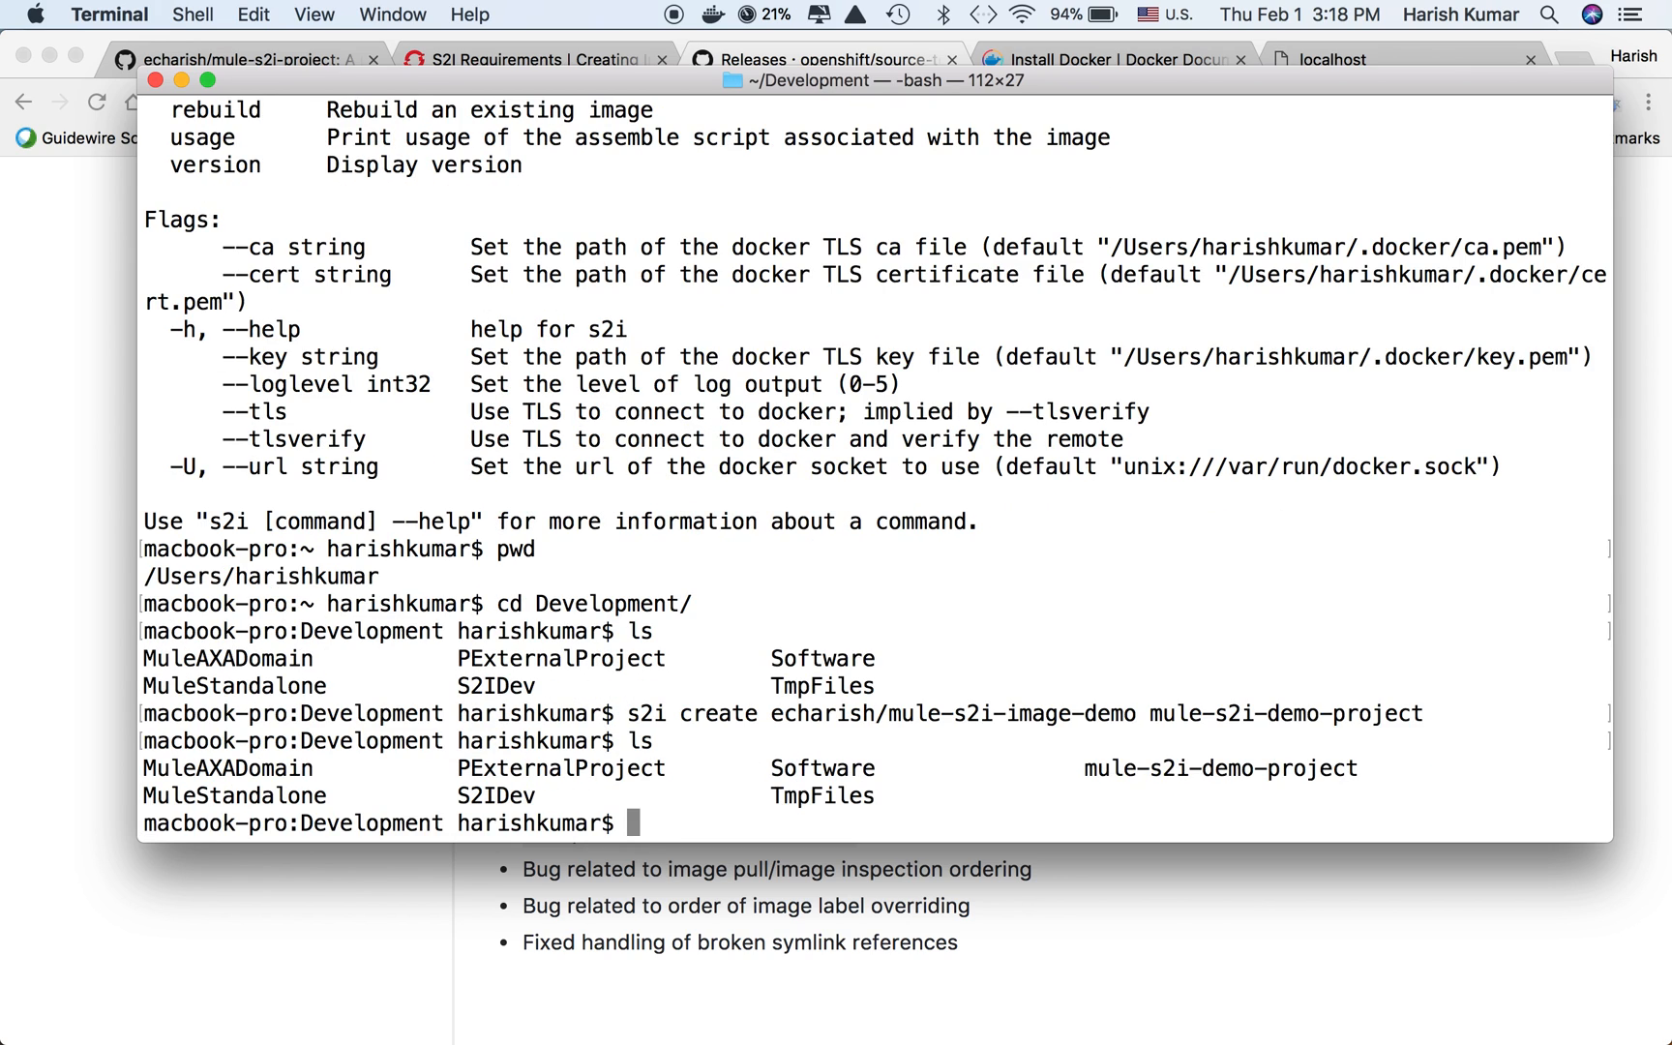
{"action": "left_click_drag", "start_coordinate": [1084, 768], "coordinate": [1355, 768]}
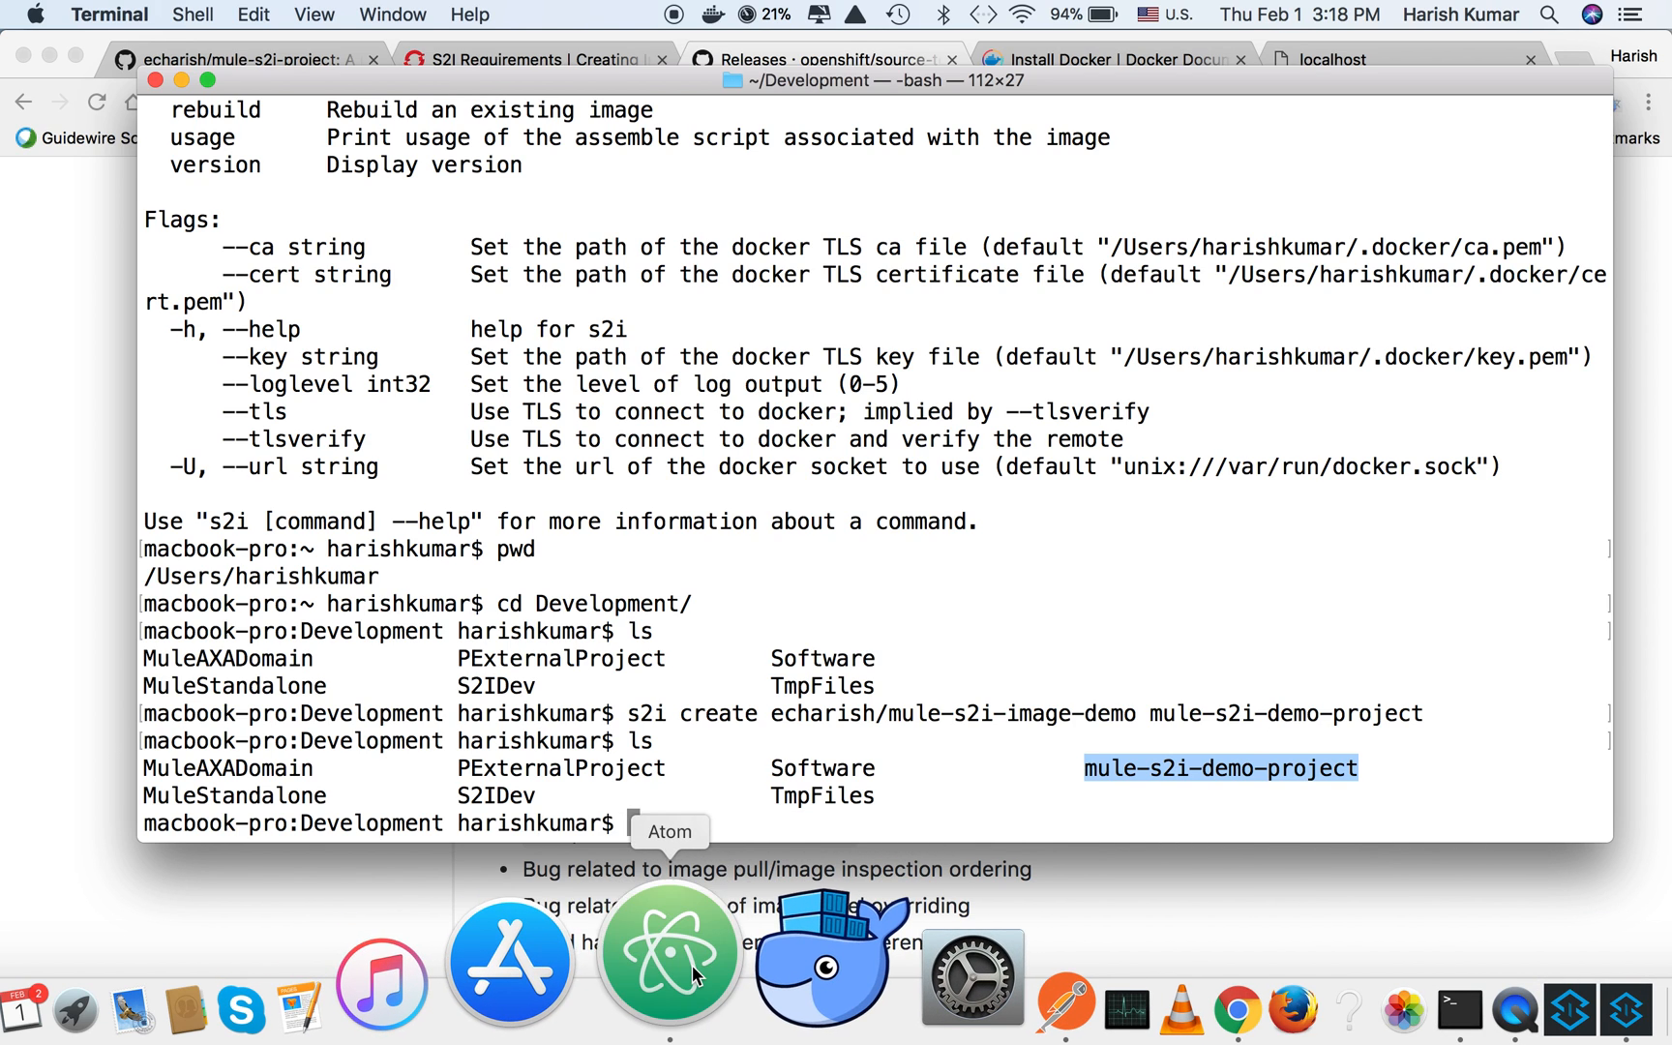
Add Development/mule-s2i-demo-project as an Atom project folder and show its Dockerfile.
{"action": "left_click", "coordinate": [693, 966]}
{"action": "right_click", "coordinate": [143, 337]}
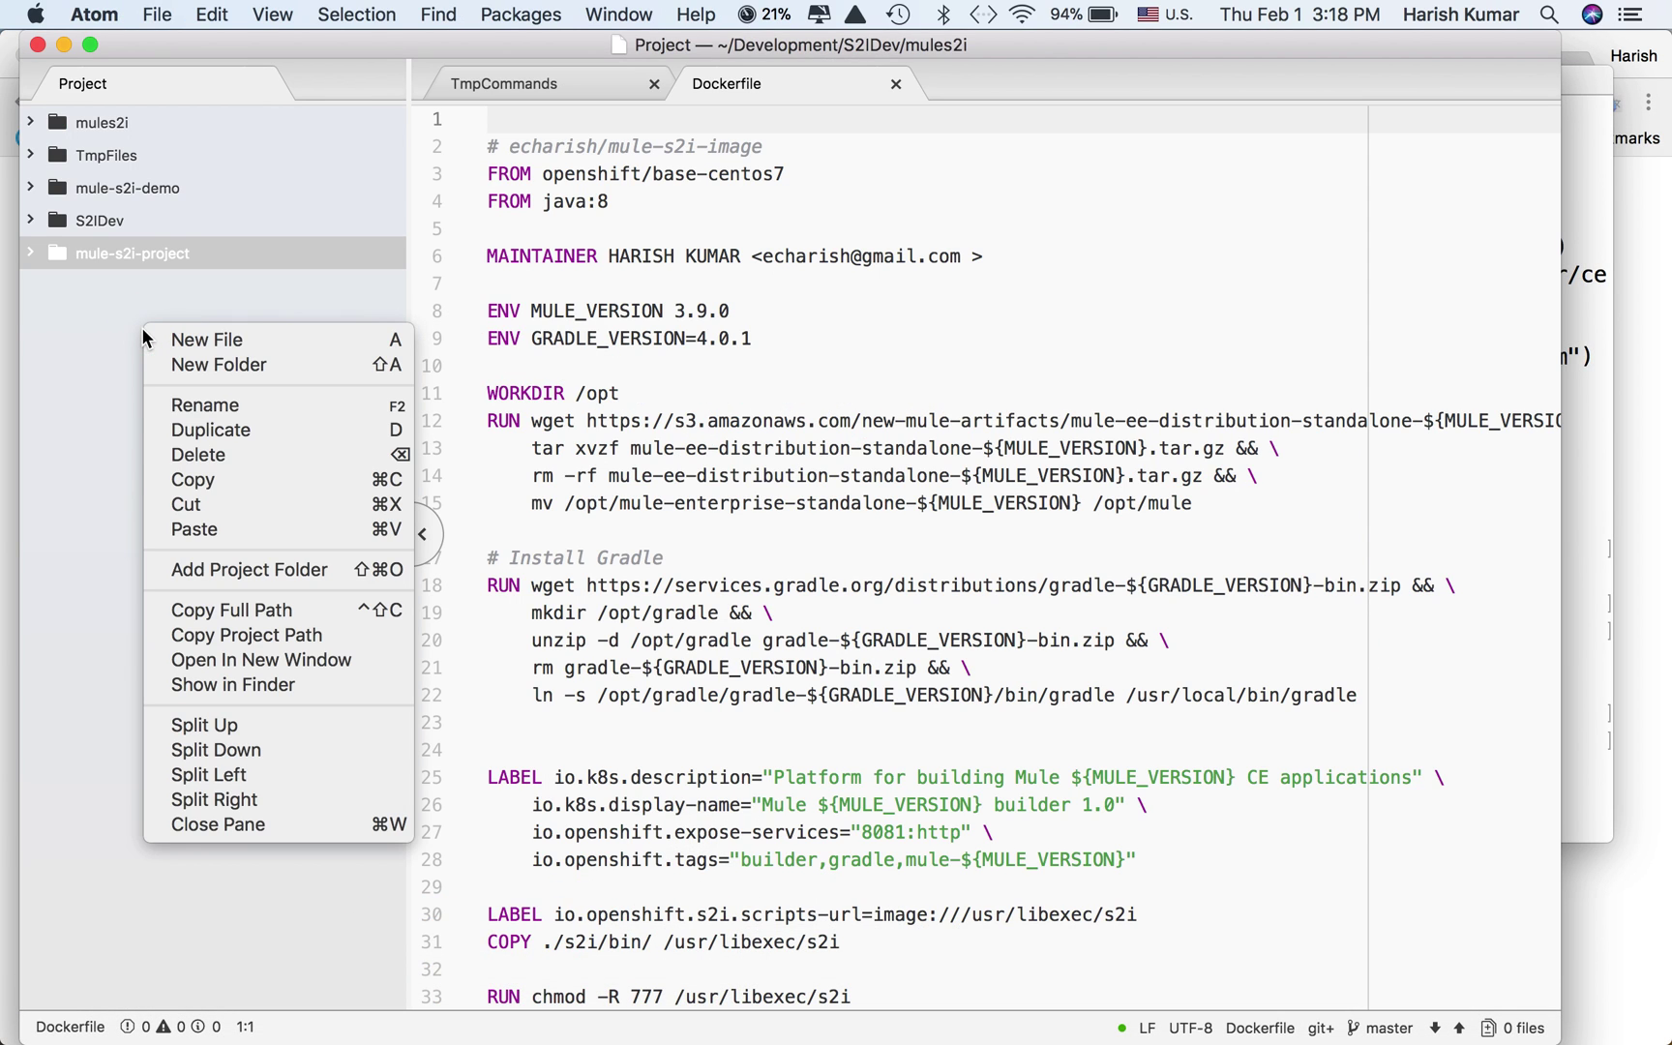
{"action": "left_click", "coordinate": [230, 575]}
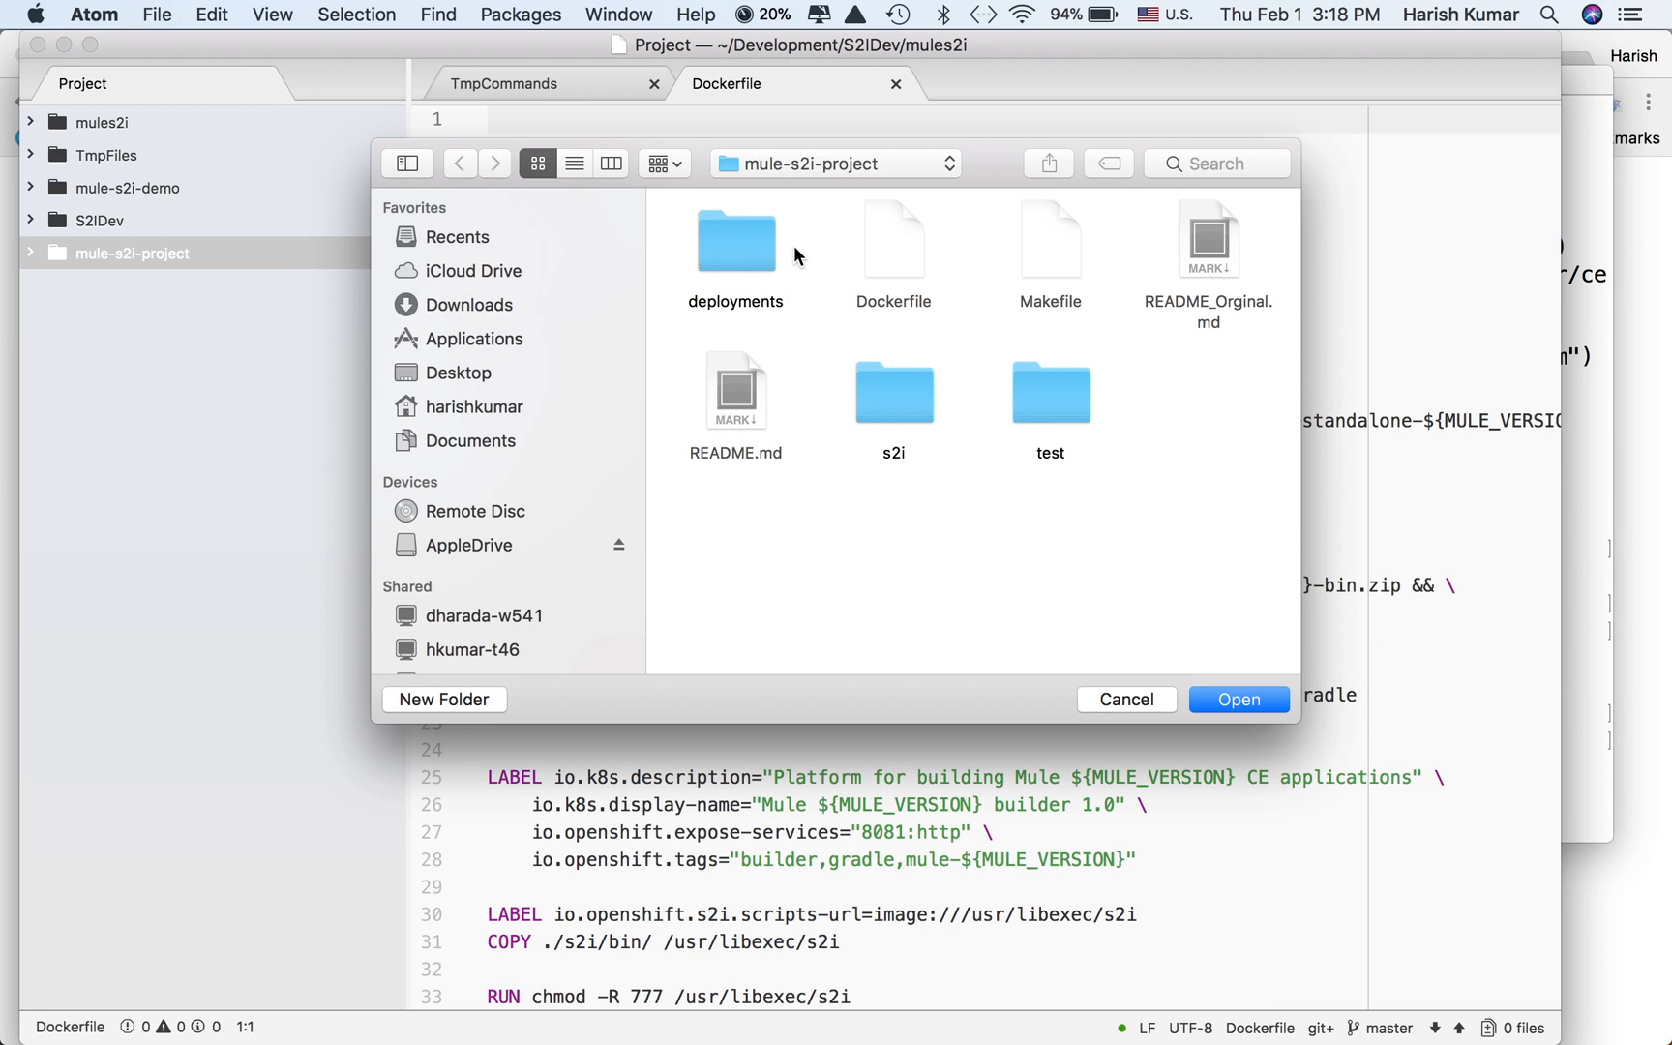
{"action": "left_click", "coordinate": [835, 163]}
{"action": "left_click", "coordinate": [817, 216]}
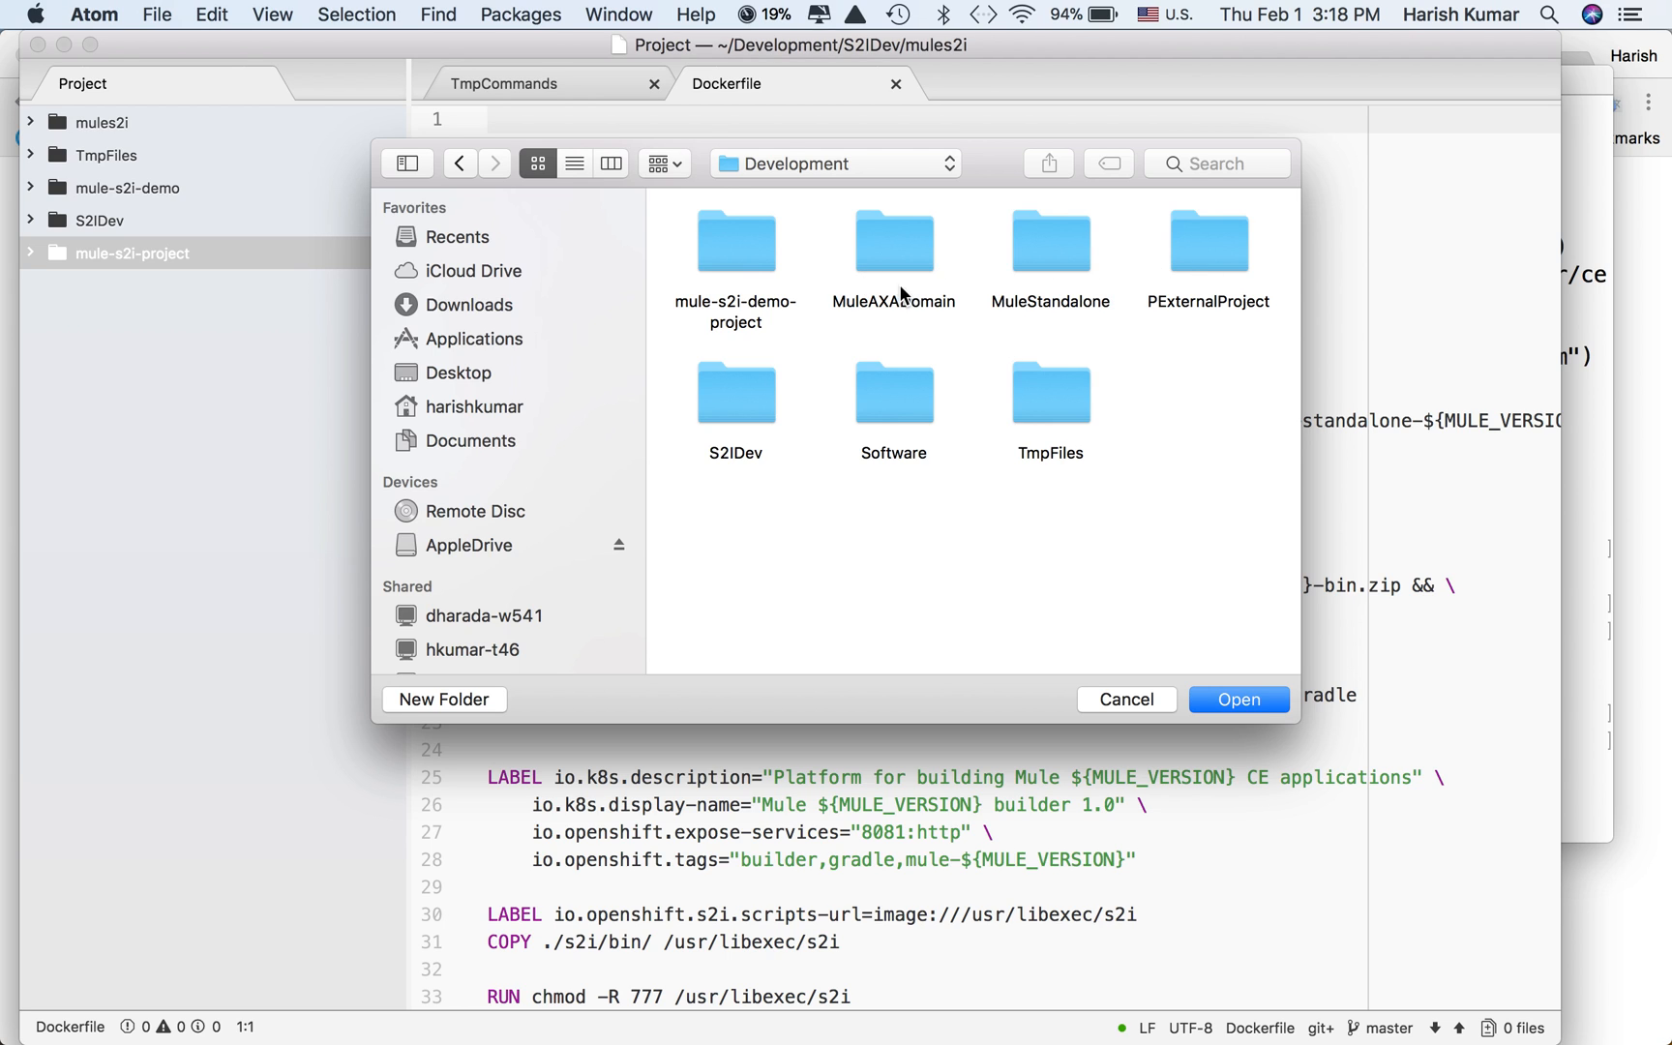
{"action": "double_click", "coordinate": [753, 252]}
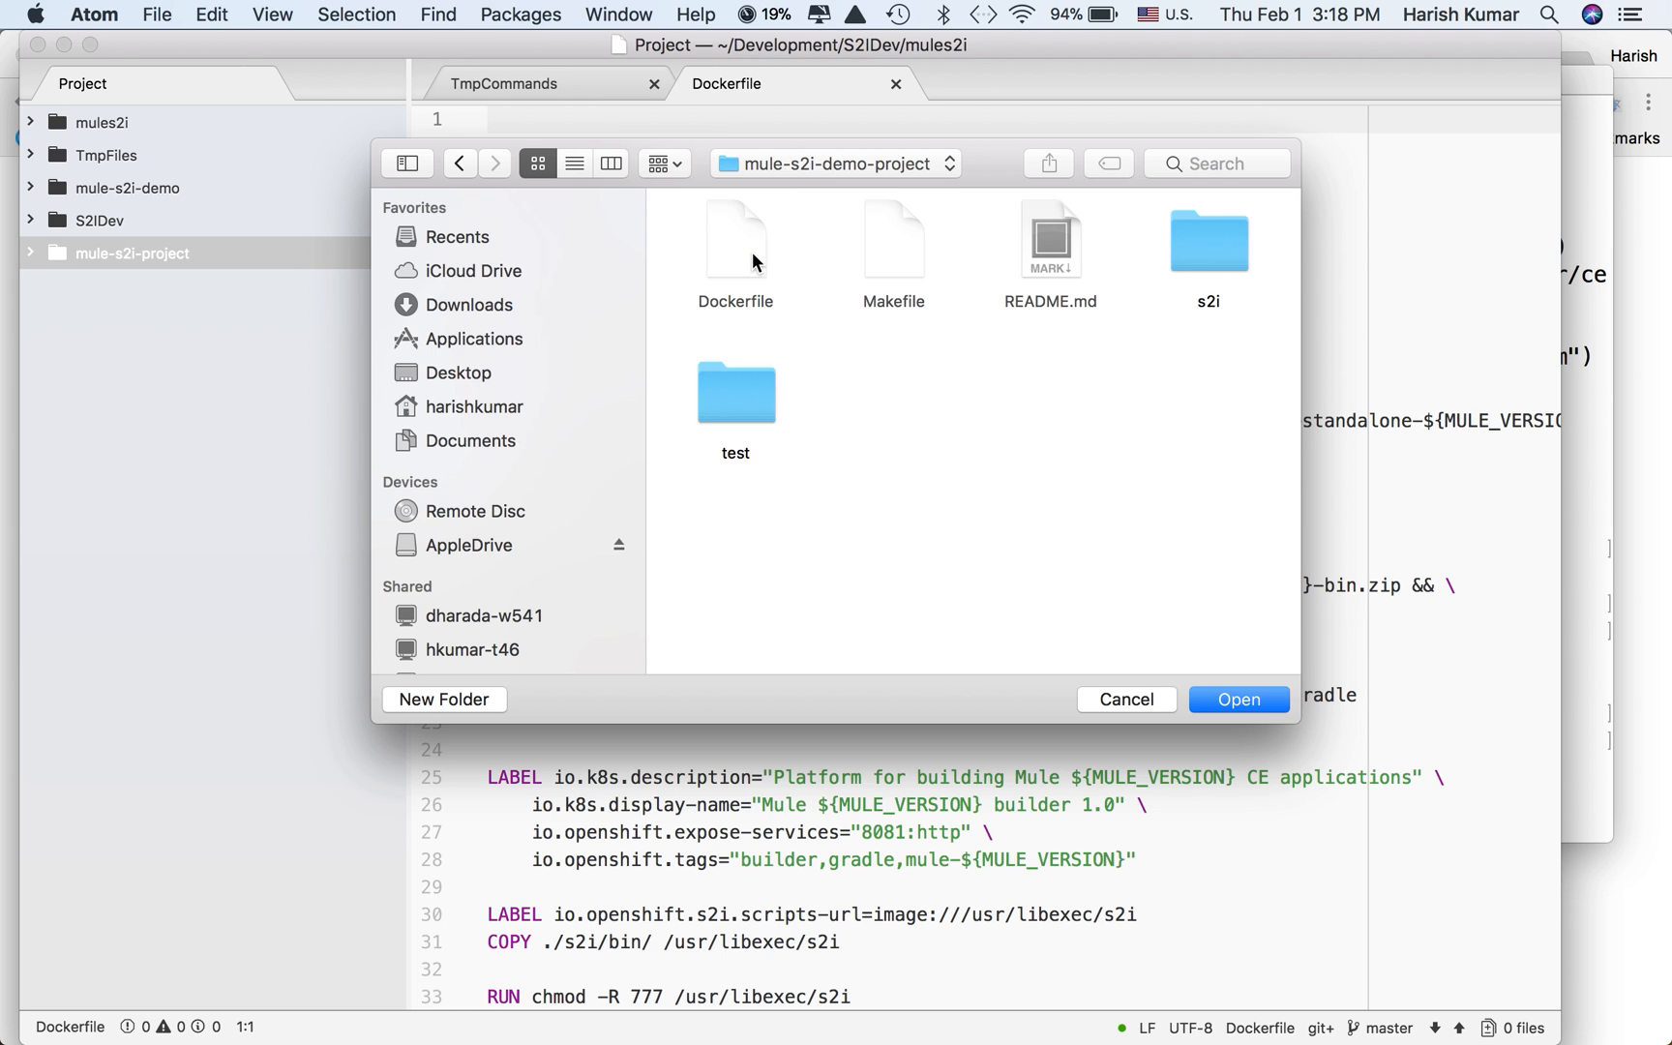
{"action": "left_click", "coordinate": [1241, 699]}
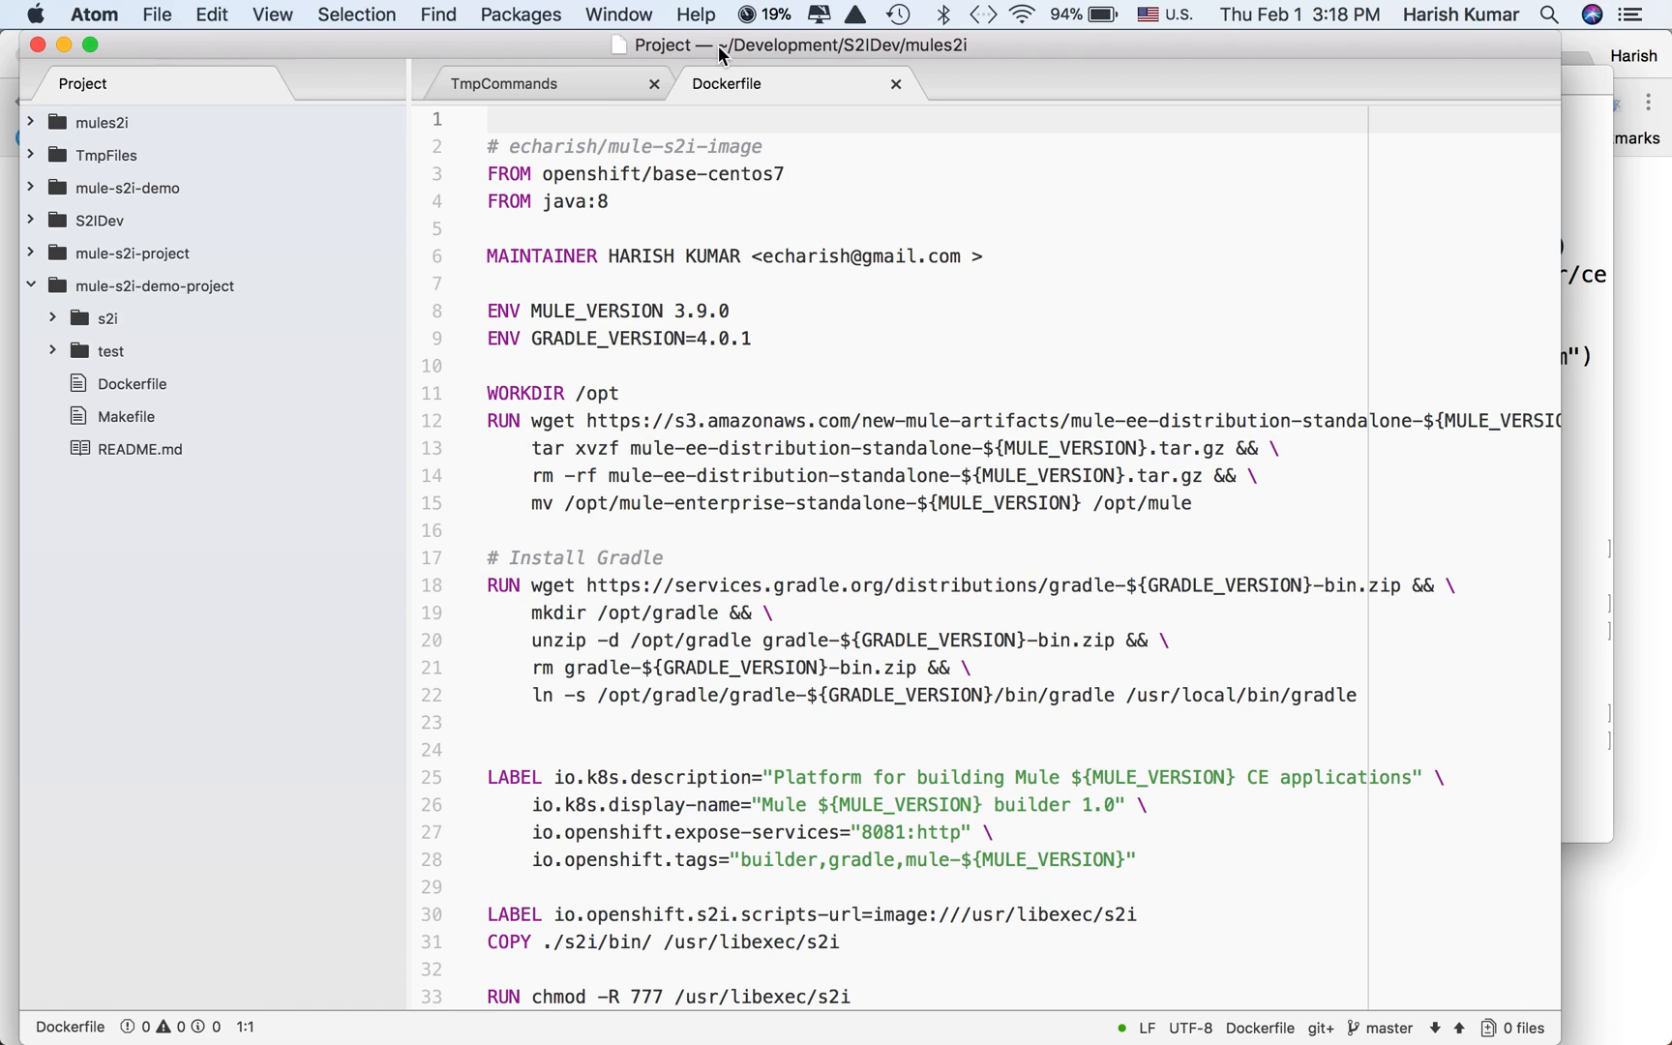
{"action": "mouse_move", "coordinate": [897, 84]}
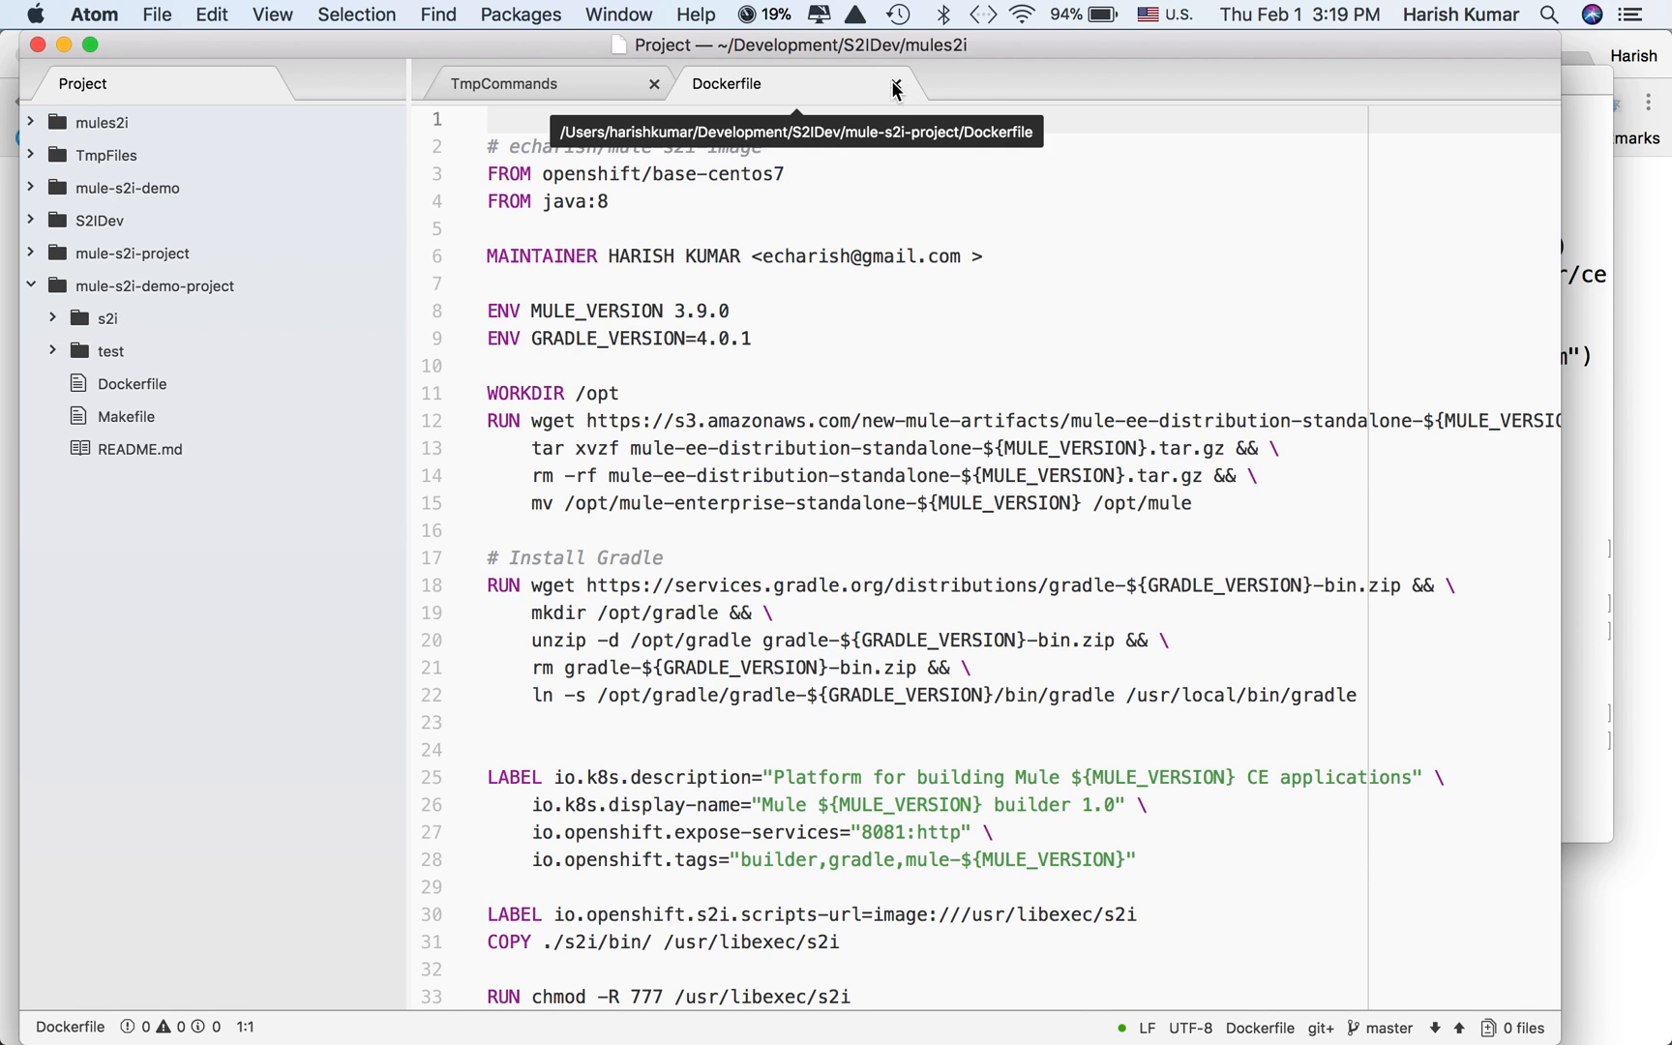
{"action": "left_click", "coordinate": [130, 383]}
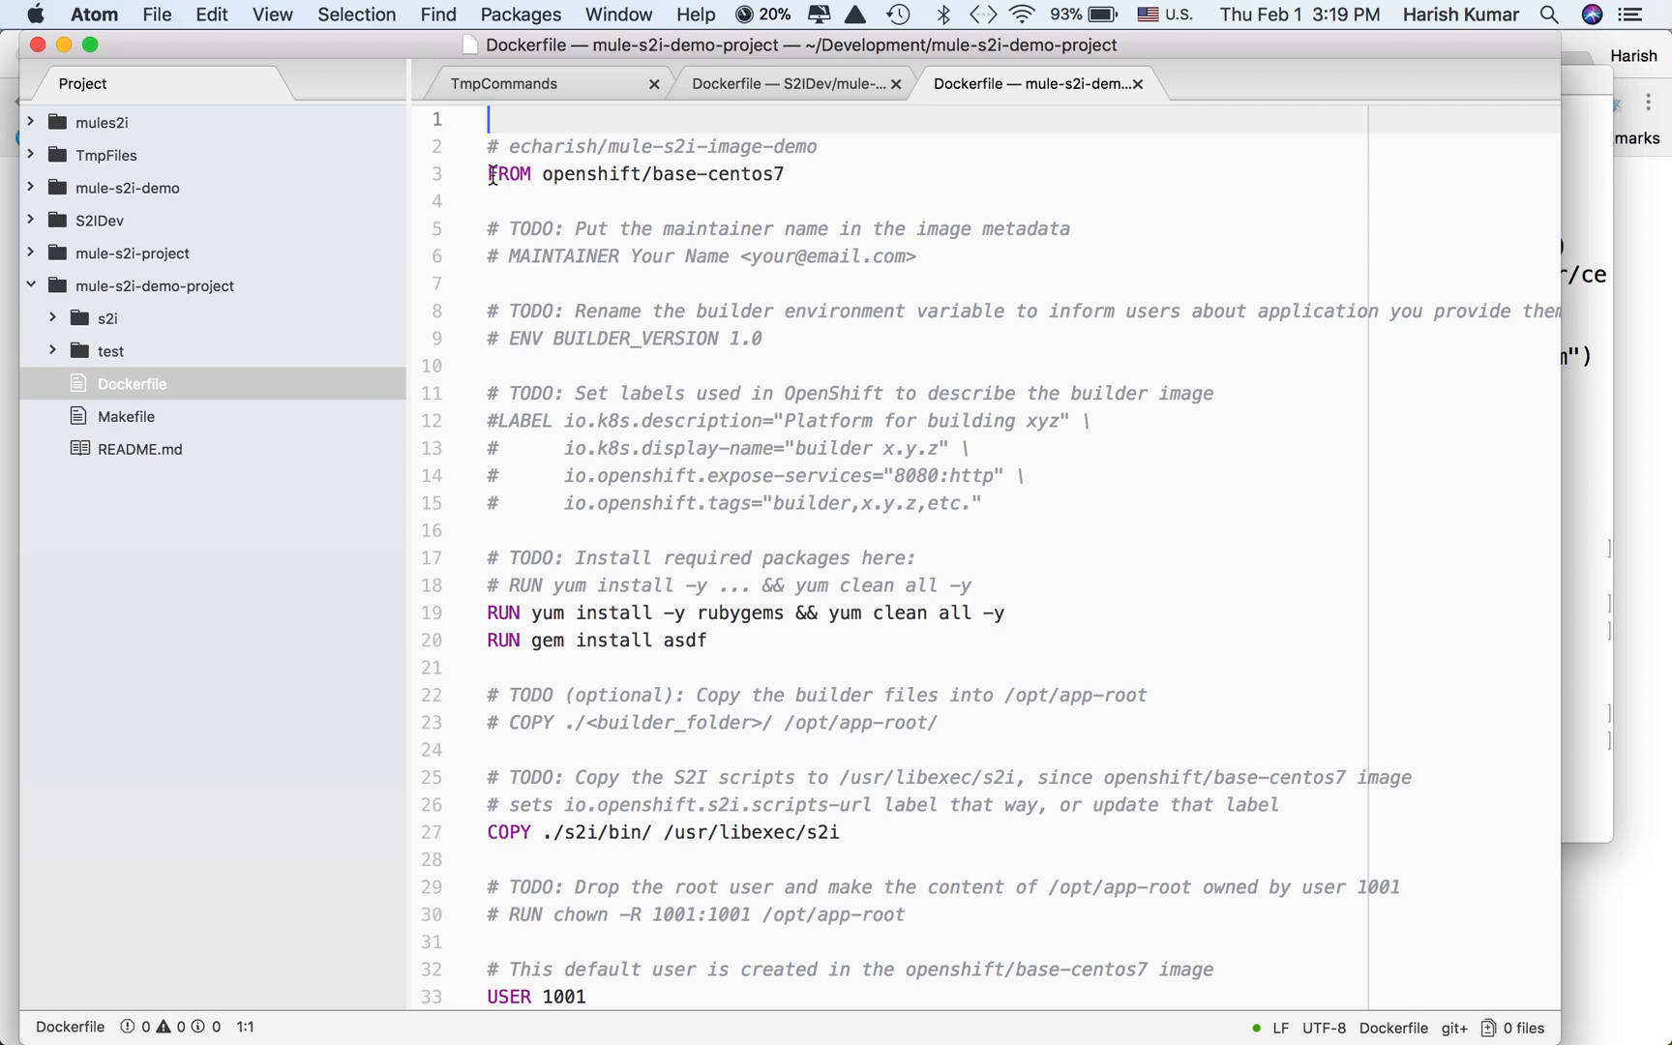
Note the FROM openshift/base-centos7 line, then browse the s2i/bin assemble, run, save-artifacts and usage scripts.
{"action": "left_click_drag", "start_coordinate": [490, 173], "coordinate": [861, 176]}
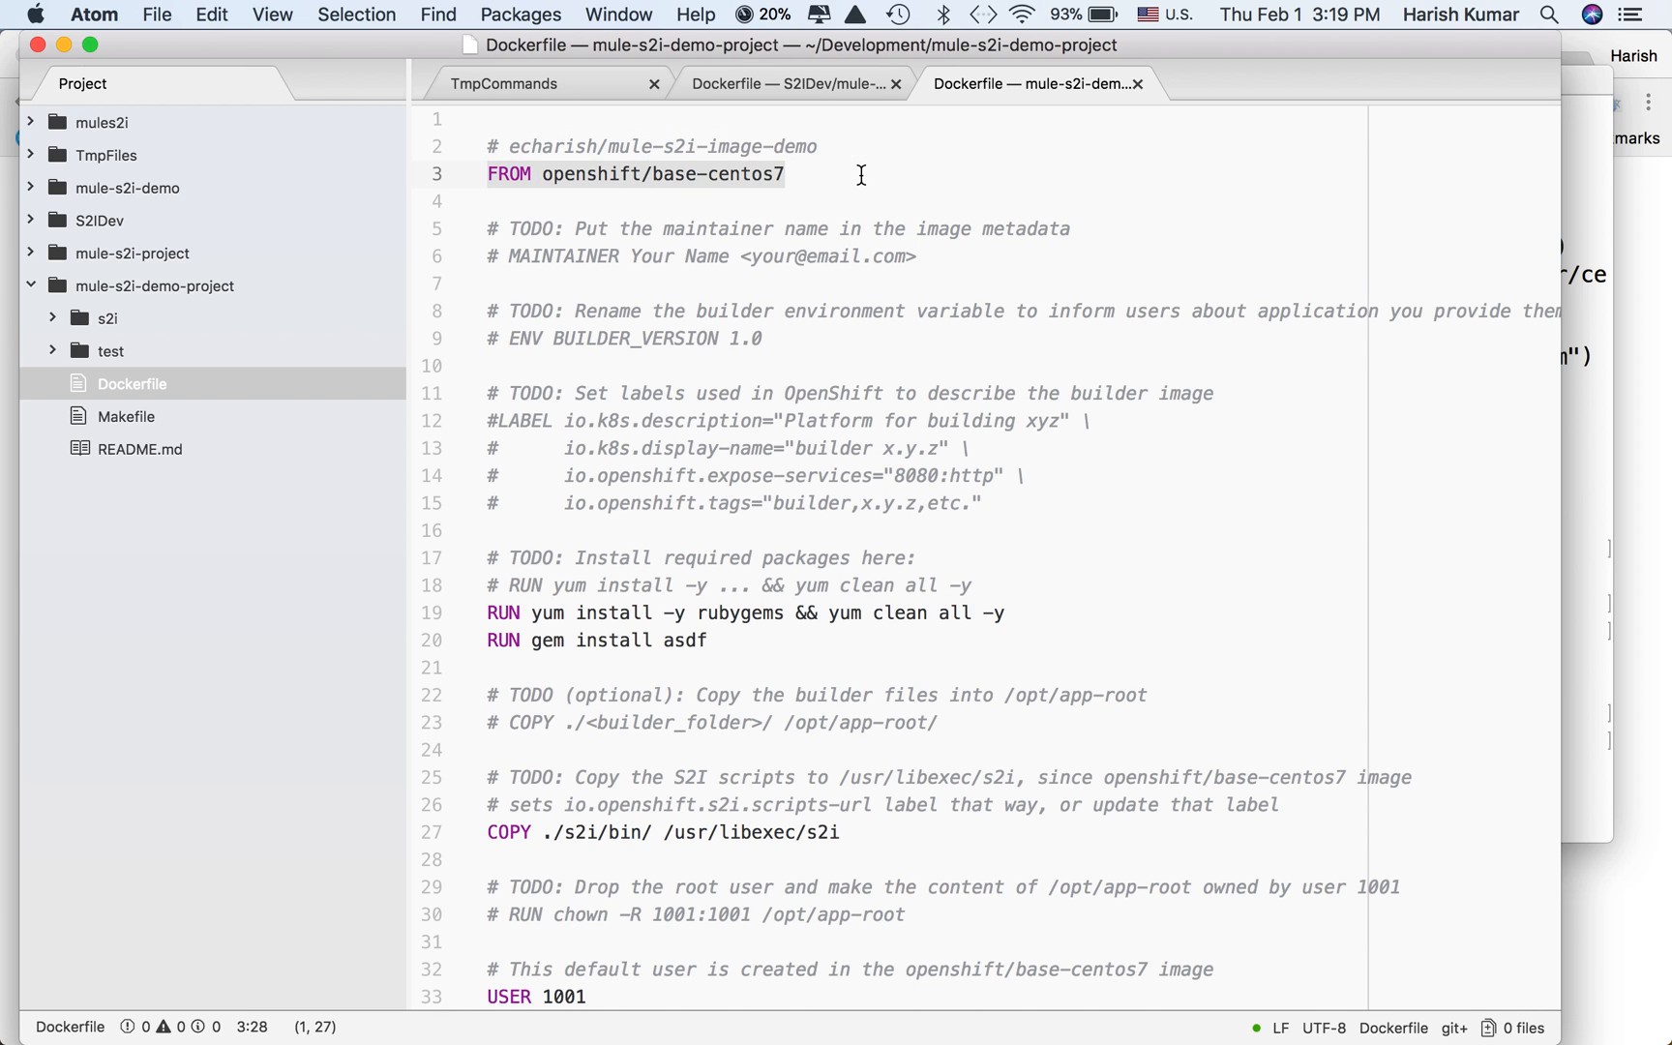
{"action": "scroll", "coordinate": [861, 175], "scroll_direction": "down", "scroll_amount": 4}
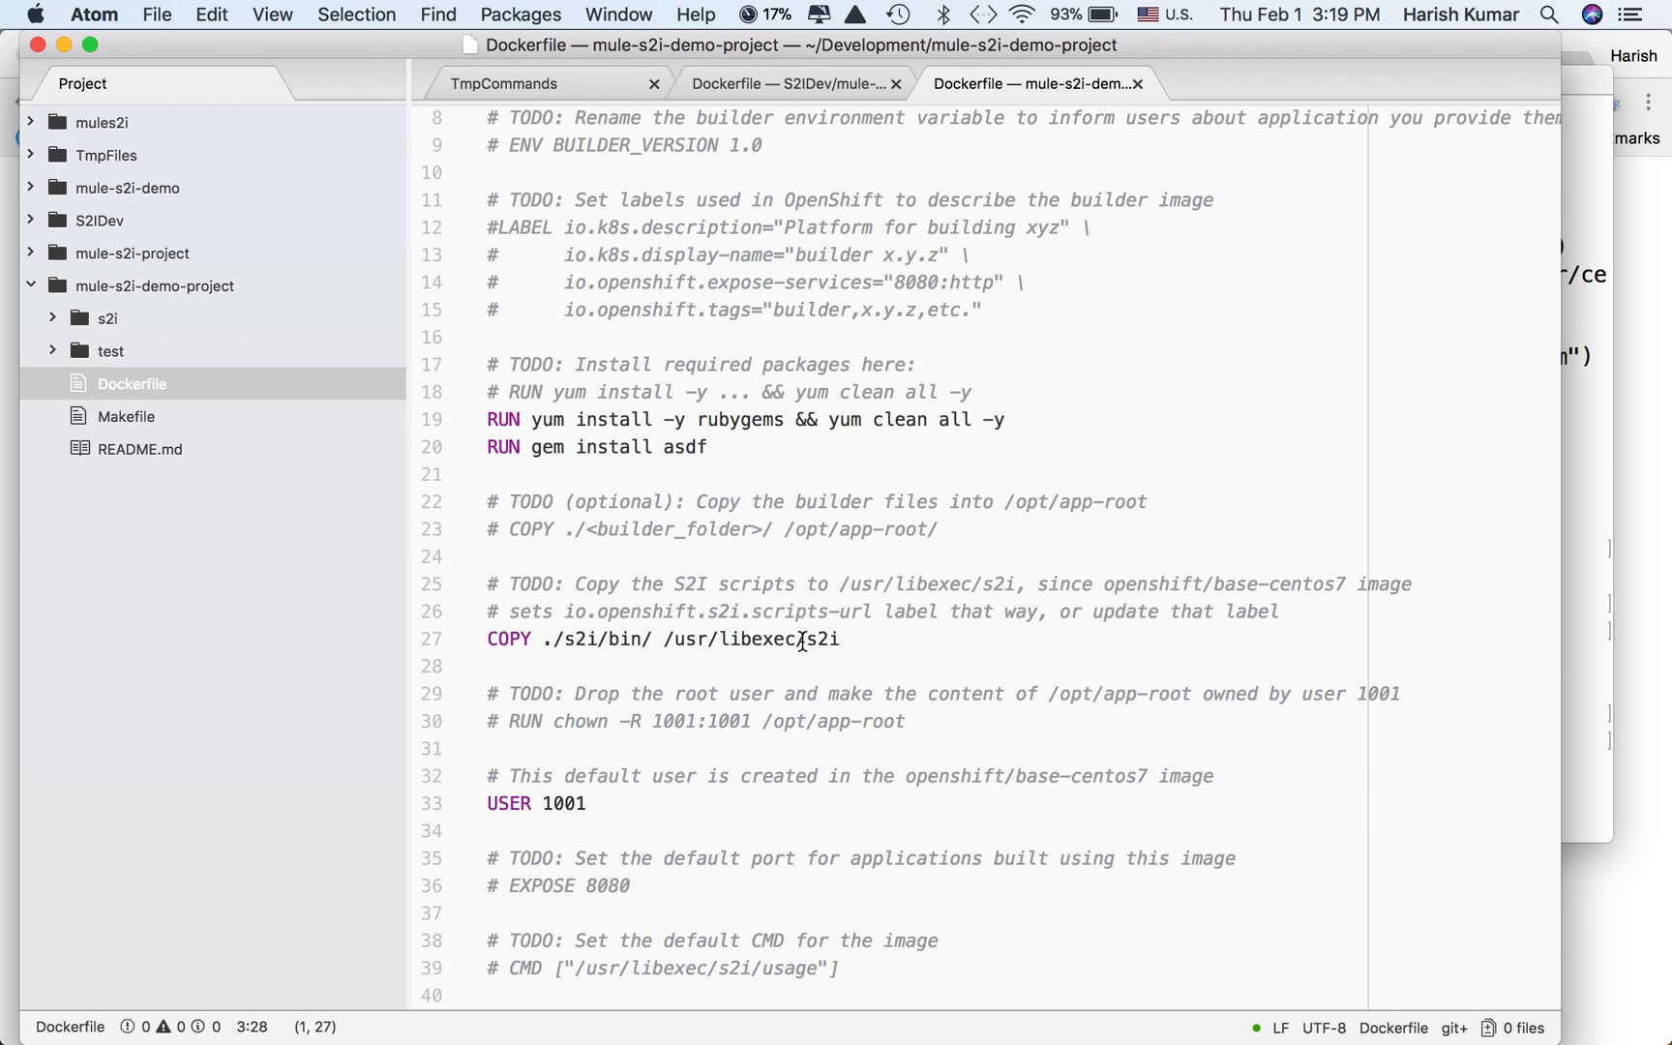
{"action": "left_click", "coordinate": [53, 317]}
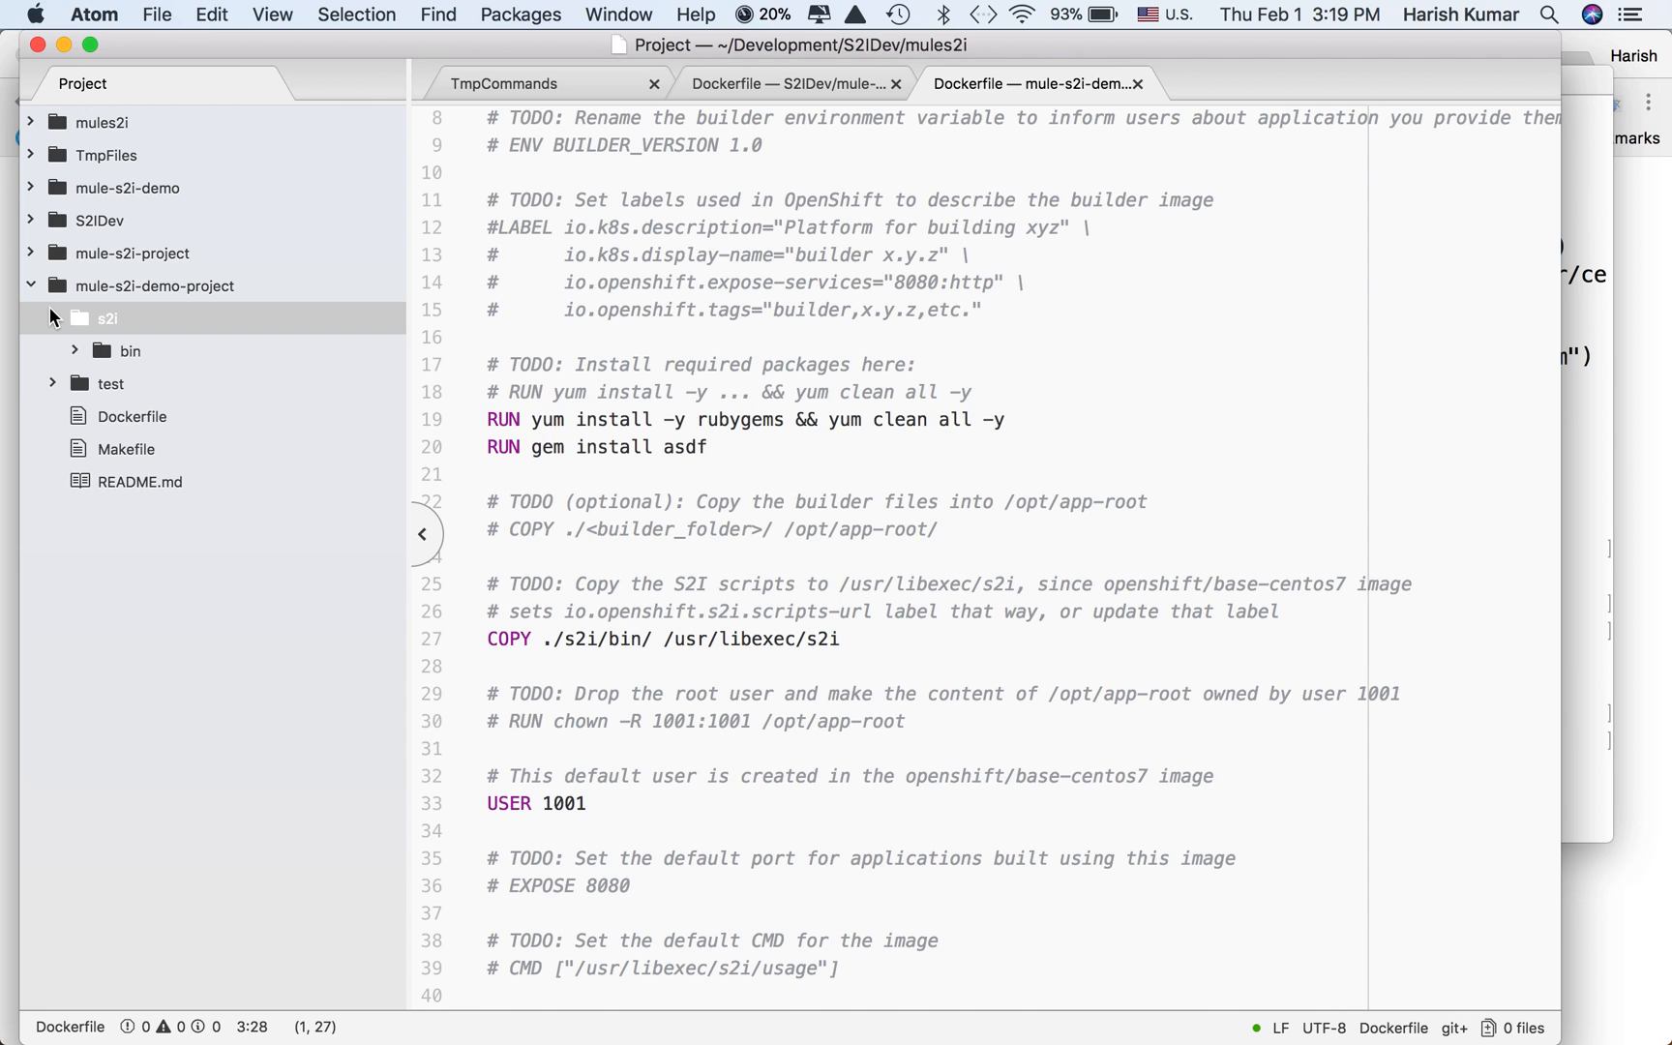
{"action": "left_click", "coordinate": [75, 350]}
{"action": "left_click", "coordinate": [157, 386]}
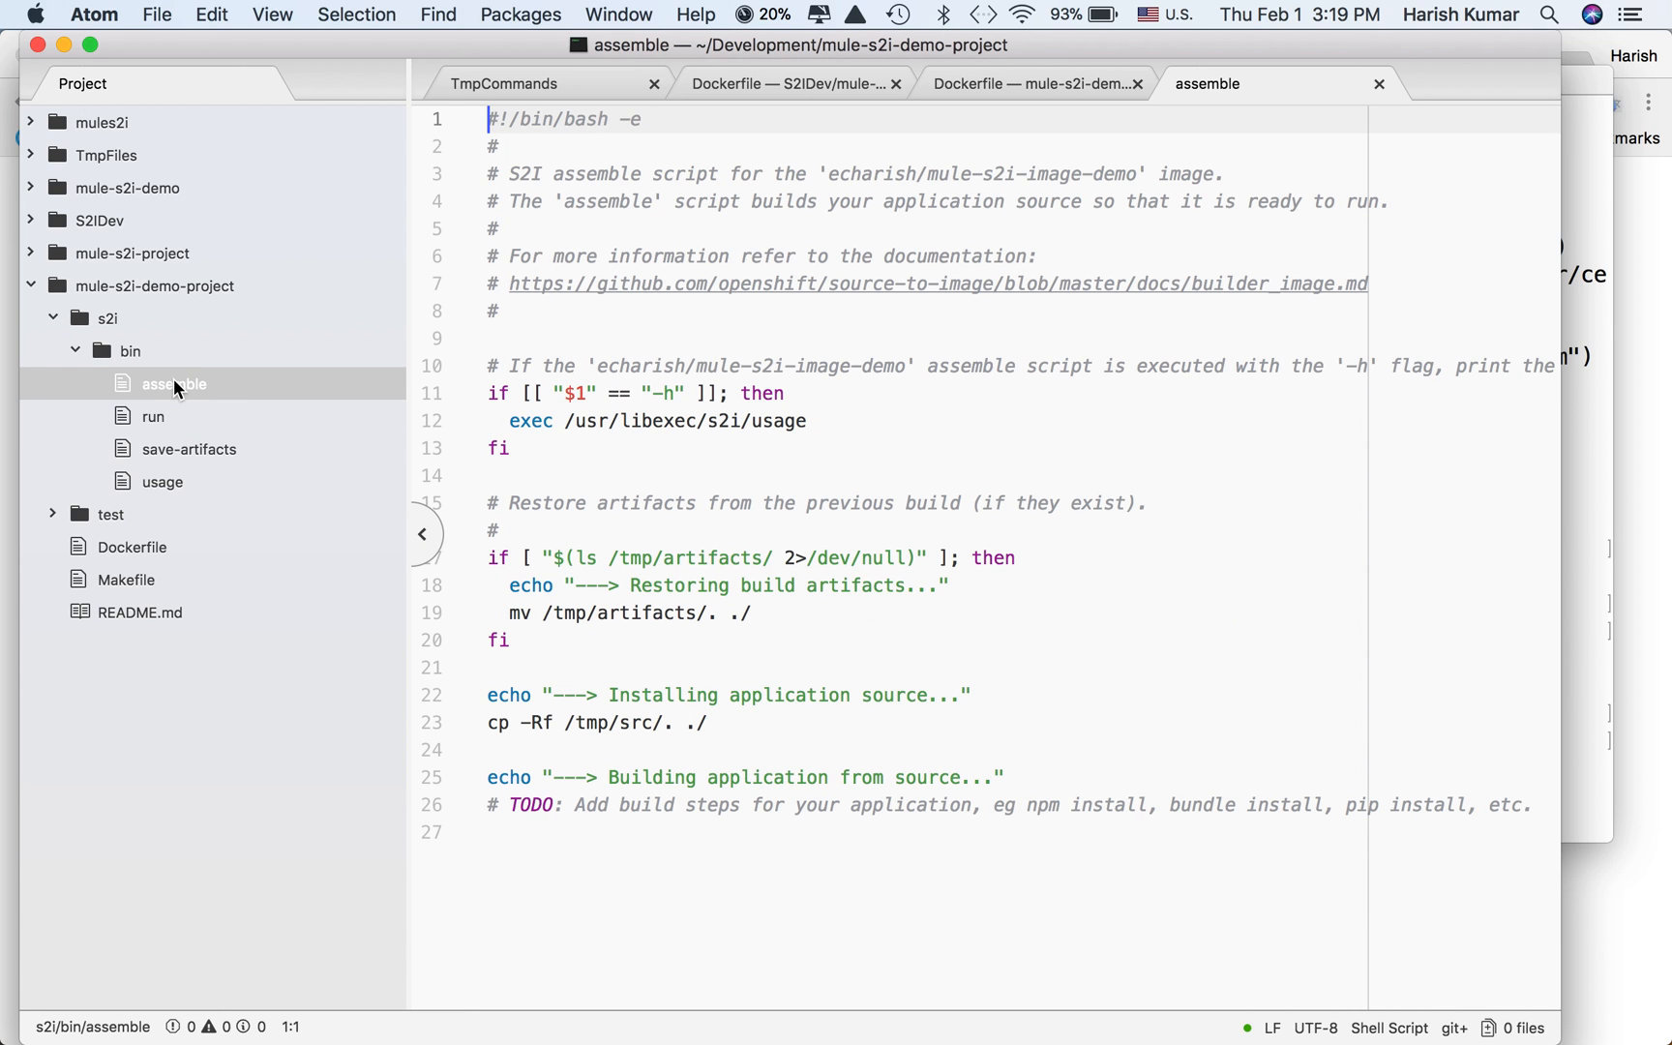
{"action": "left_click", "coordinate": [154, 416]}
{"action": "left_click", "coordinate": [158, 449]}
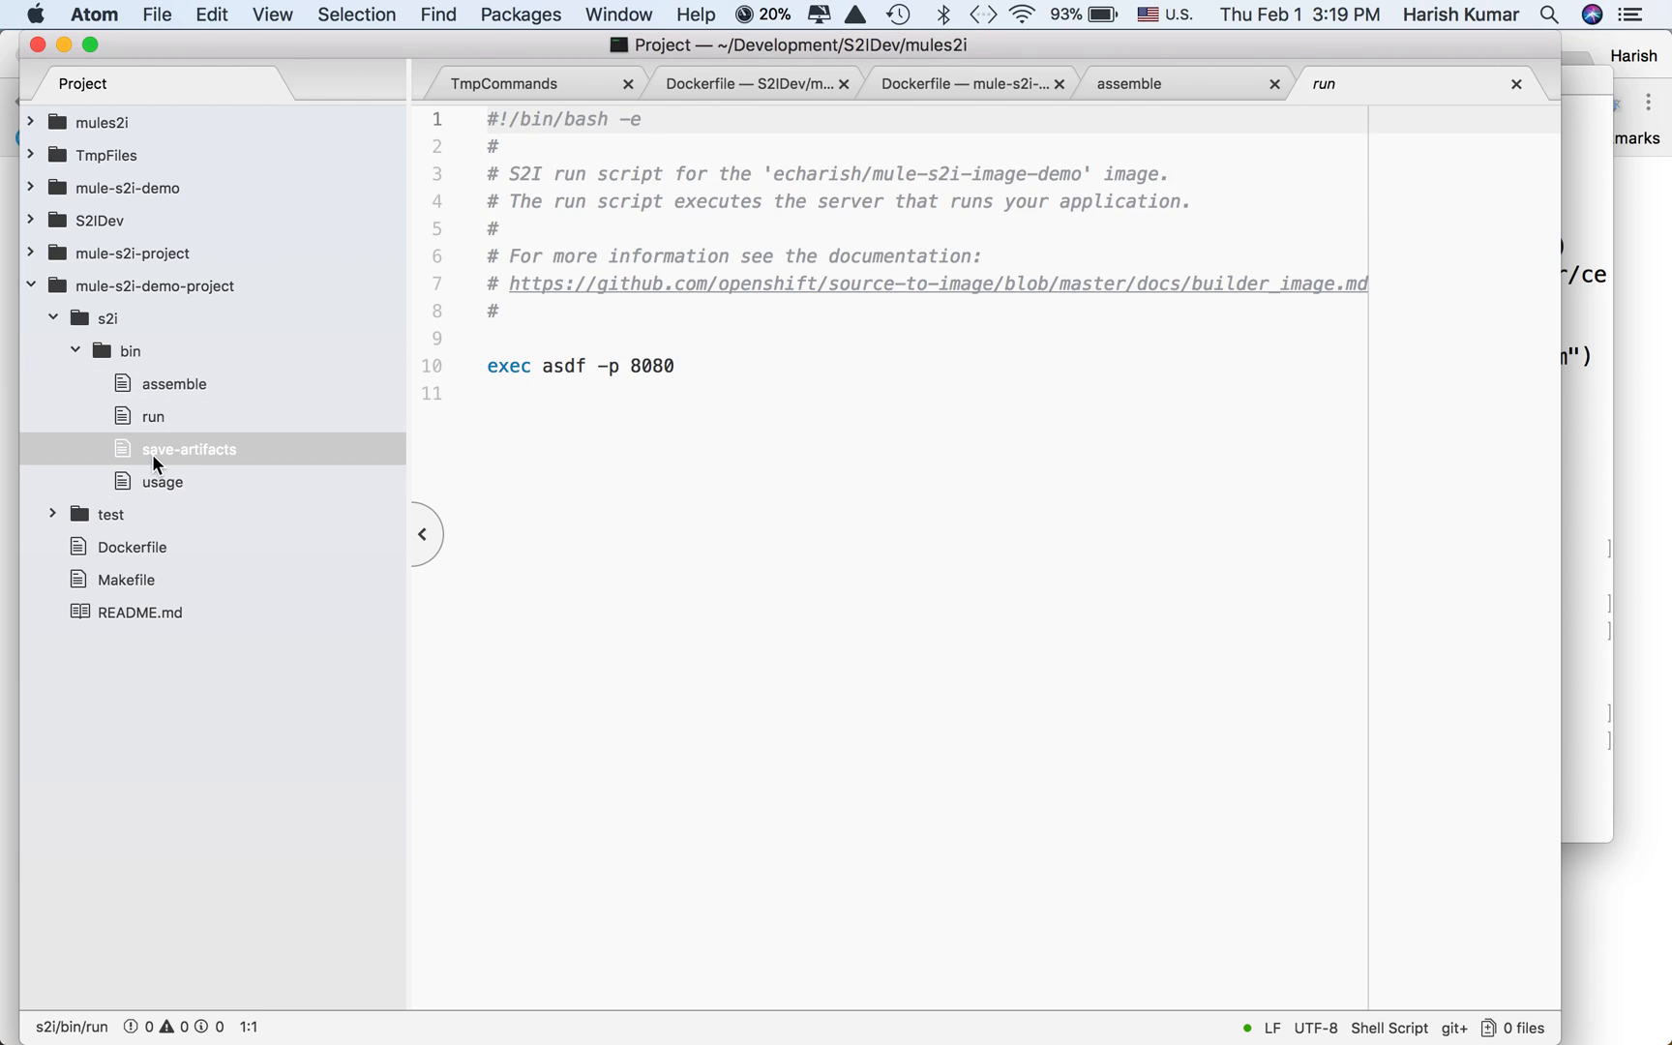
{"action": "left_click", "coordinate": [157, 482]}
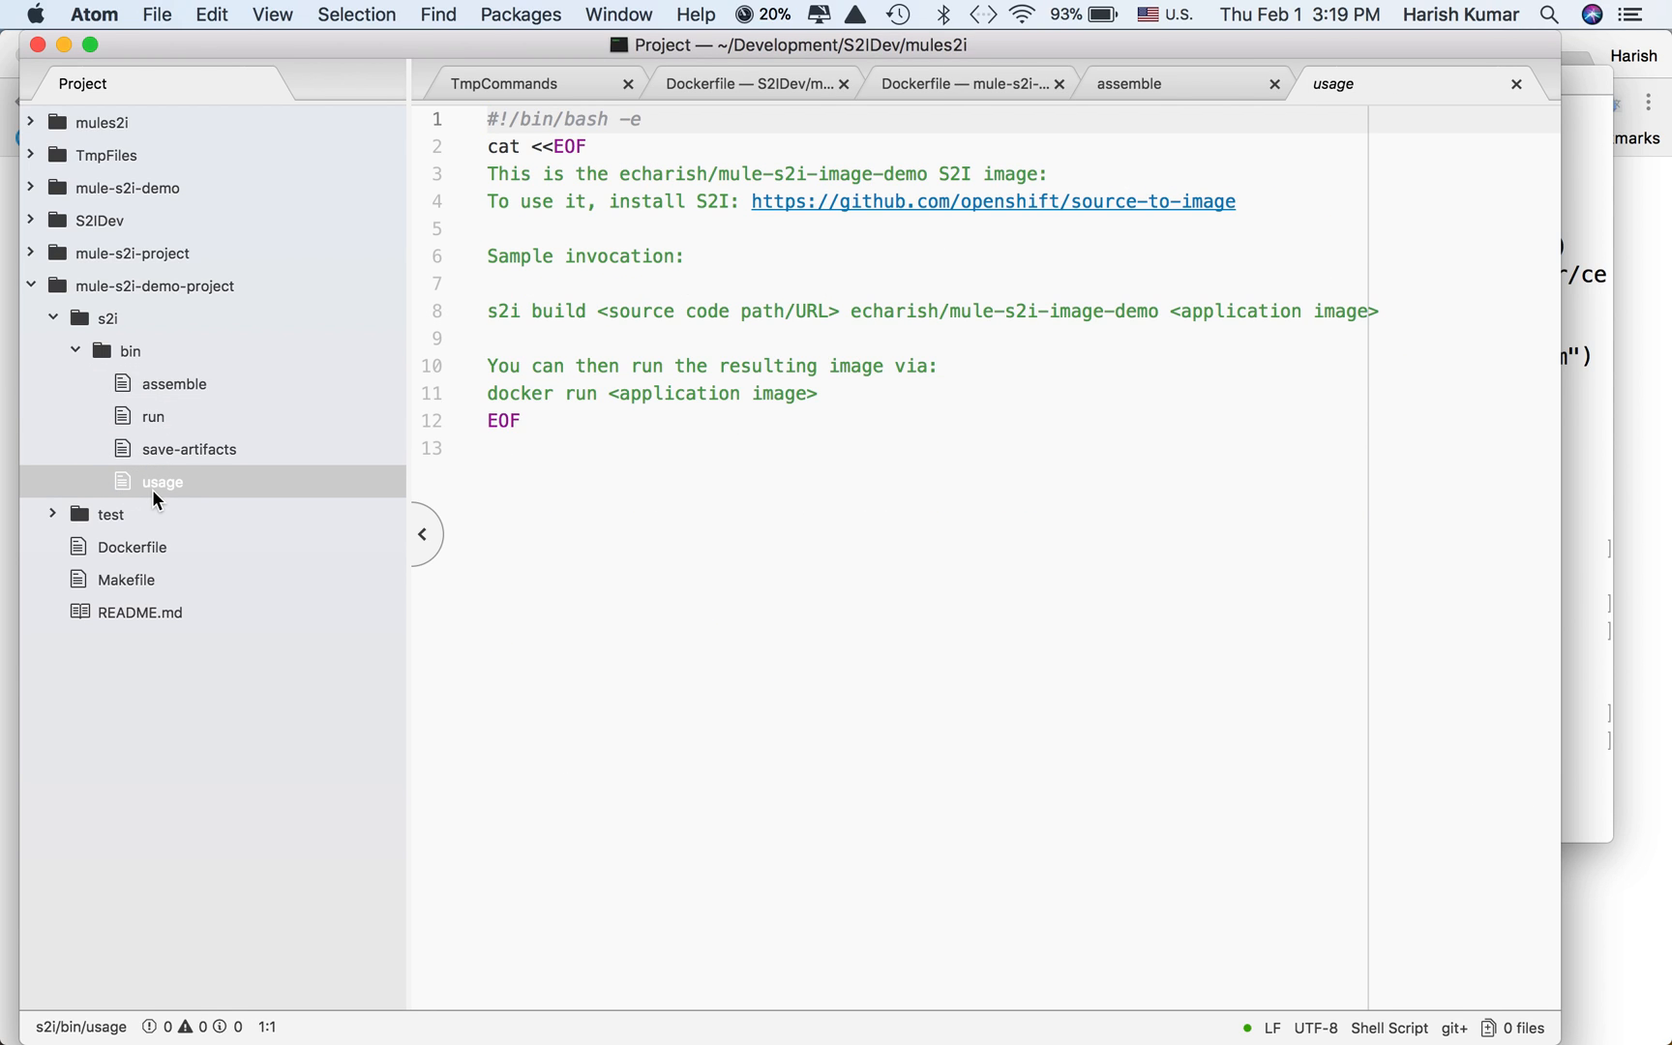
Expand the test/test-app folders and show the project's README.md.
{"action": "left_click", "coordinate": [55, 514]}
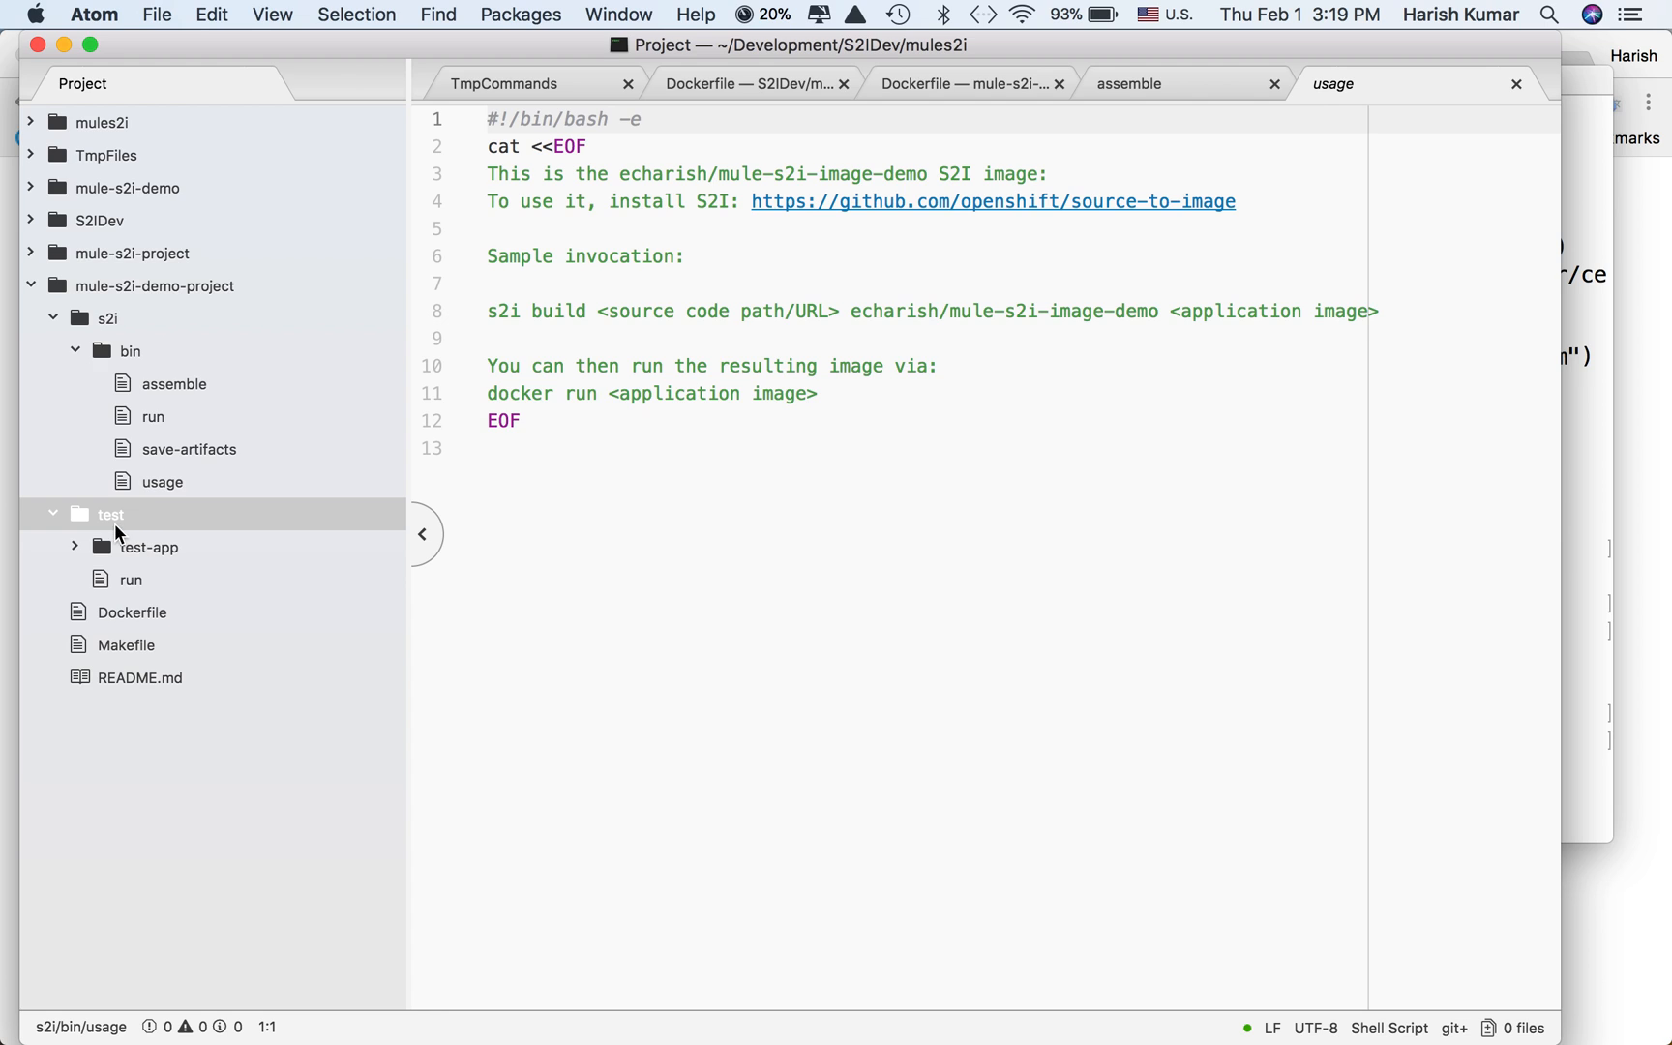
{"action": "left_click", "coordinate": [77, 548]}
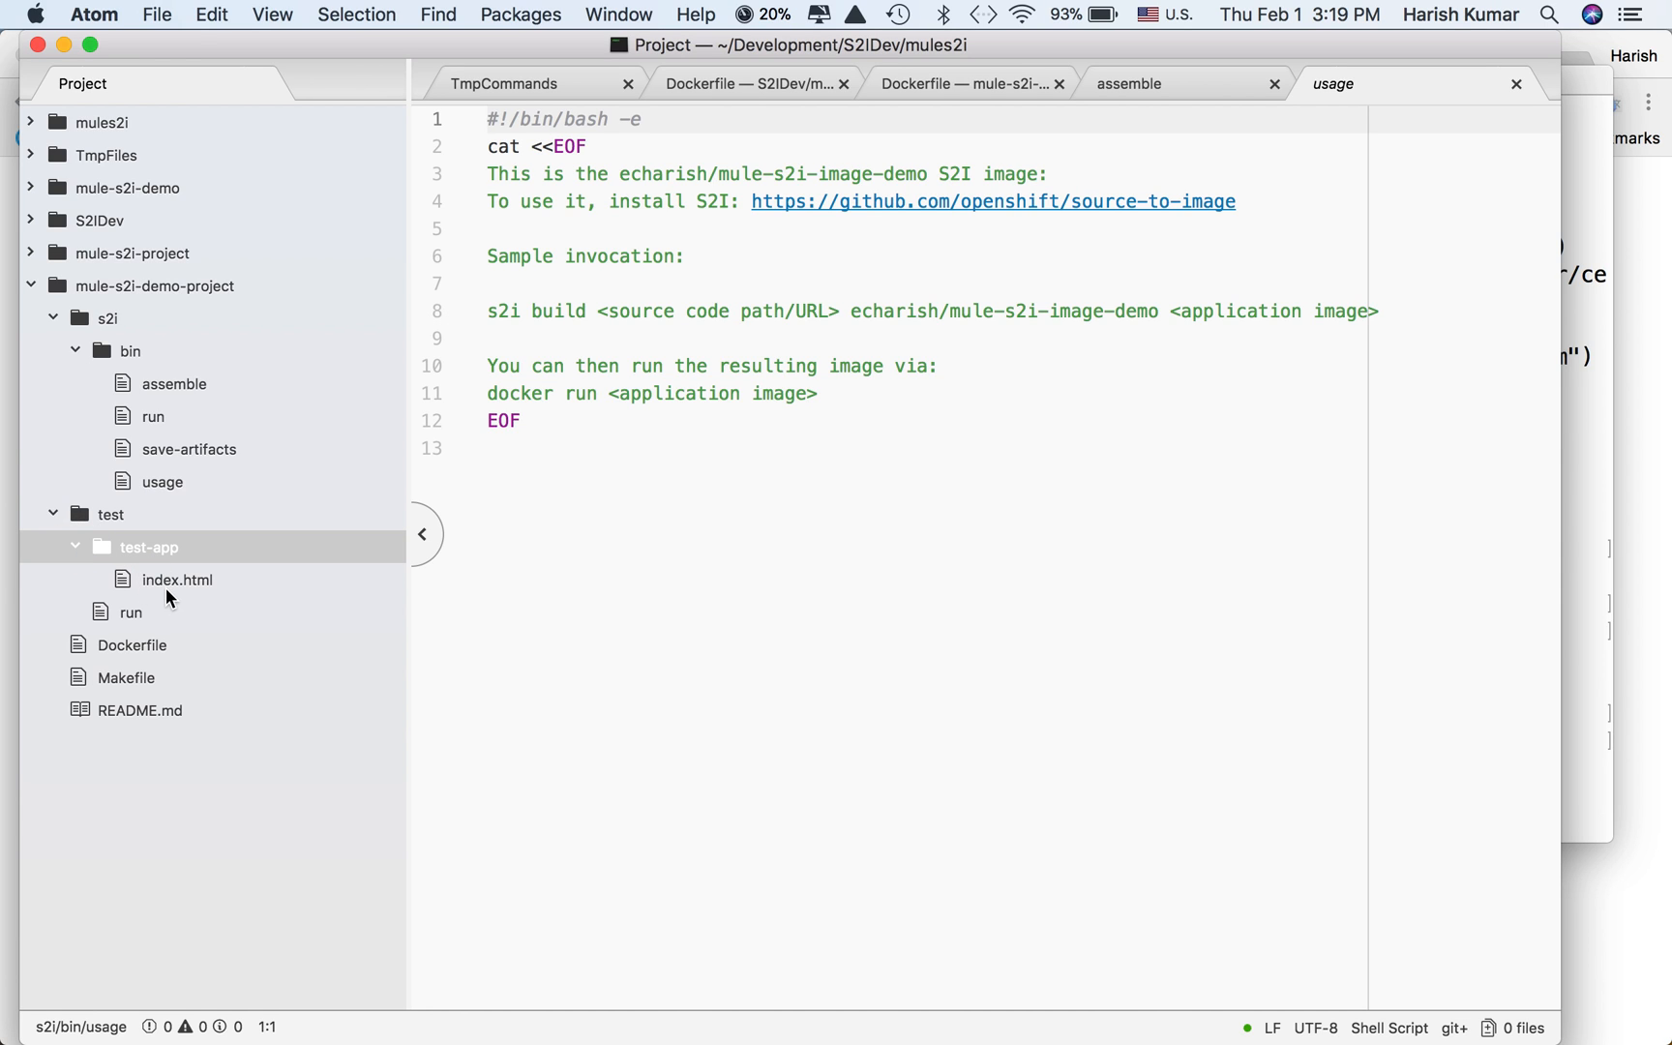
{"action": "left_click", "coordinate": [132, 710]}
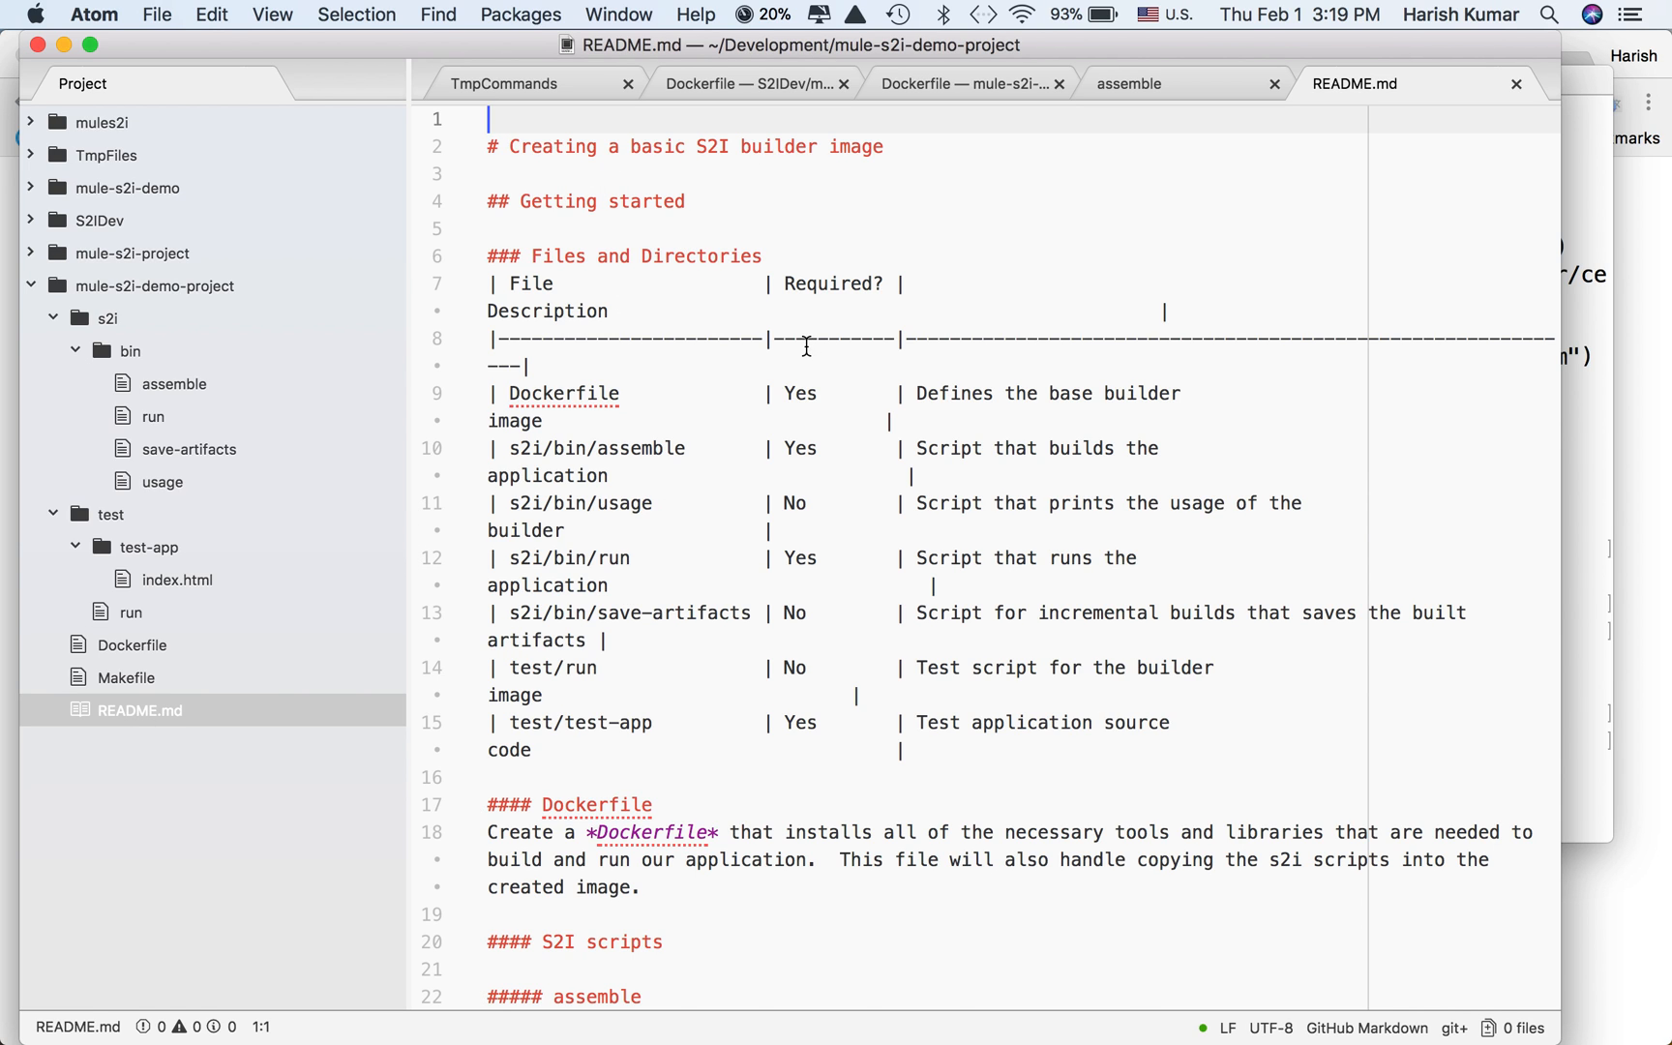
{"action": "scroll", "coordinate": [807, 346], "scroll_direction": "down", "scroll_amount": 3}
{"action": "scroll", "coordinate": [806, 344], "scroll_direction": "down", "scroll_amount": 3}
{"action": "scroll", "coordinate": [806, 344], "scroll_direction": "down", "scroll_amount": 3}
{"action": "scroll", "coordinate": [807, 345], "scroll_direction": "down", "scroll_amount": 3}
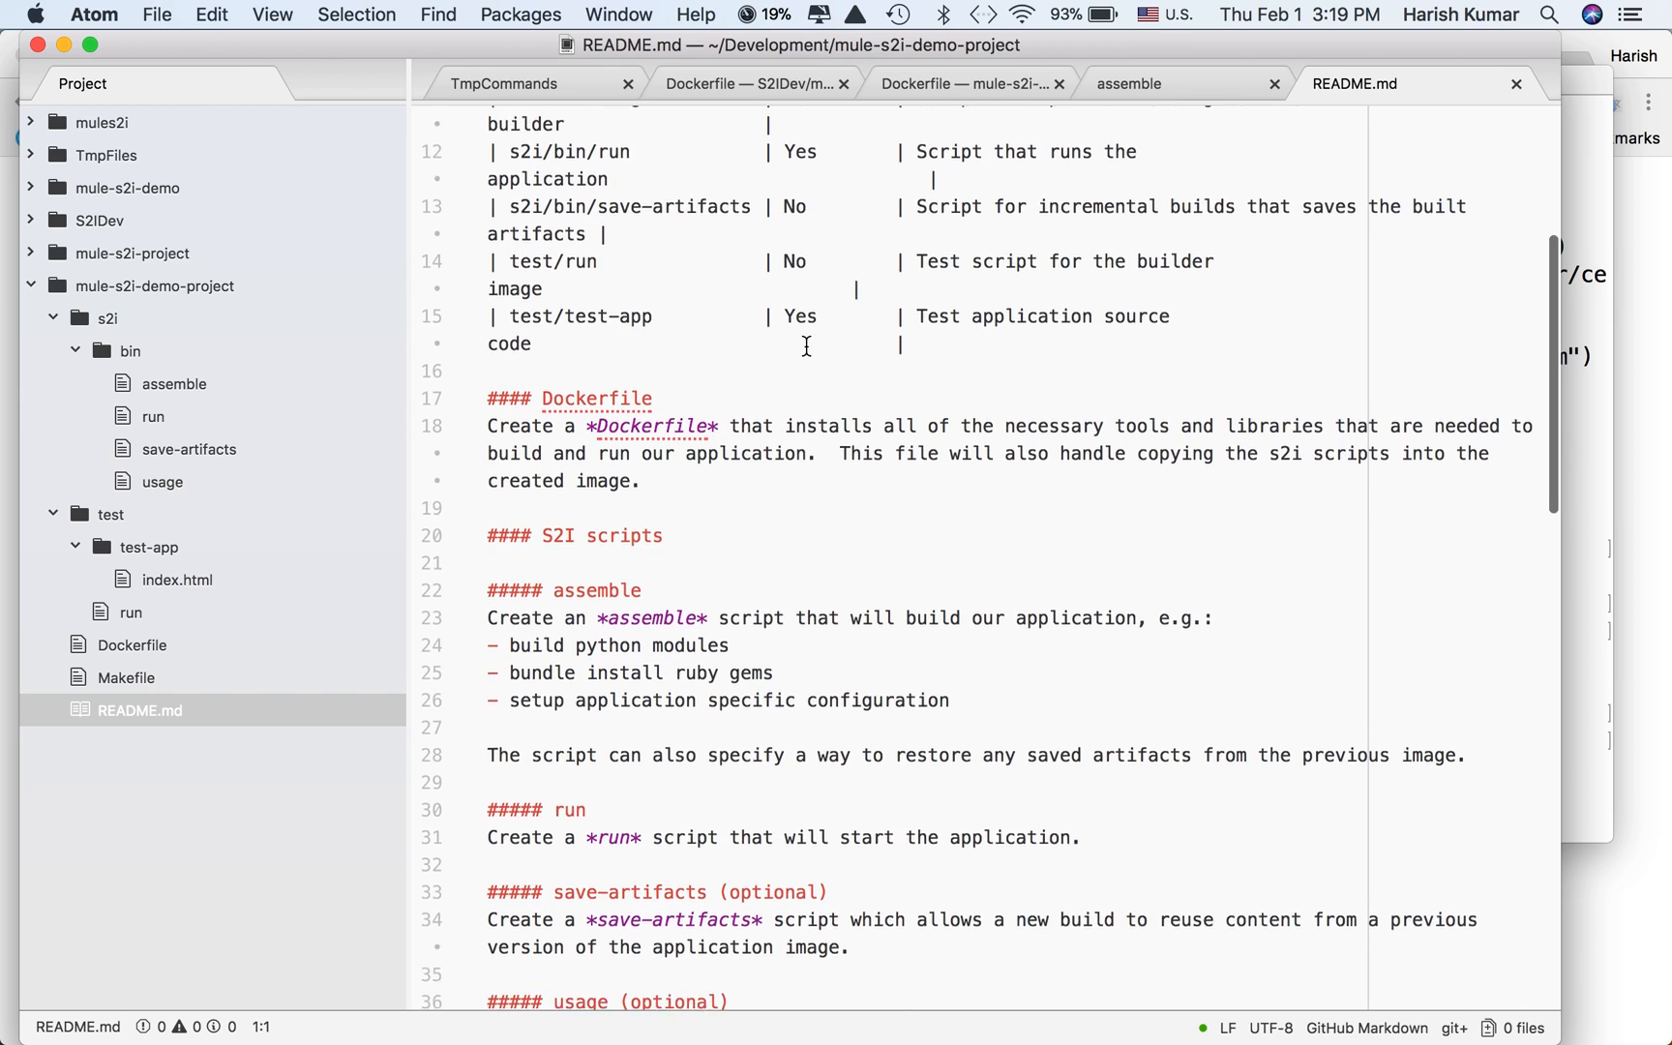
{"action": "scroll", "coordinate": [807, 346], "scroll_direction": "down", "scroll_amount": 2}
{"action": "scroll", "coordinate": [806, 345], "scroll_direction": "down", "scroll_amount": 3}
{"action": "scroll", "coordinate": [805, 344], "scroll_direction": "down", "scroll_amount": 3}
{"action": "scroll", "coordinate": [805, 344], "scroll_direction": "down", "scroll_amount": 3}
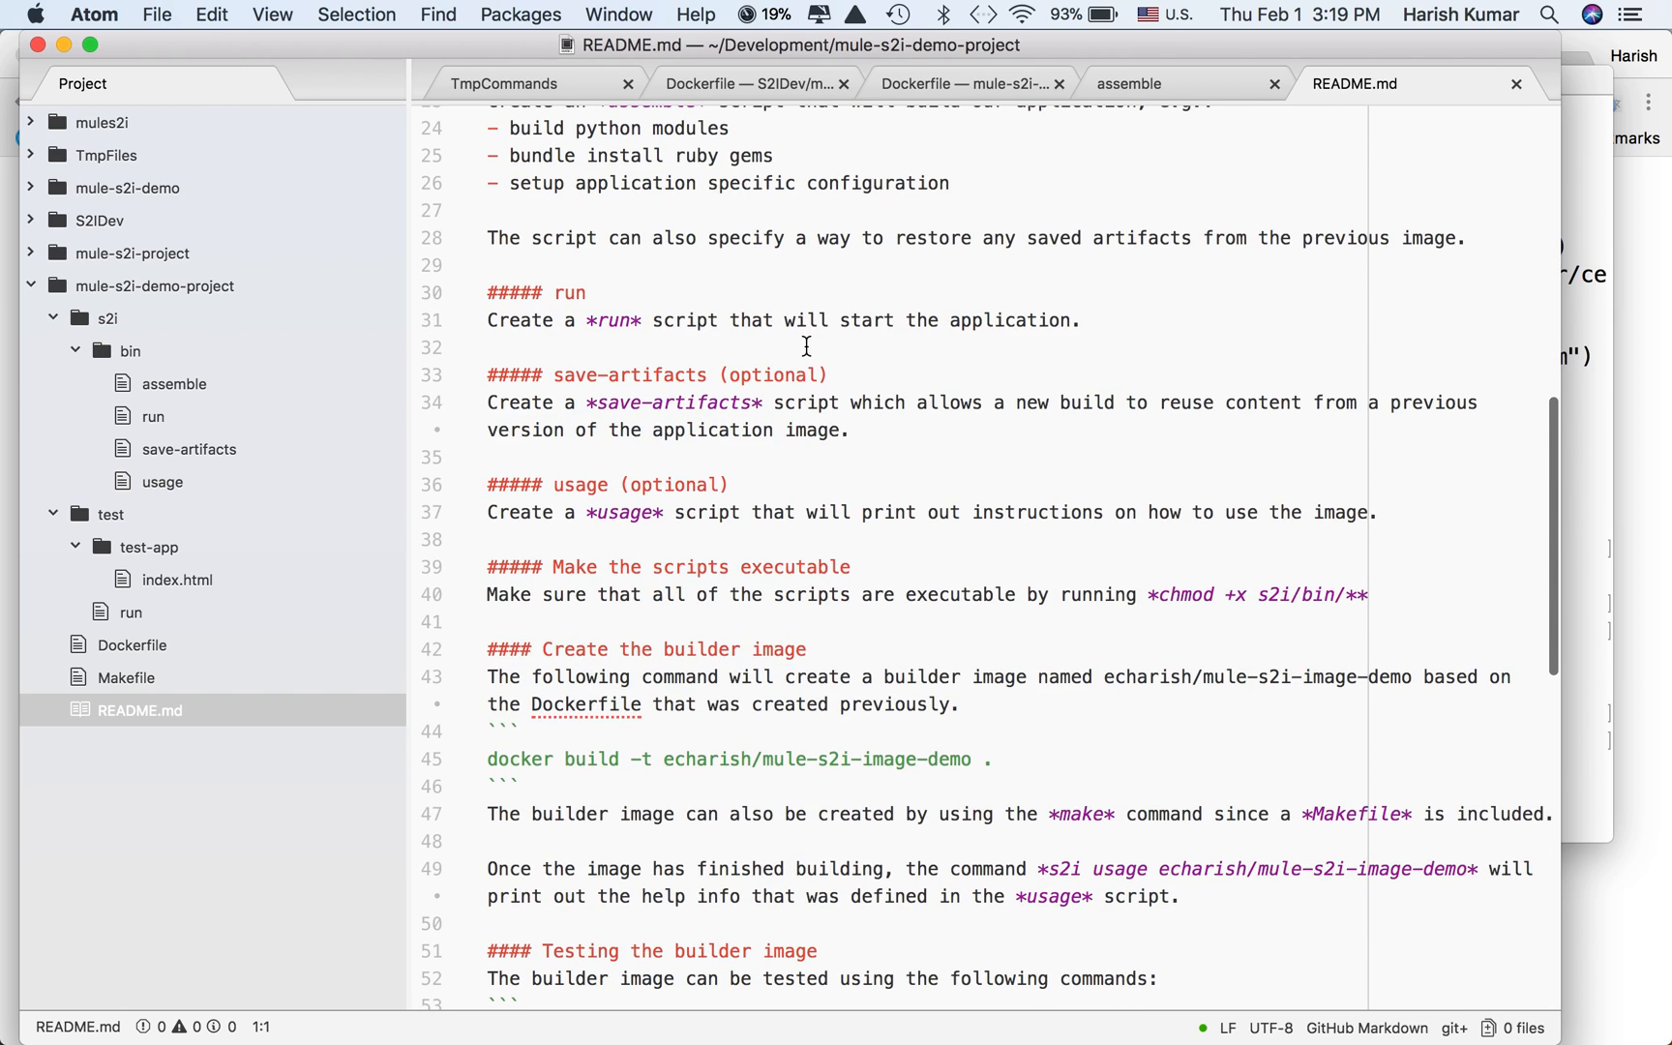
Mark the builder image name in the README build command, then return to the Dockerfile.
{"action": "left_click_drag", "start_coordinate": [666, 758], "coordinate": [976, 759]}
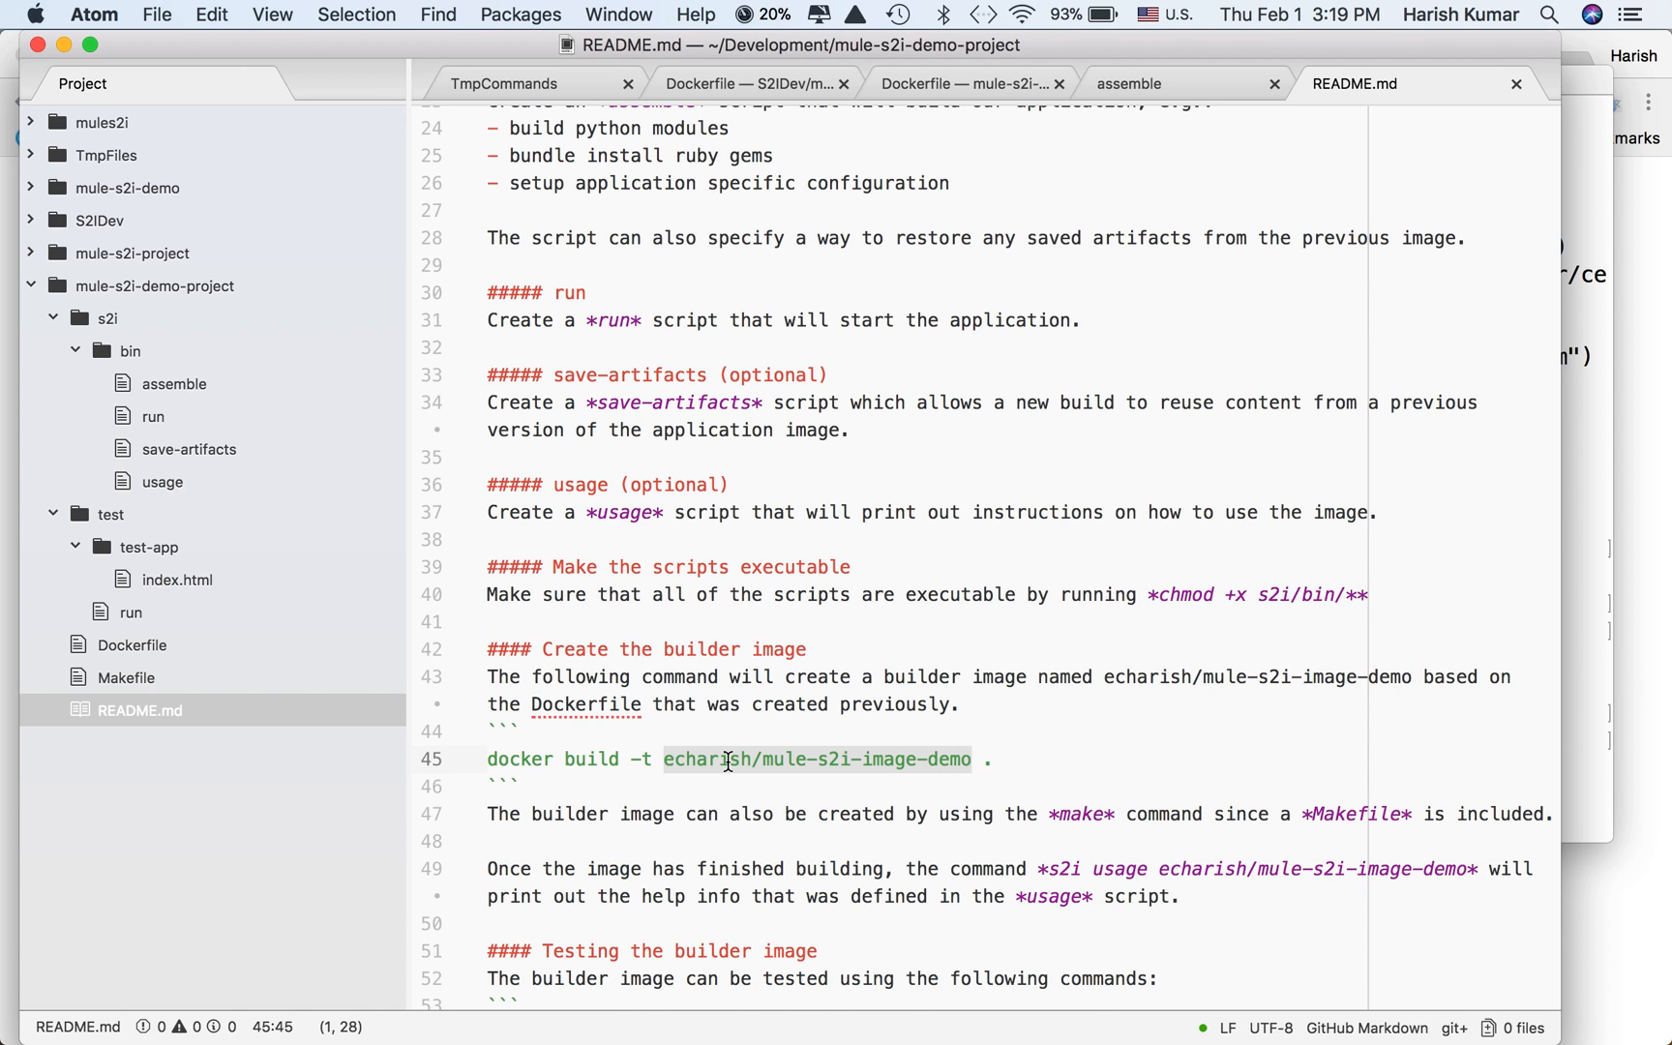
{"action": "scroll", "coordinate": [728, 760], "scroll_direction": "down", "scroll_amount": 5}
{"action": "scroll", "coordinate": [729, 760], "scroll_direction": "down", "scroll_amount": 4}
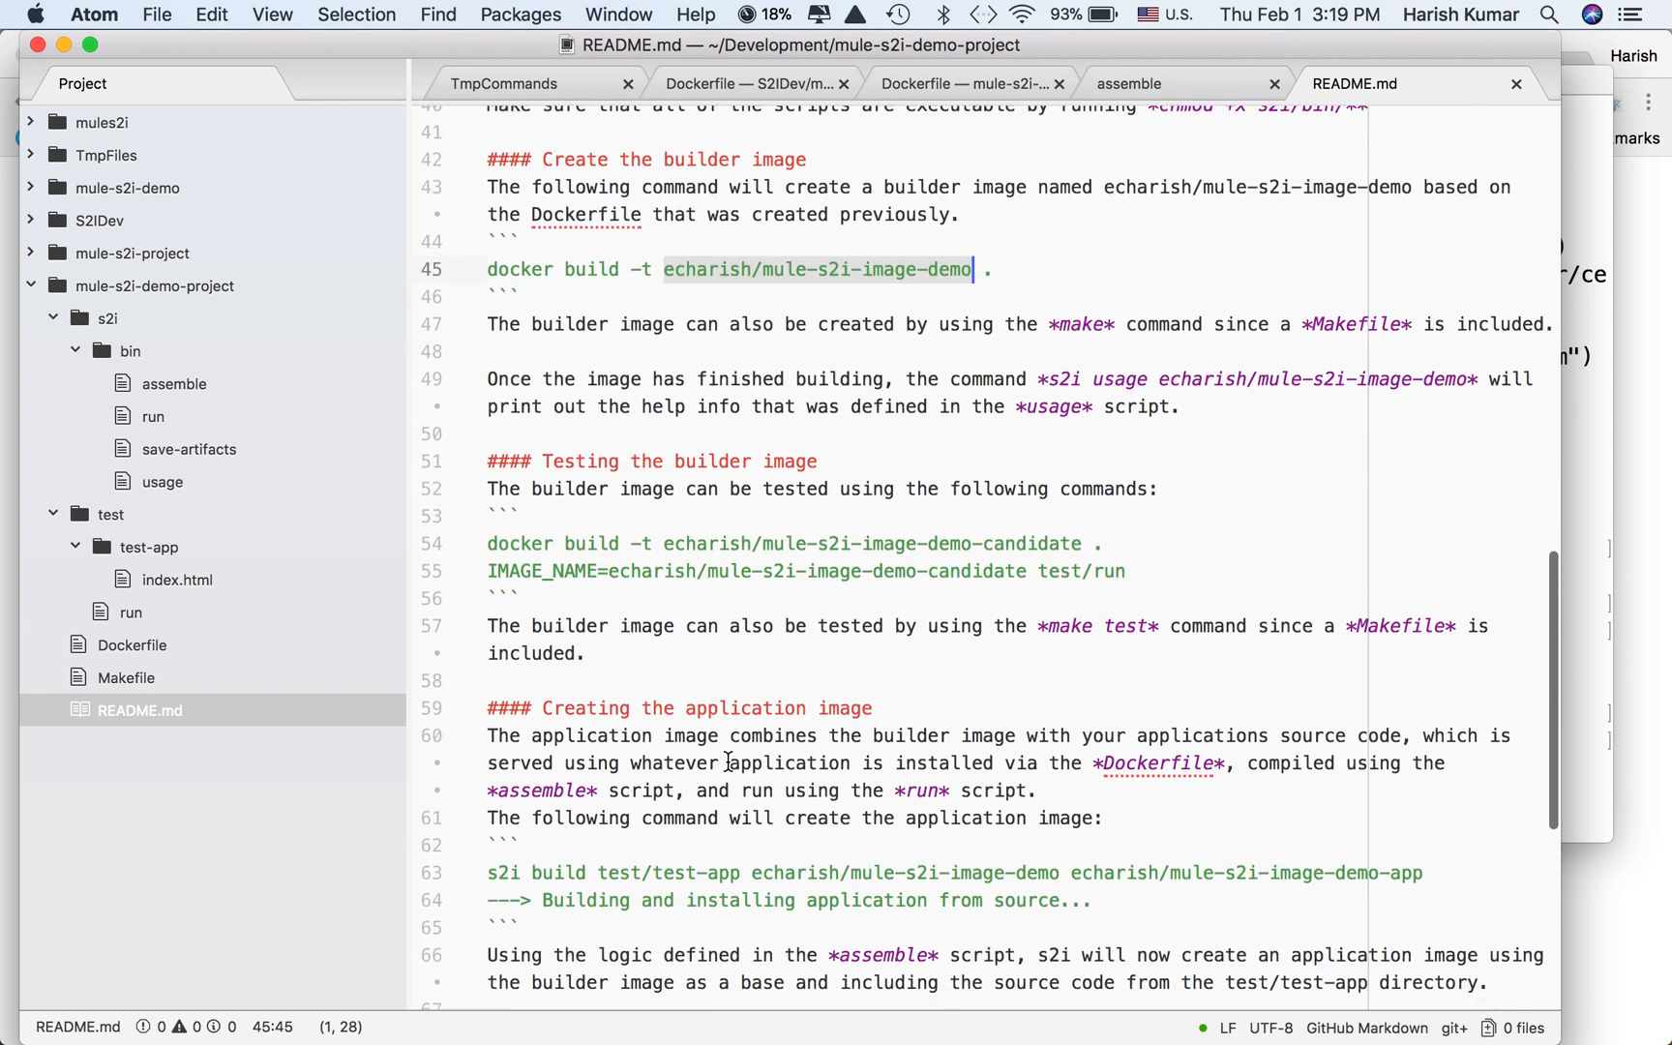
{"action": "scroll", "coordinate": [730, 761], "scroll_direction": "down", "scroll_amount": 3}
{"action": "scroll", "coordinate": [730, 759], "scroll_direction": "down", "scroll_amount": 3}
{"action": "scroll", "coordinate": [728, 760], "scroll_direction": "down", "scroll_amount": 2}
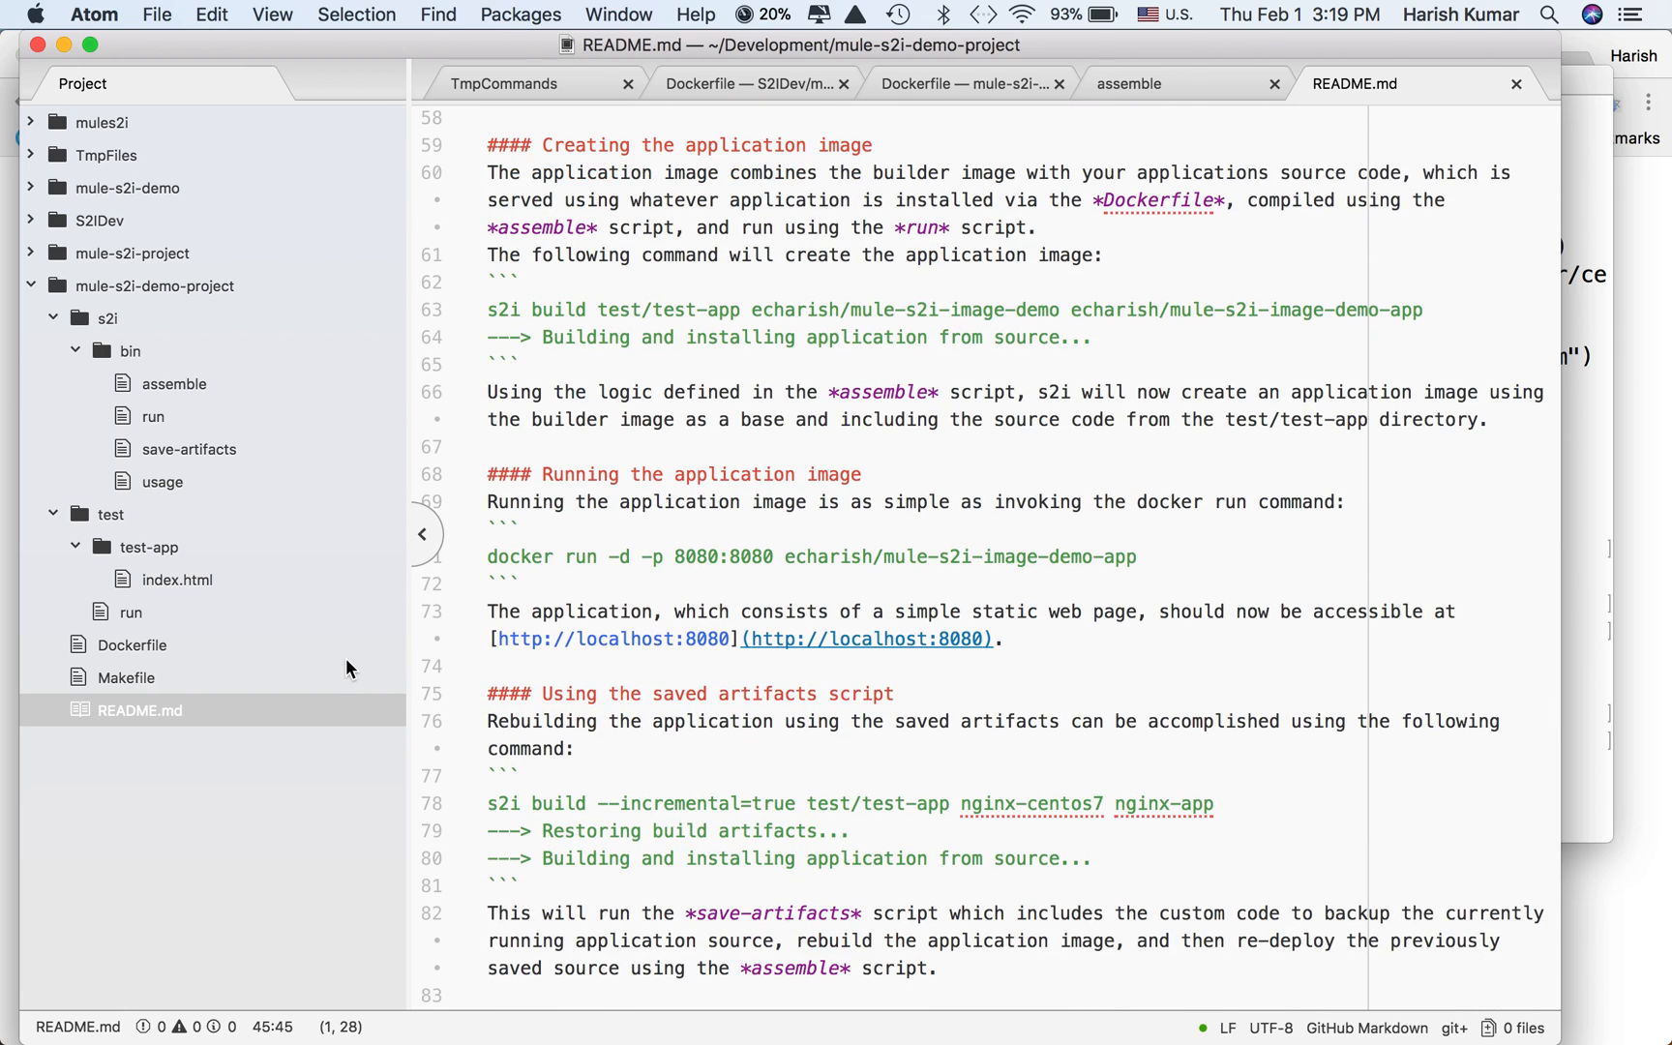
{"action": "mouse_move", "coordinate": [137, 614]}
{"action": "left_click", "coordinate": [131, 644]}
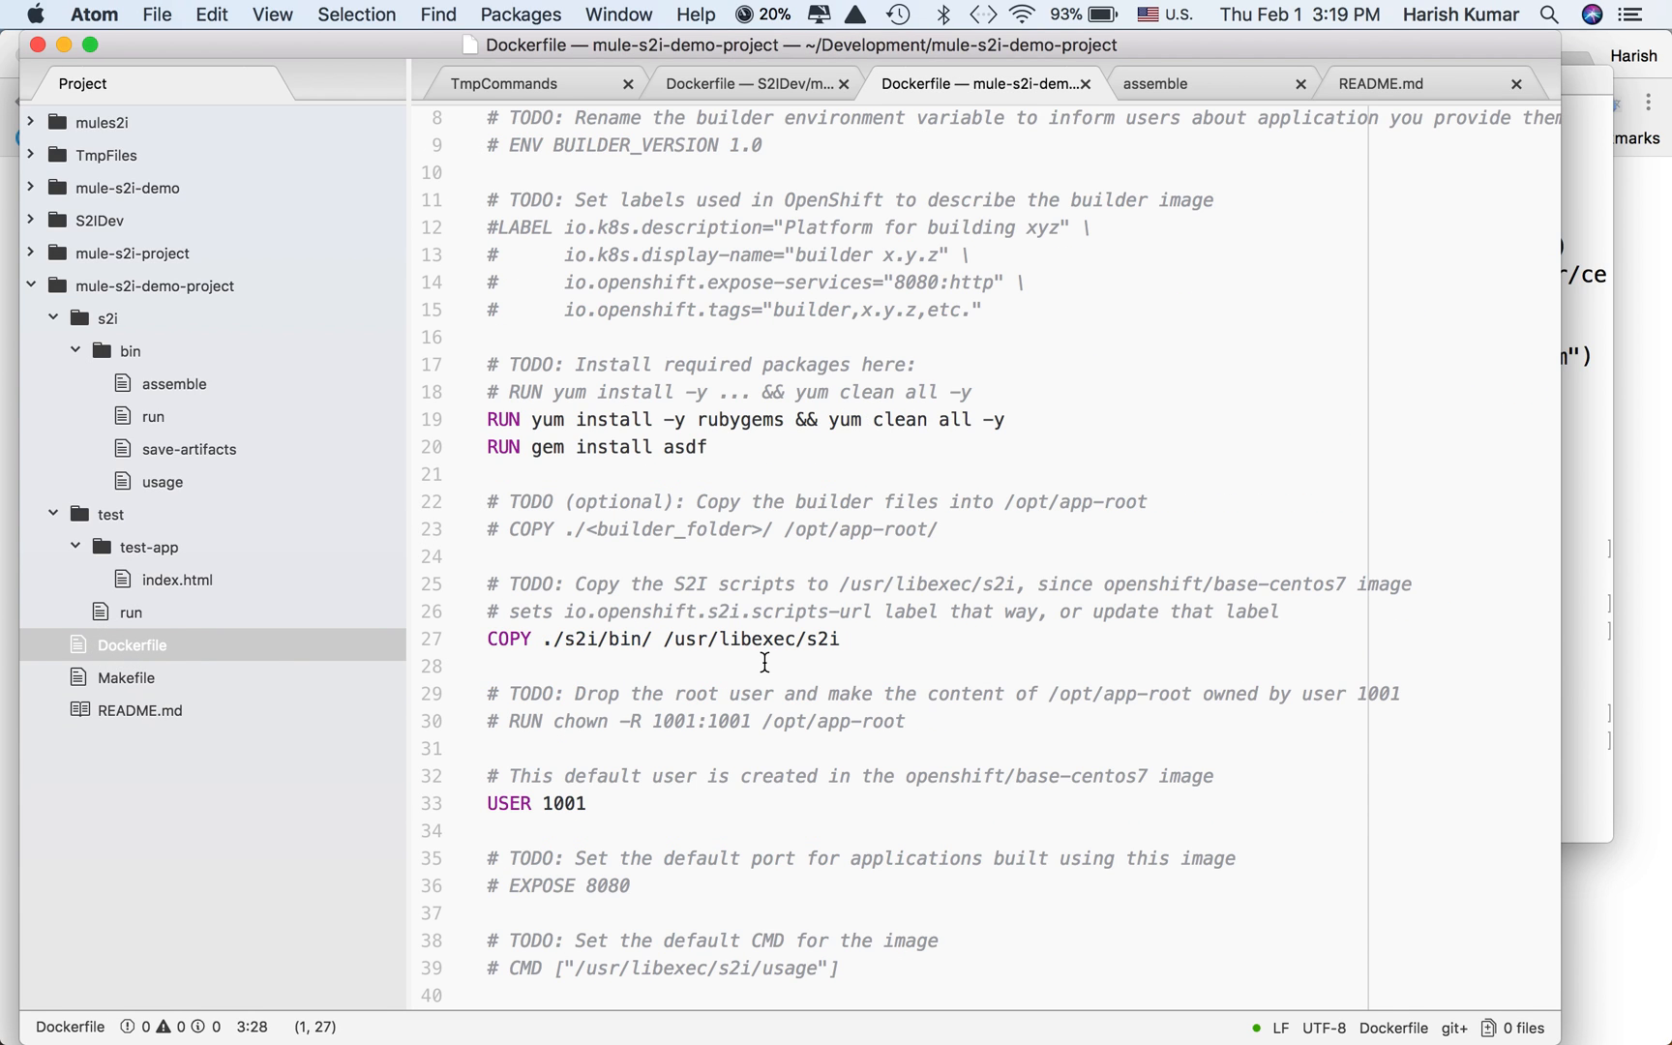
{"action": "scroll", "coordinate": [764, 661], "scroll_direction": "up", "scroll_amount": 4}
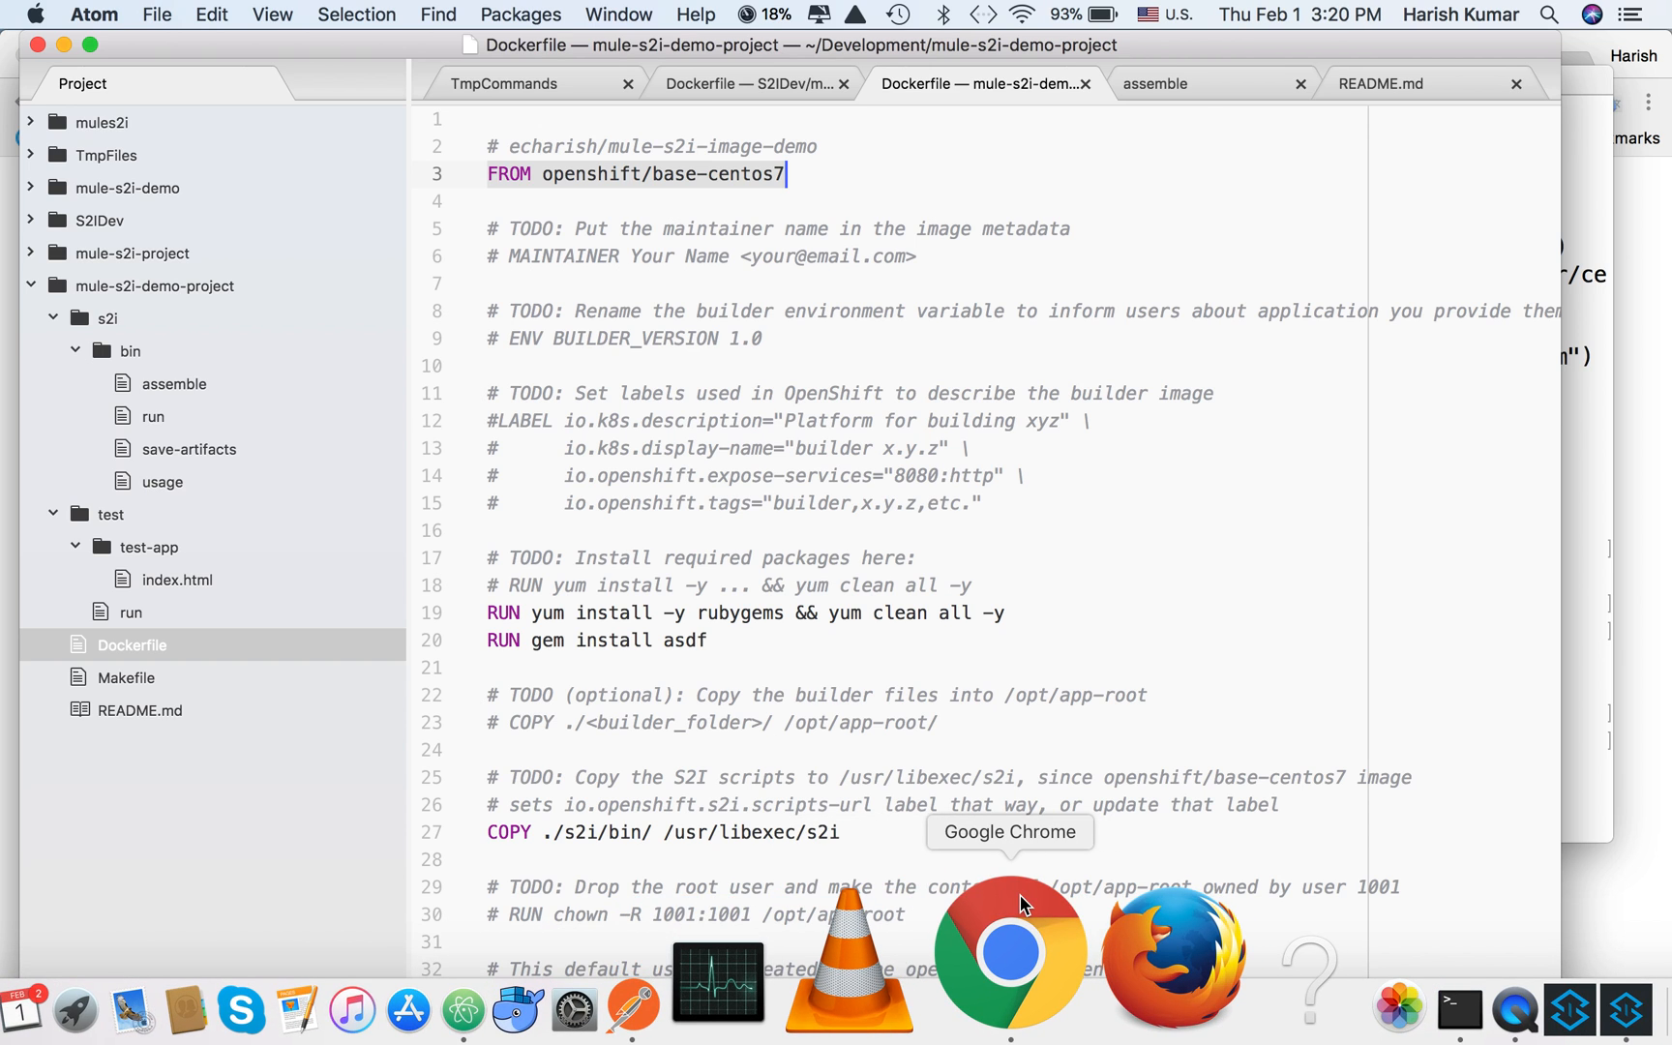
Show Chrome's Install Docker documentation page, then bring Terminal back to the front.
{"action": "left_click", "coordinate": [1014, 901]}
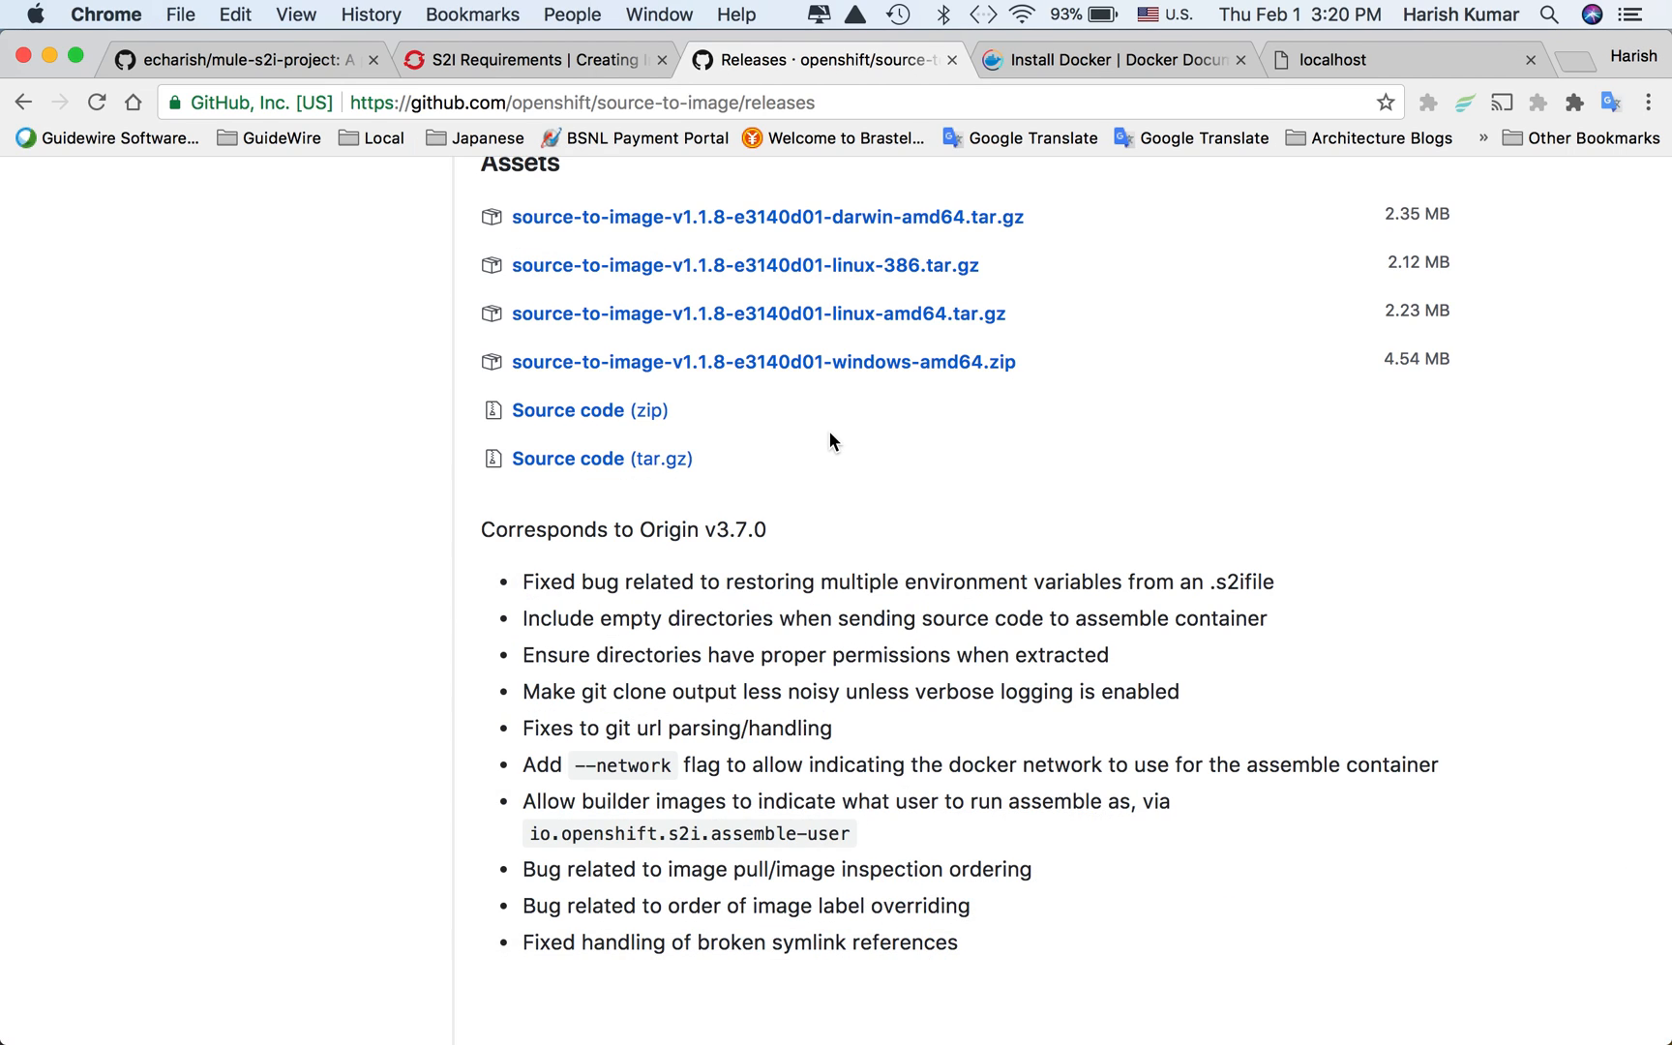
{"action": "scroll", "coordinate": [828, 429], "scroll_direction": "up", "scroll_amount": 4}
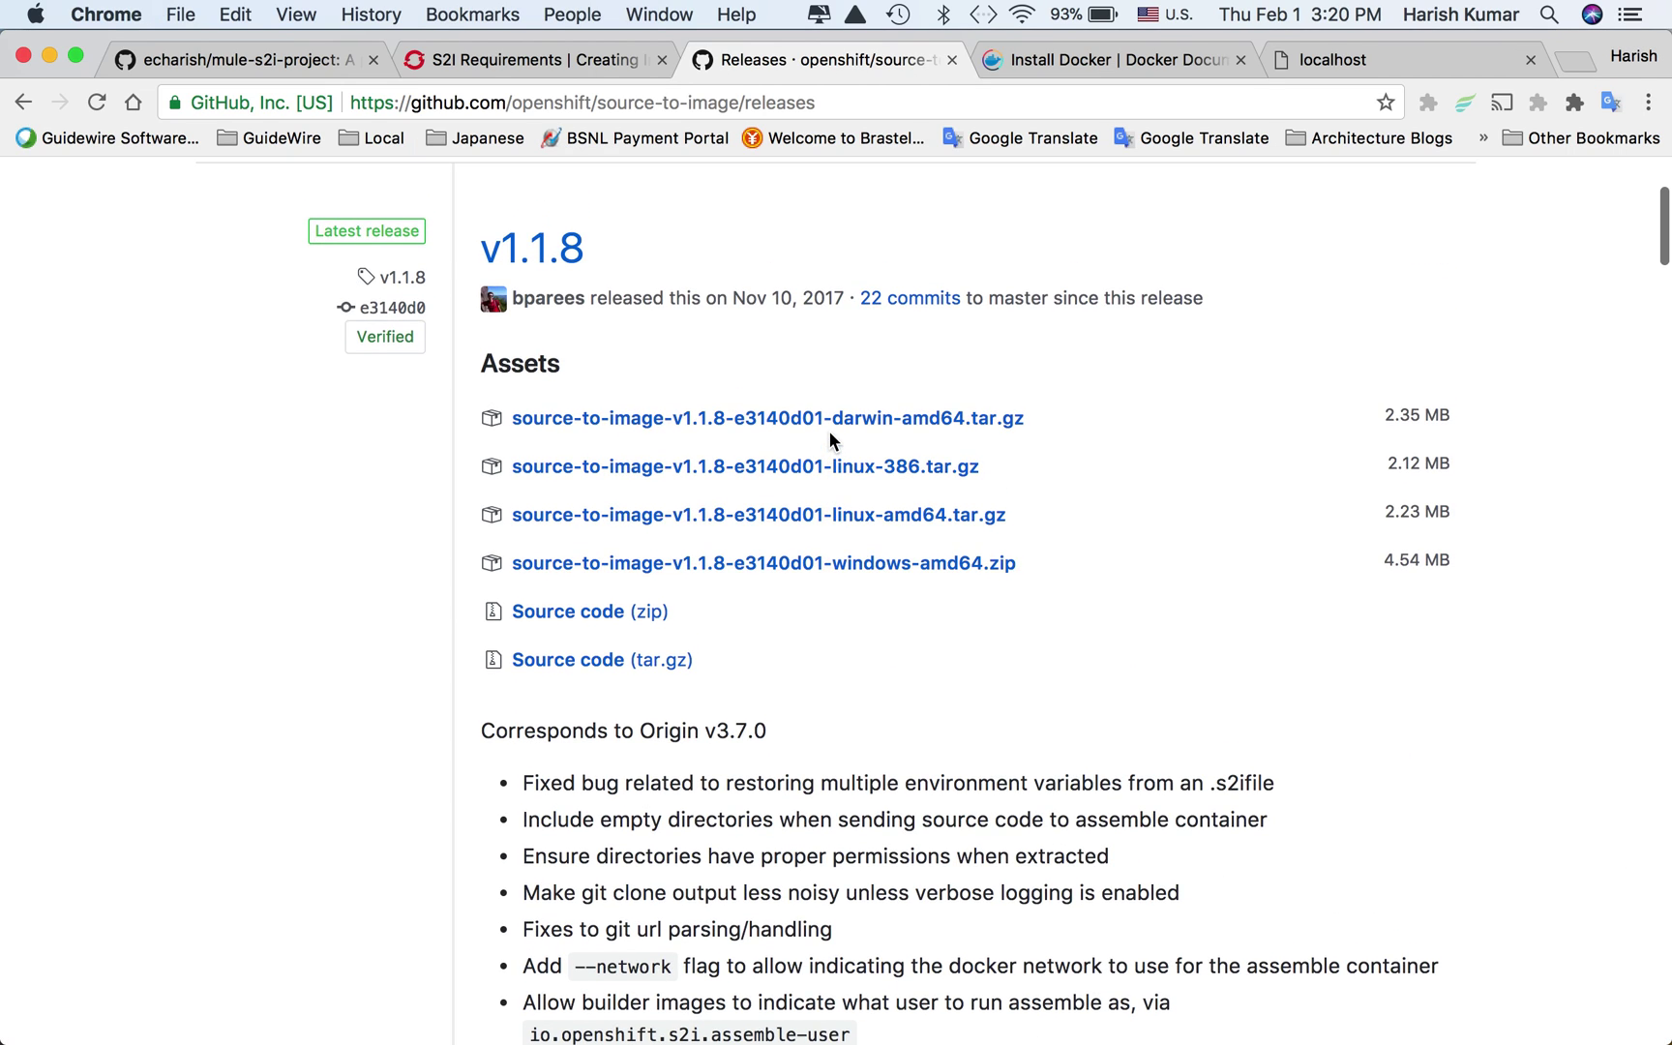
{"action": "left_click", "coordinate": [1111, 59]}
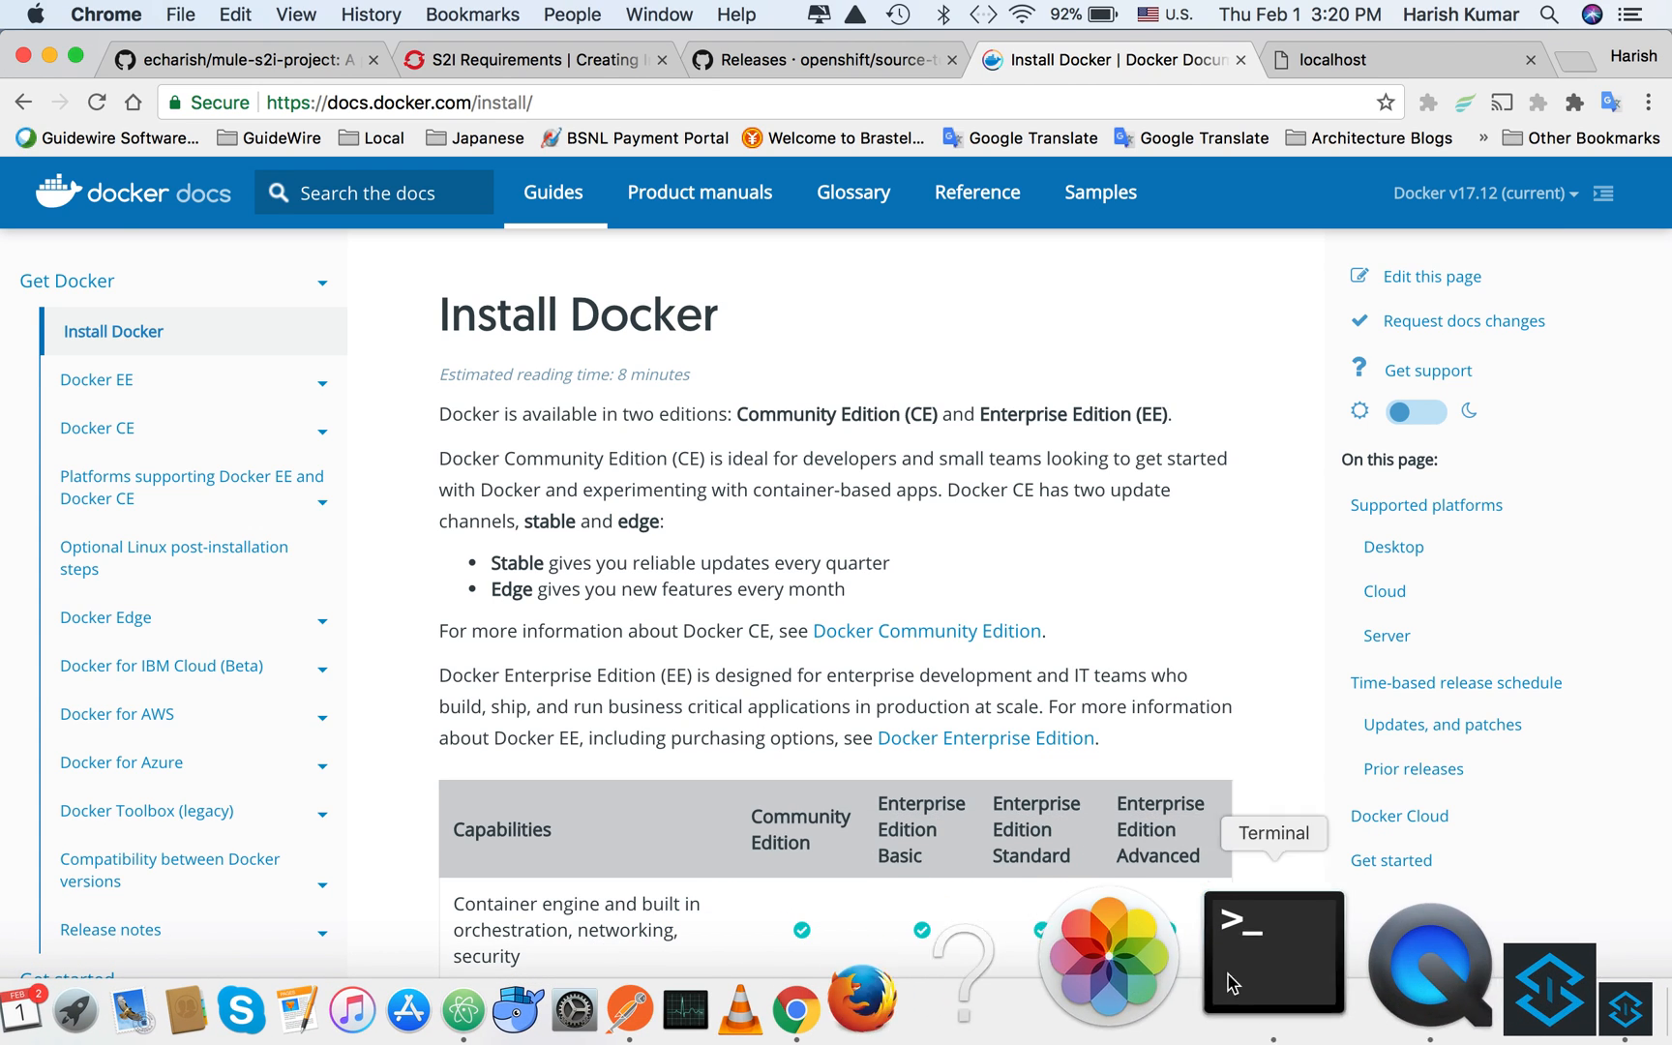
{"action": "mouse_move", "coordinate": [1229, 951]}
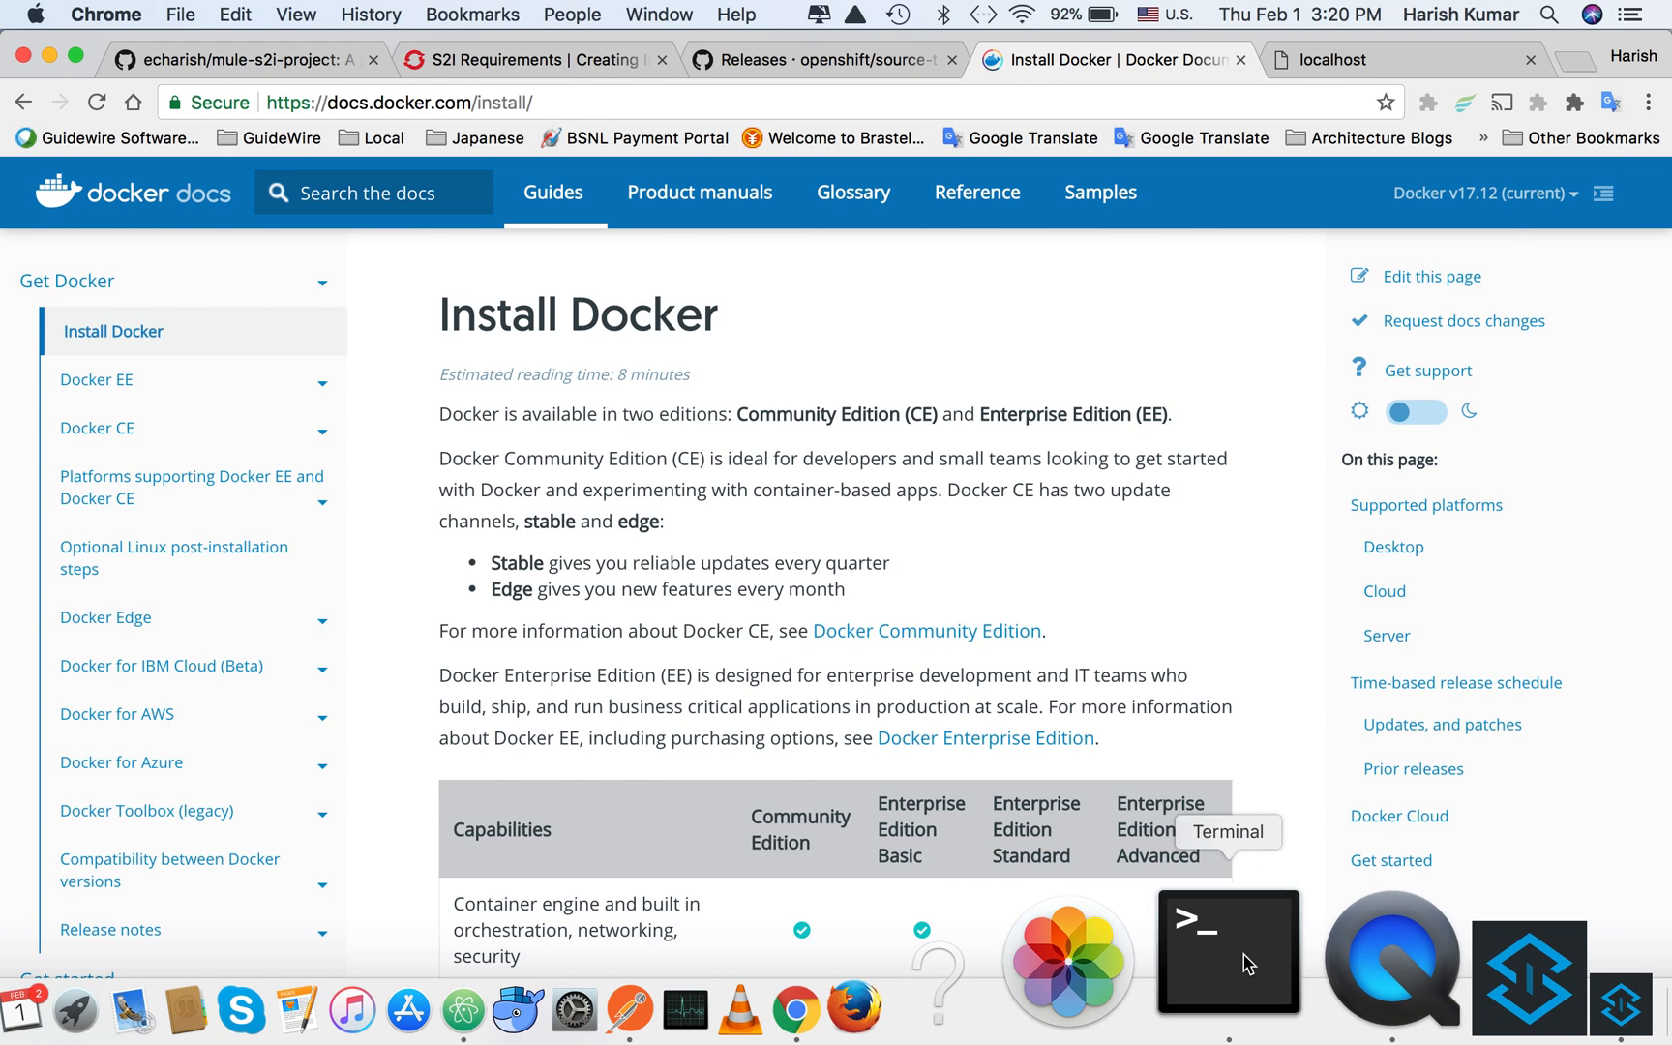
{"action": "left_click", "coordinate": [1241, 960]}
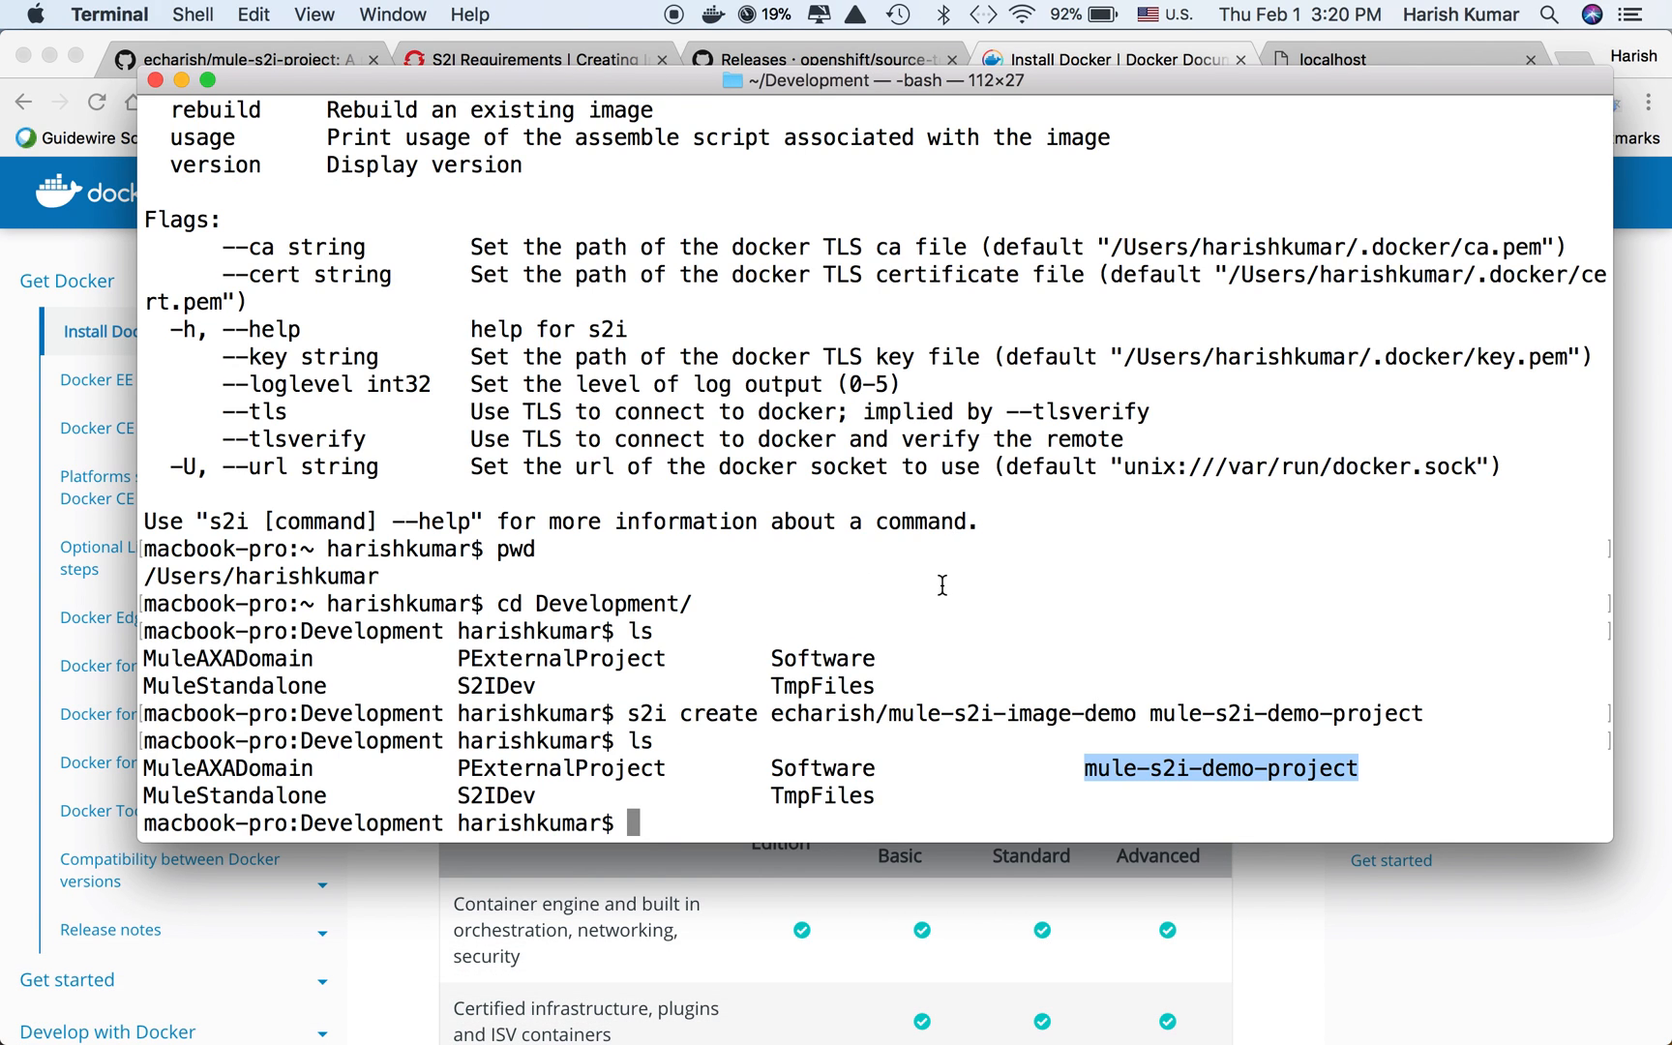
{"action": "type", "text": "docker"}
Run the docker command so its full help and command list confirm Docker is installed.
{"action": "key", "text": "Return"}
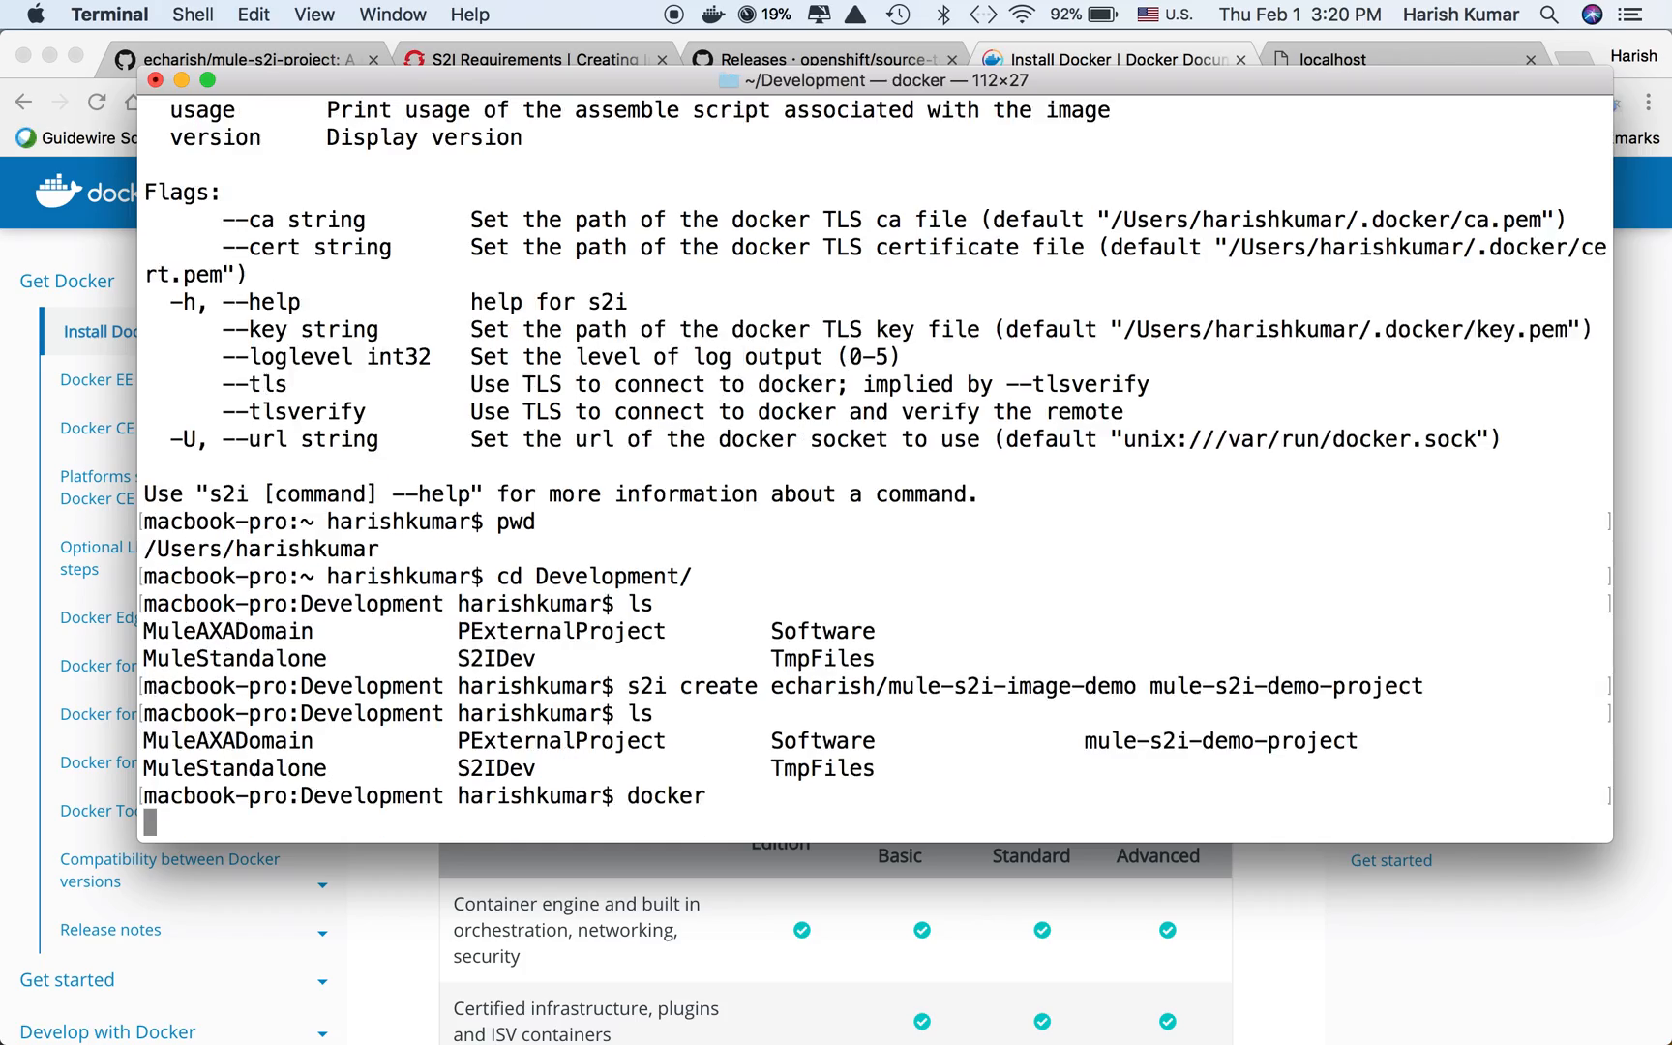
{"action": "scroll", "coordinate": [876, 471], "scroll_direction": "up", "scroll_amount": 5}
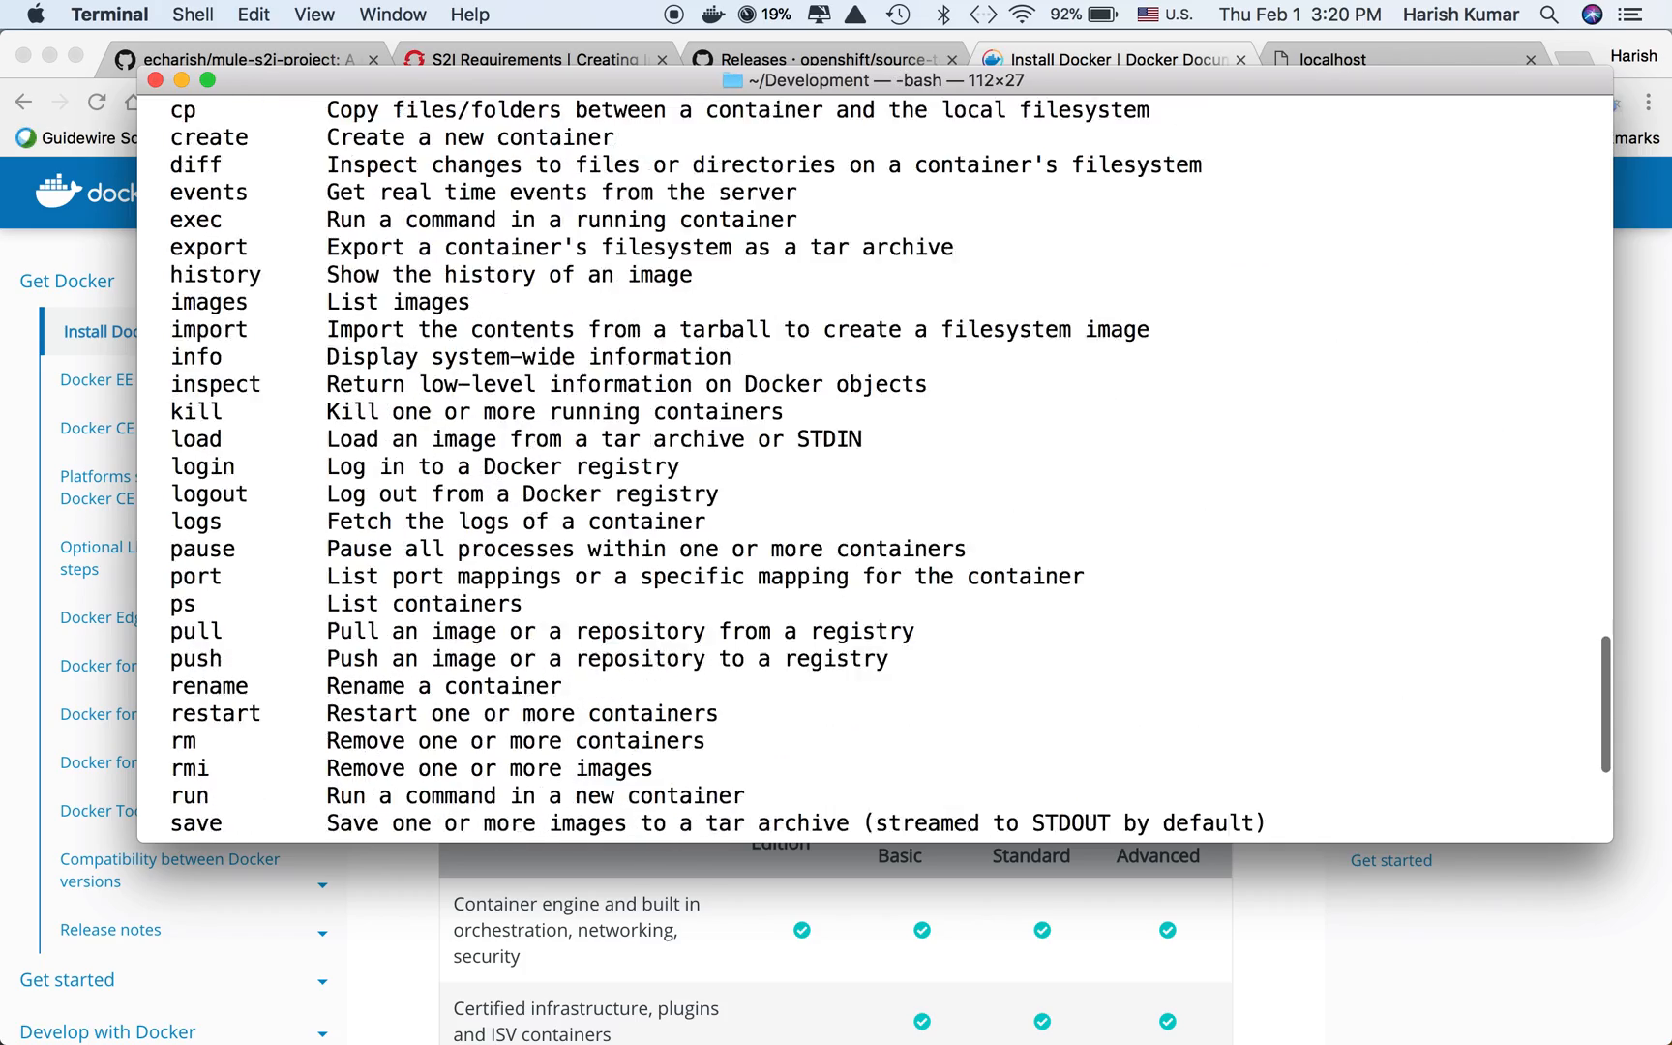
{"action": "scroll", "coordinate": [876, 472], "scroll_direction": "up", "scroll_amount": 5}
{"action": "scroll", "coordinate": [876, 470], "scroll_direction": "up", "scroll_amount": 3}
{"action": "scroll", "coordinate": [876, 470], "scroll_direction": "up", "scroll_amount": 4}
{"action": "scroll", "coordinate": [875, 470], "scroll_direction": "up", "scroll_amount": 3}
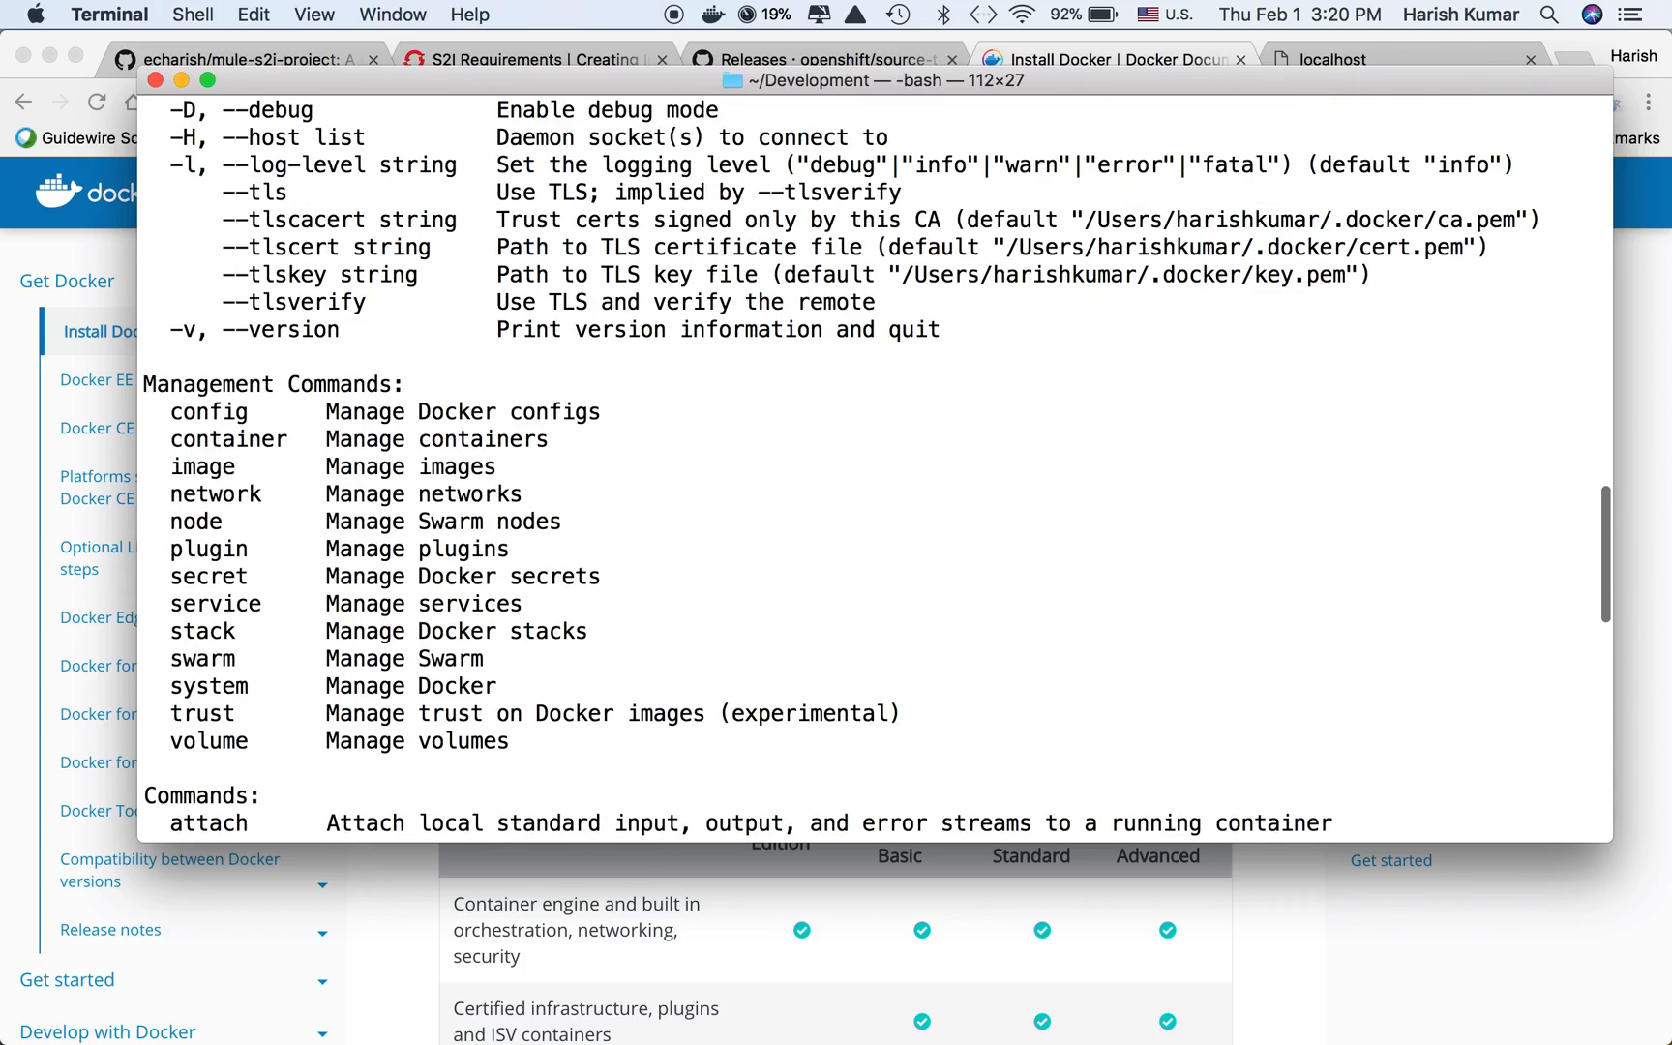
{"action": "scroll", "coordinate": [874, 471], "scroll_direction": "up", "scroll_amount": 6}
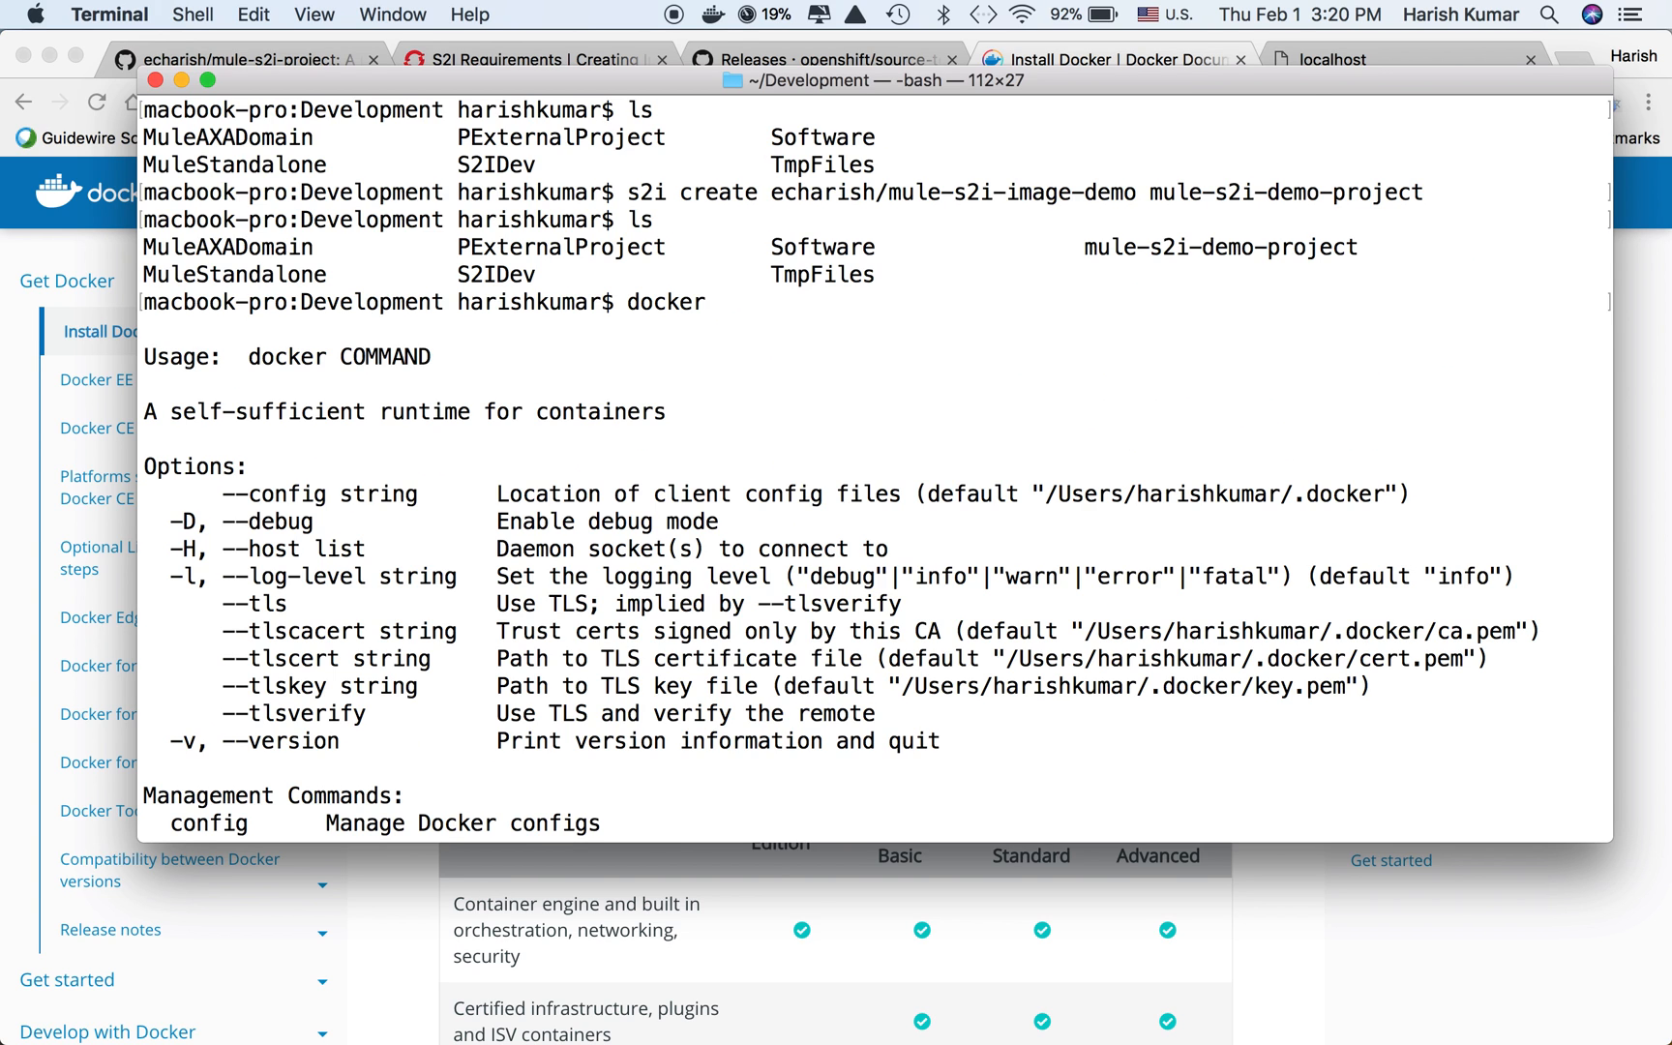
{"action": "scroll", "coordinate": [875, 470], "scroll_direction": "down", "scroll_amount": 10}
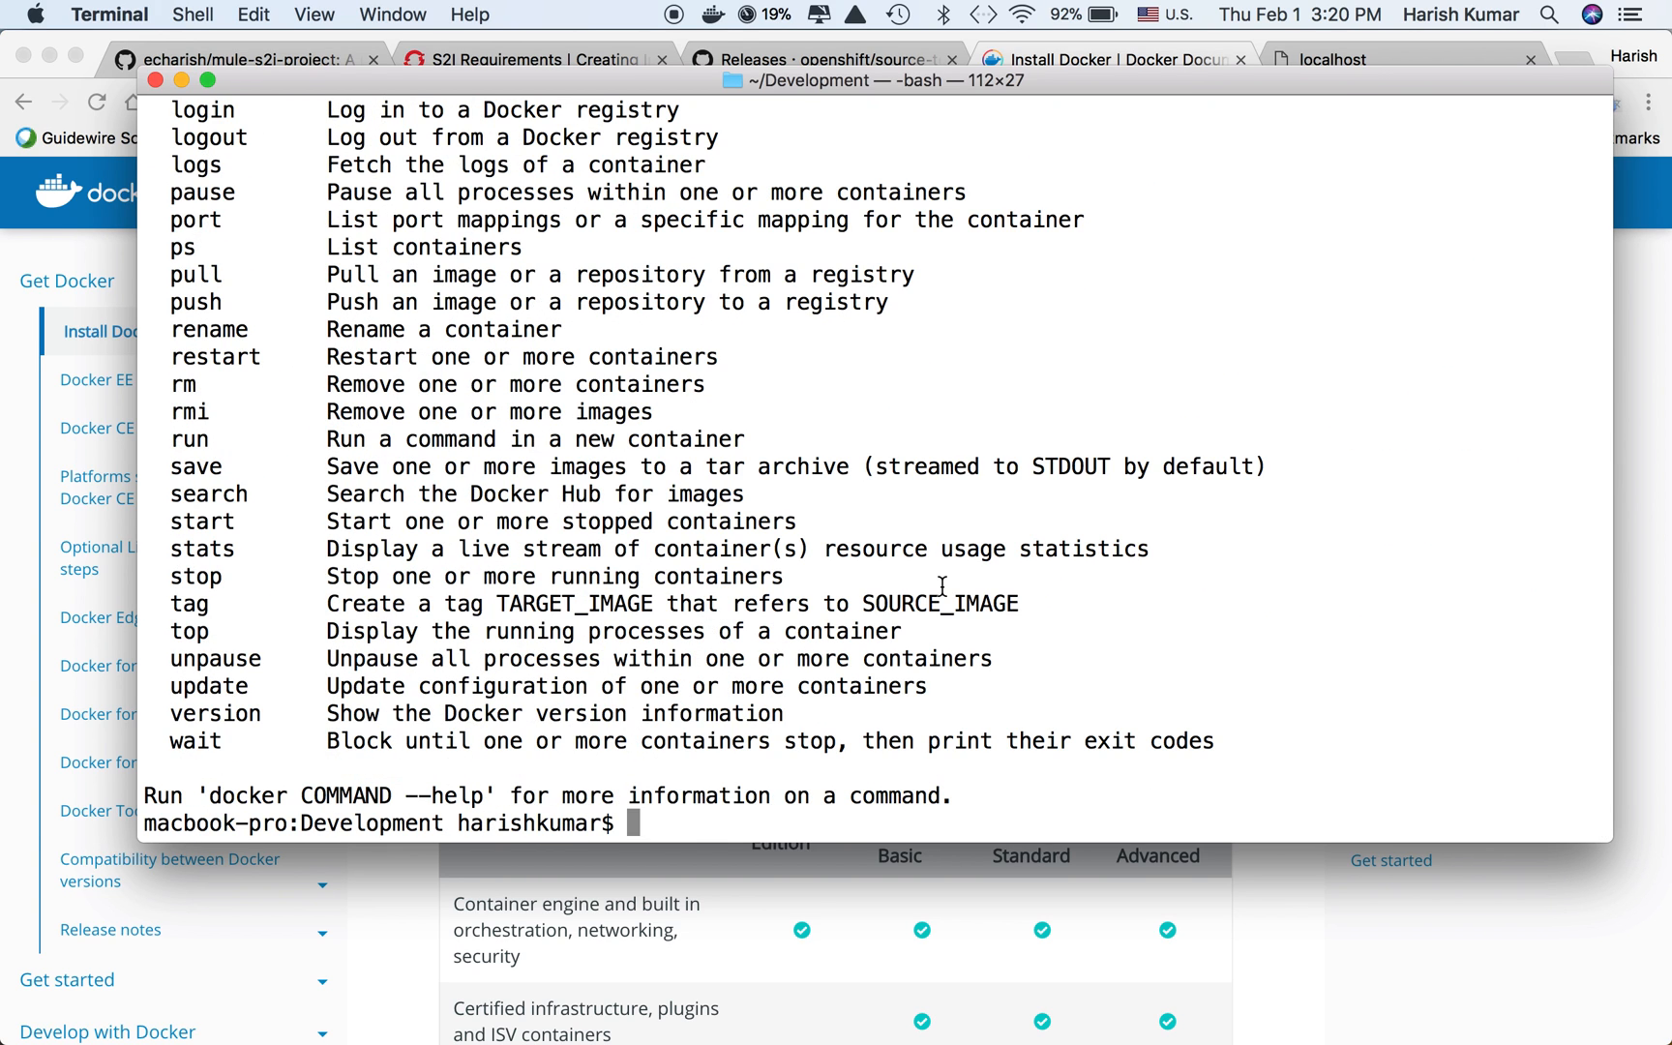